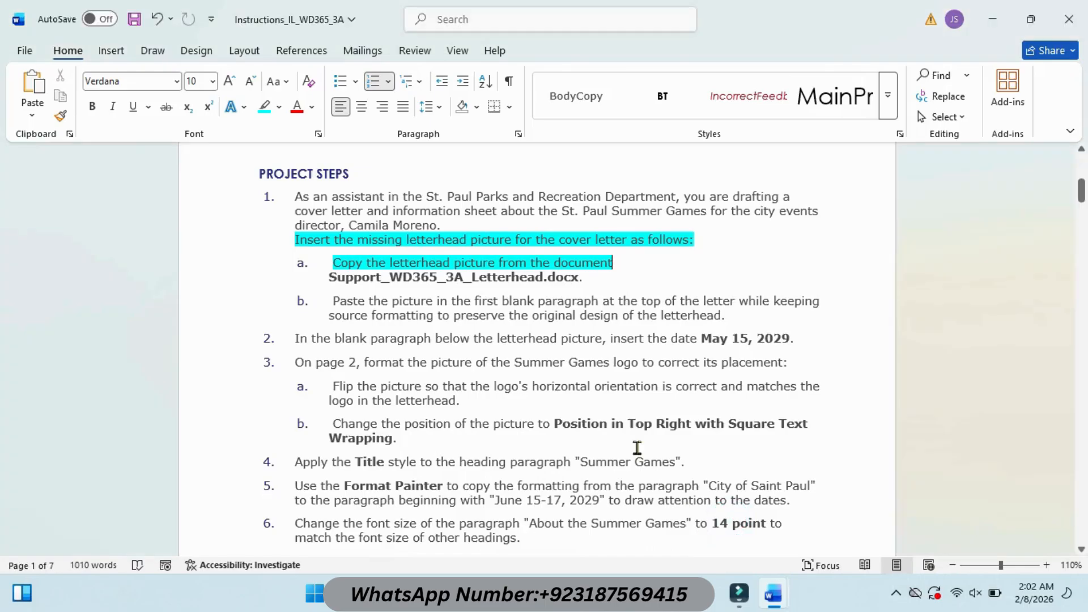
Copy the file name Support_WD365_3A_Letterhead from instruction 1a, without the .docx extension
left_click(330, 277)
left_click_drag(330, 277, 511, 279)
right_click(517, 281)
left_click(554, 275)
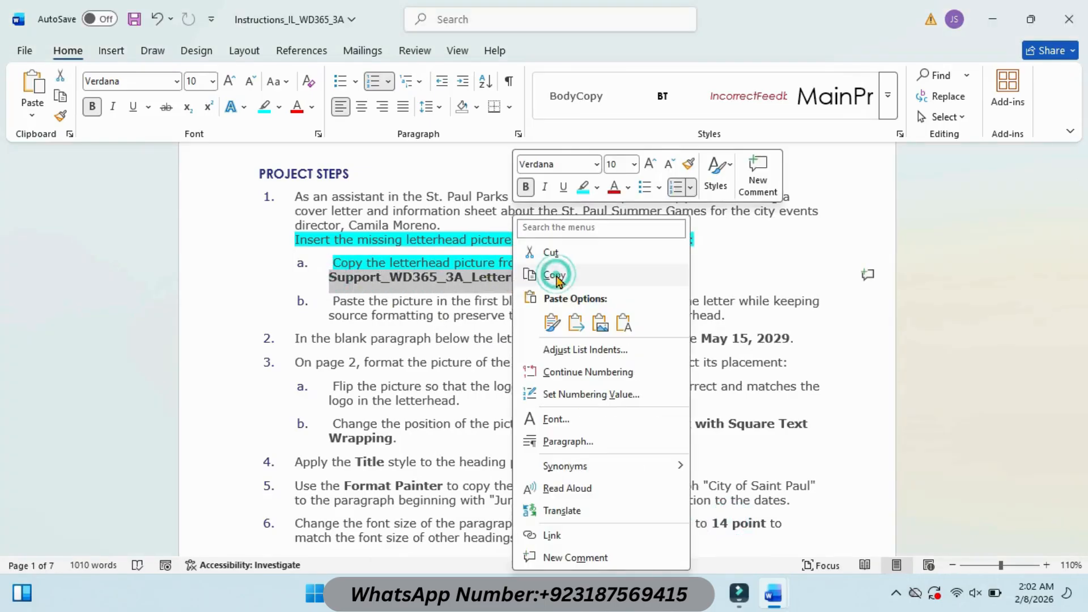
Switch to File Explorer, search the "illusted word new" folder for Support_WD365_3A_Letterhead, and open the copy without the (1) suffix
left_click(602, 512)
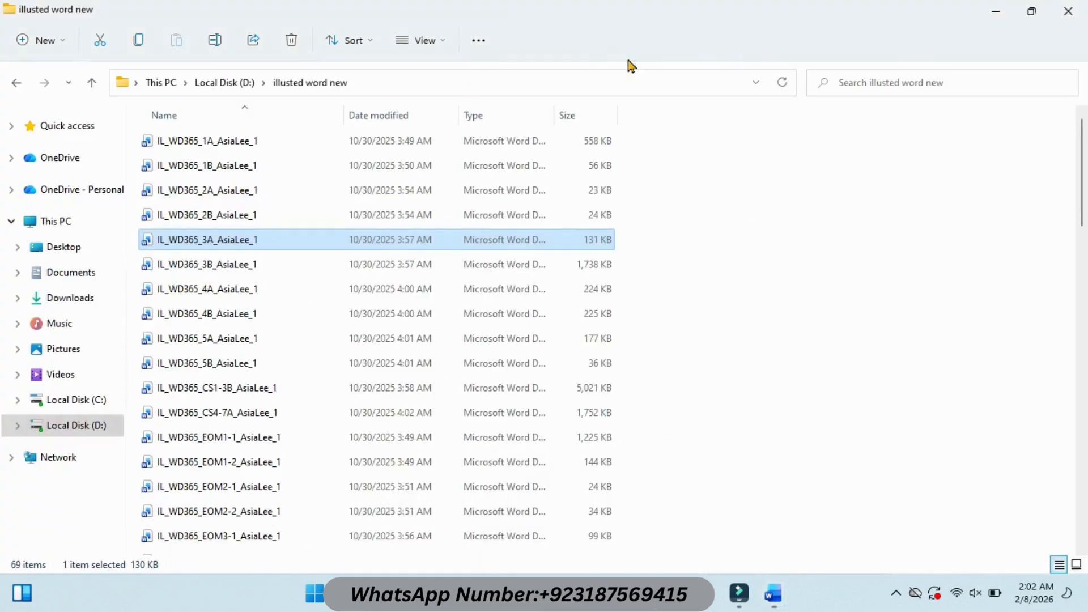
left_click(935, 84)
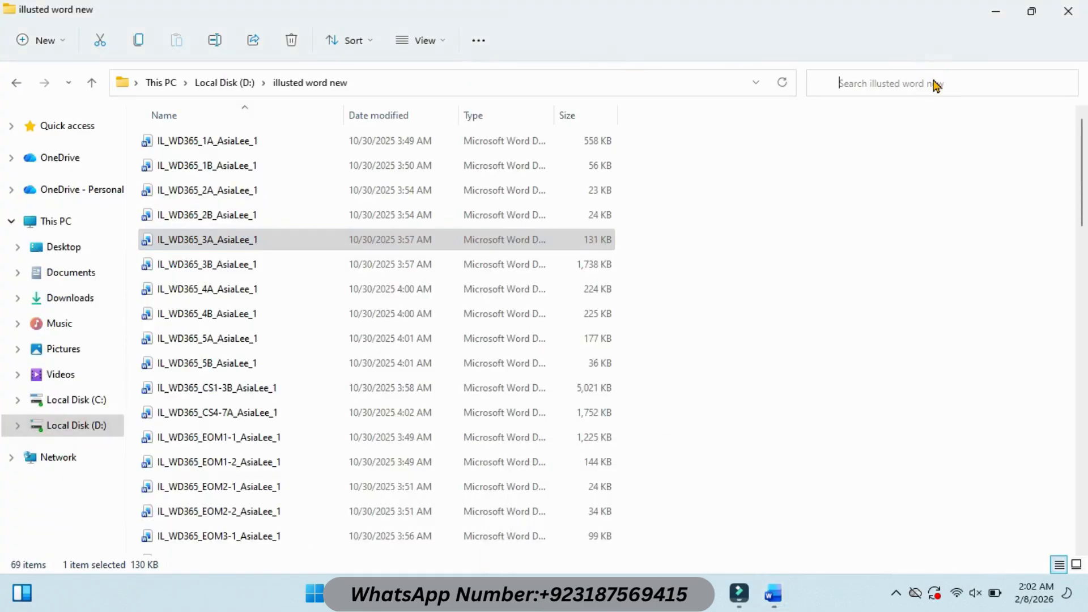
key("ctrl+v")
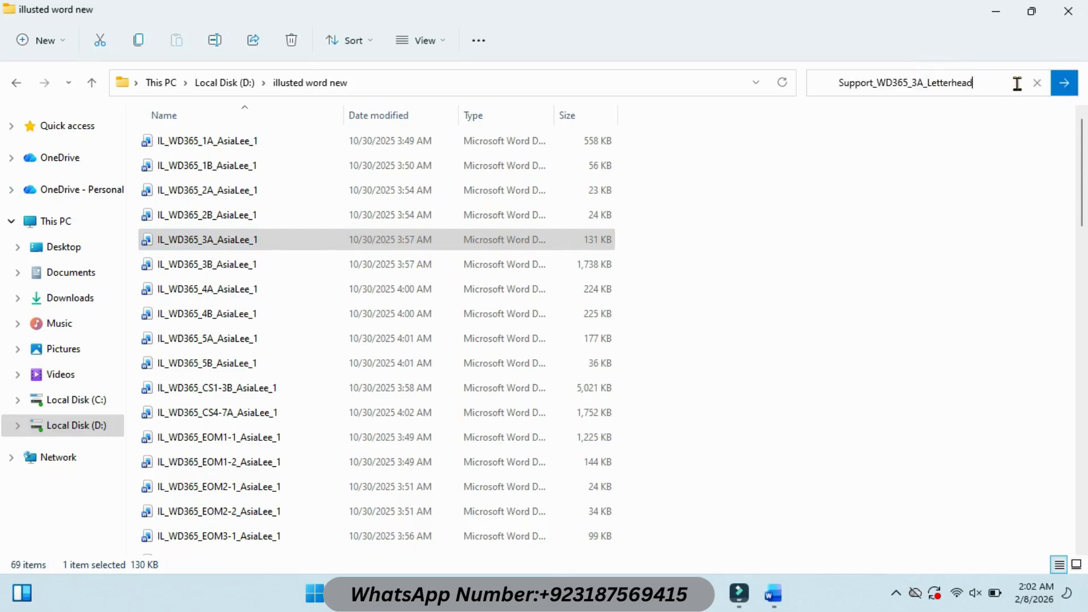
left_click(1064, 83)
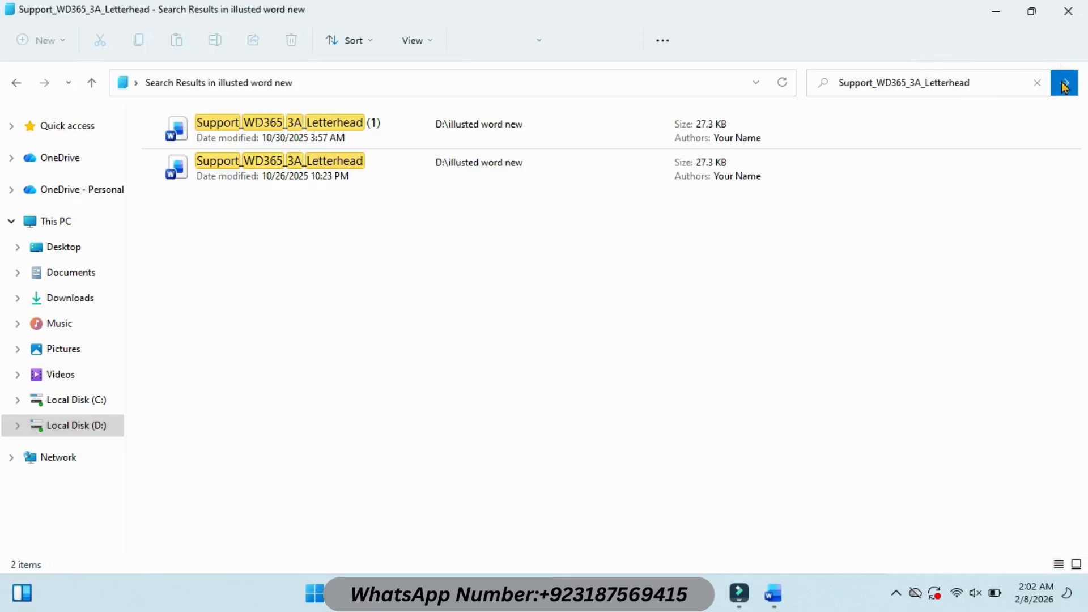
double_click(329, 168)
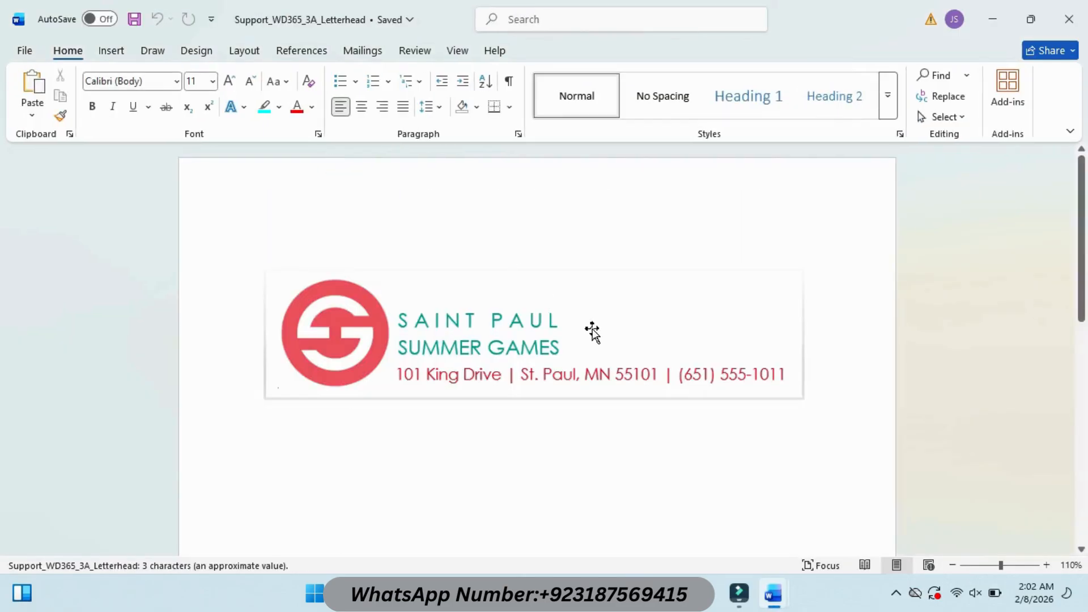
Copy the Saint Paul Summer Games letterhead picture and close the letterhead document
left_click(576, 319)
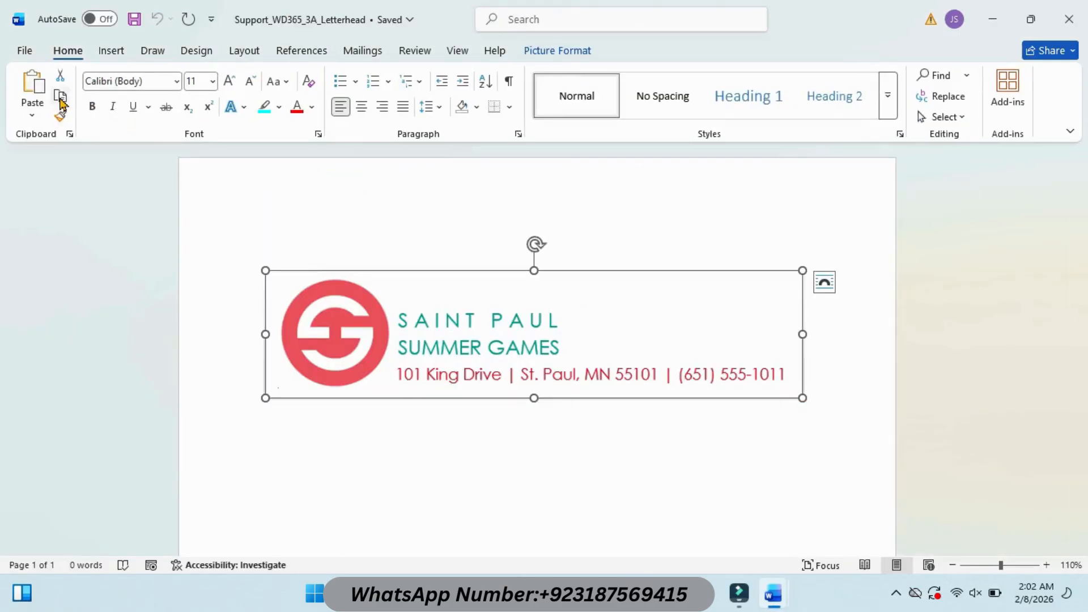
left_click(61, 100)
left_click(1062, 19)
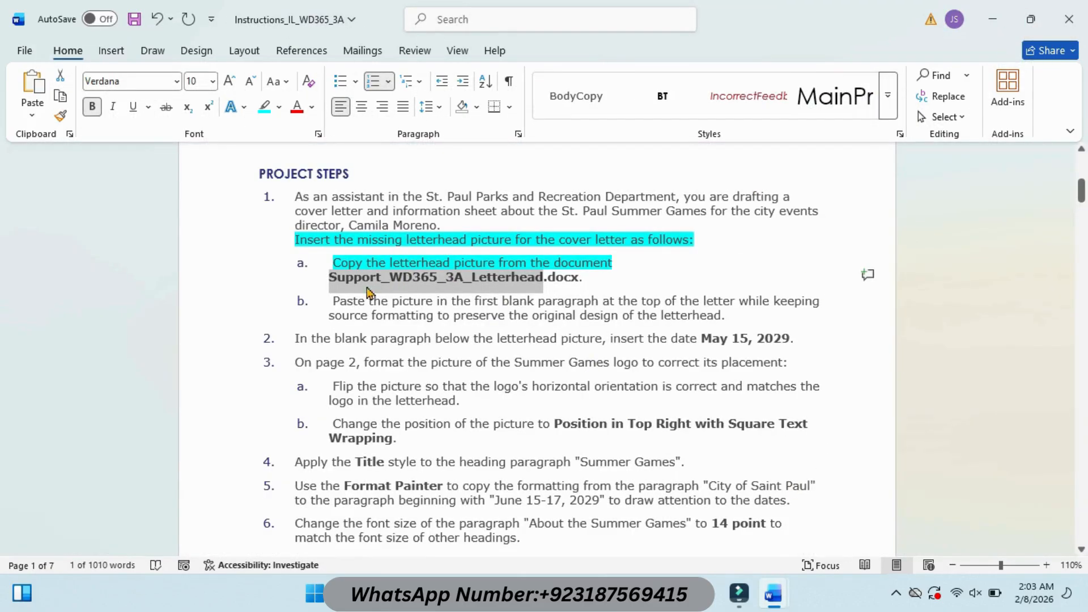
Highlight instruction 1b in turquoise and paste the letterhead picture into the first blank paragraph of the IL_WD365_3A cover letter
left_click_drag(335, 305, 723, 315)
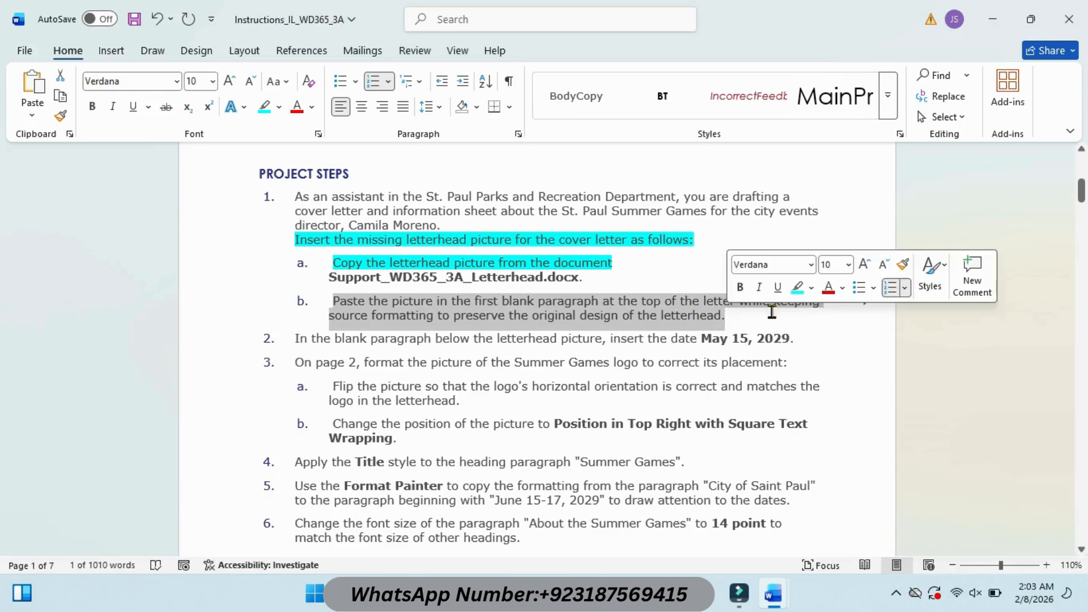
left_click(799, 290)
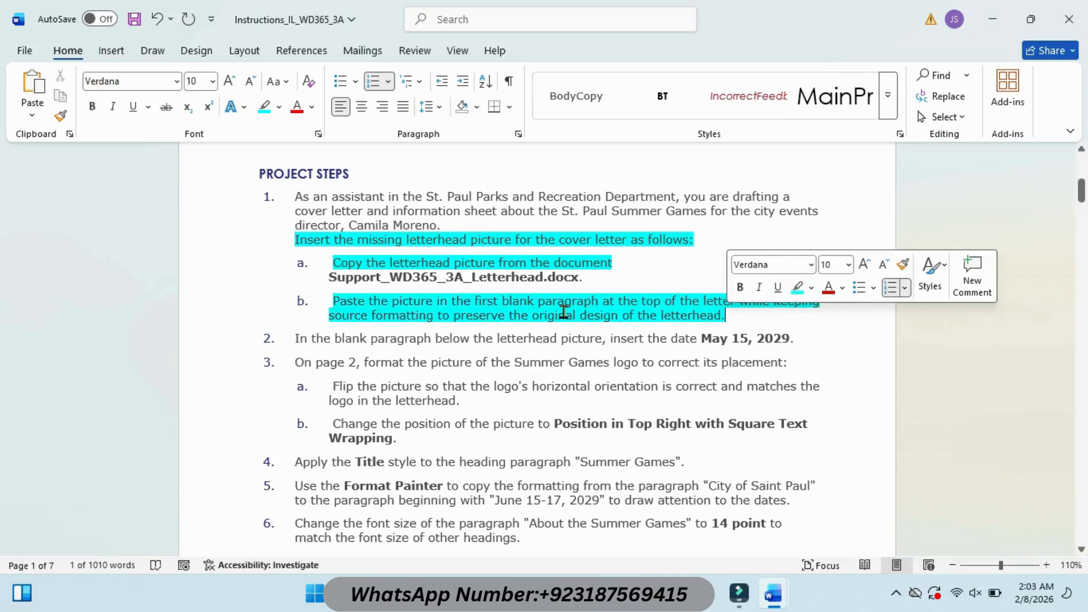
mouse_move(774, 594)
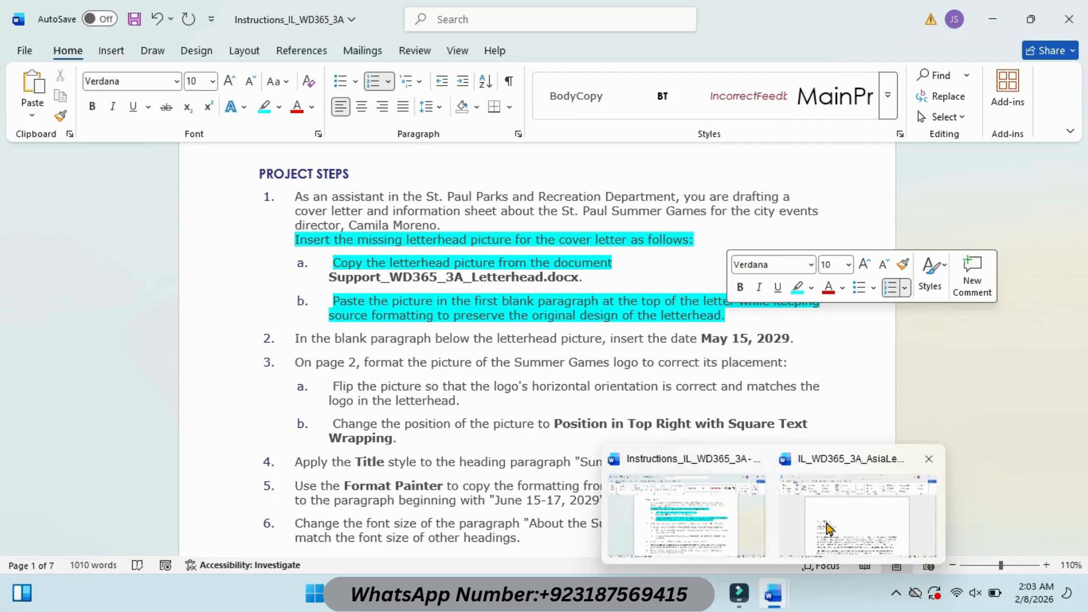
left_click(833, 510)
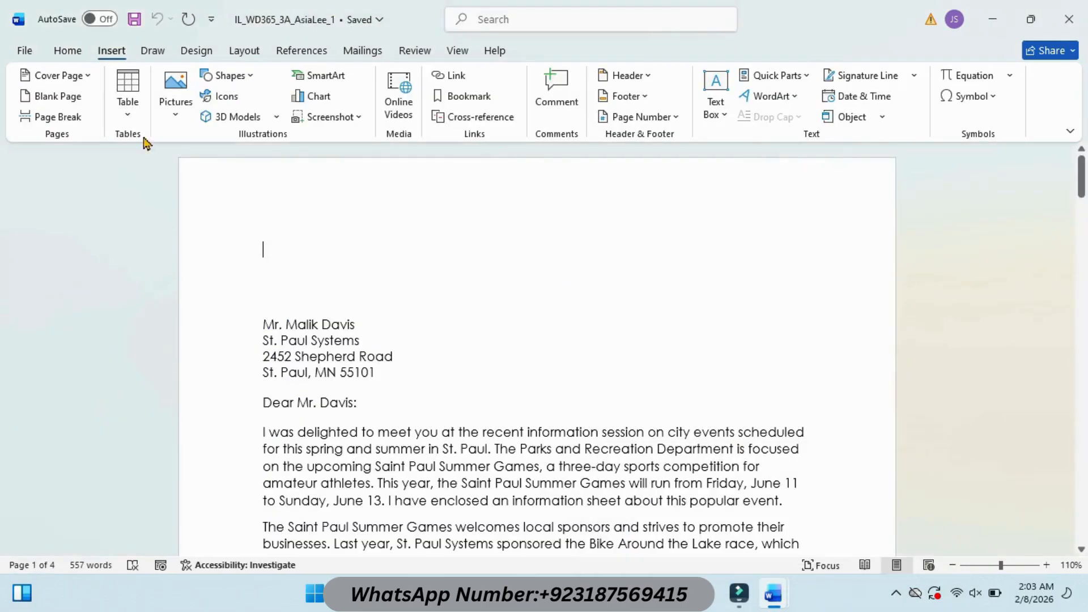
left_click(71, 51)
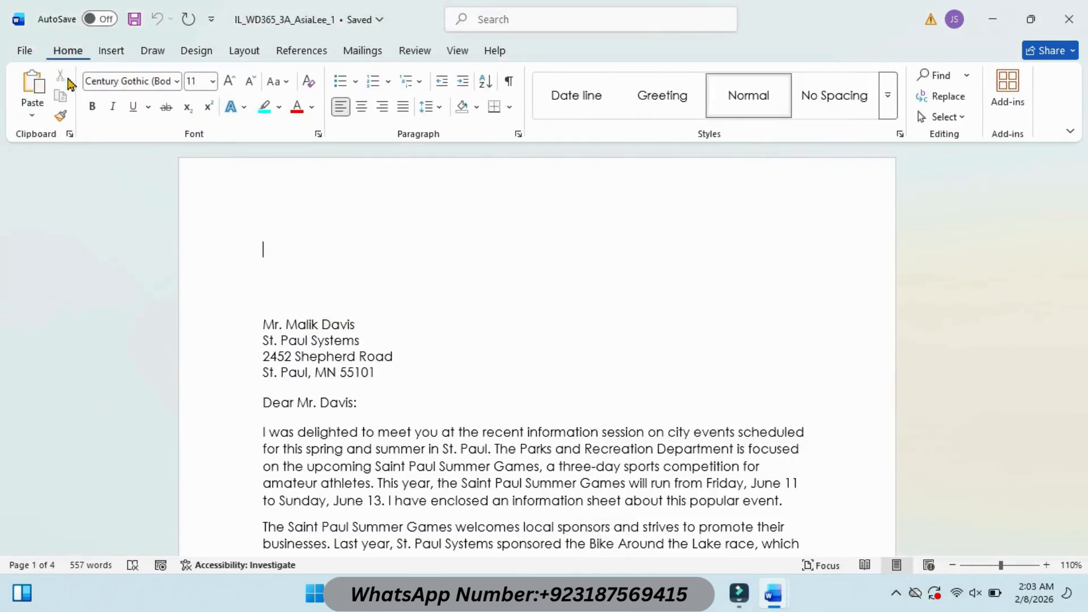
left_click(32, 85)
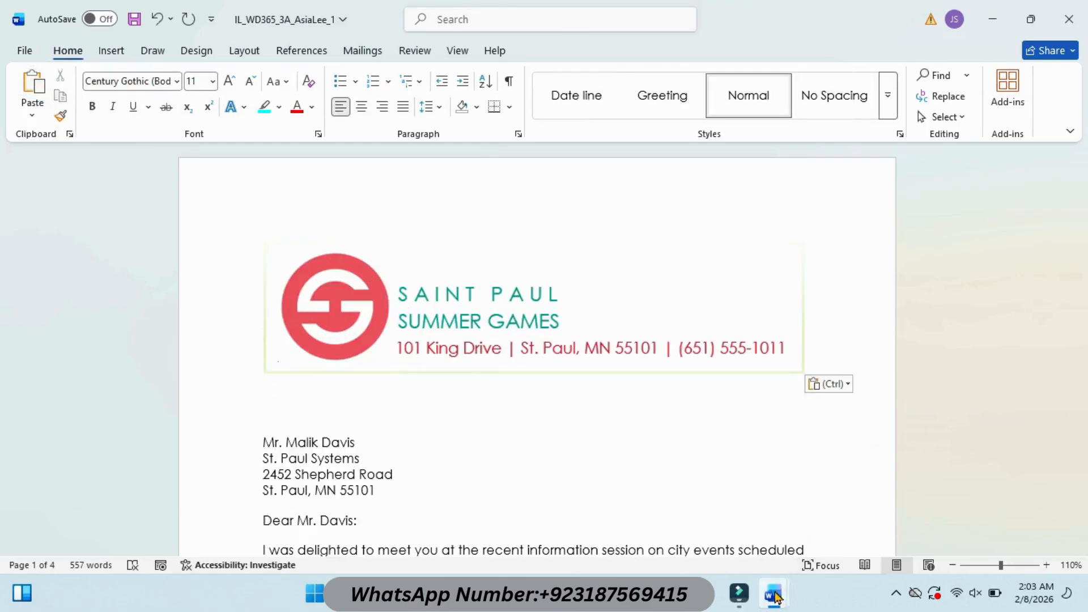
Return to the instructions document and highlight instruction 2 about inserting the date in turquoise
mouse_move(773, 593)
left_click(742, 540)
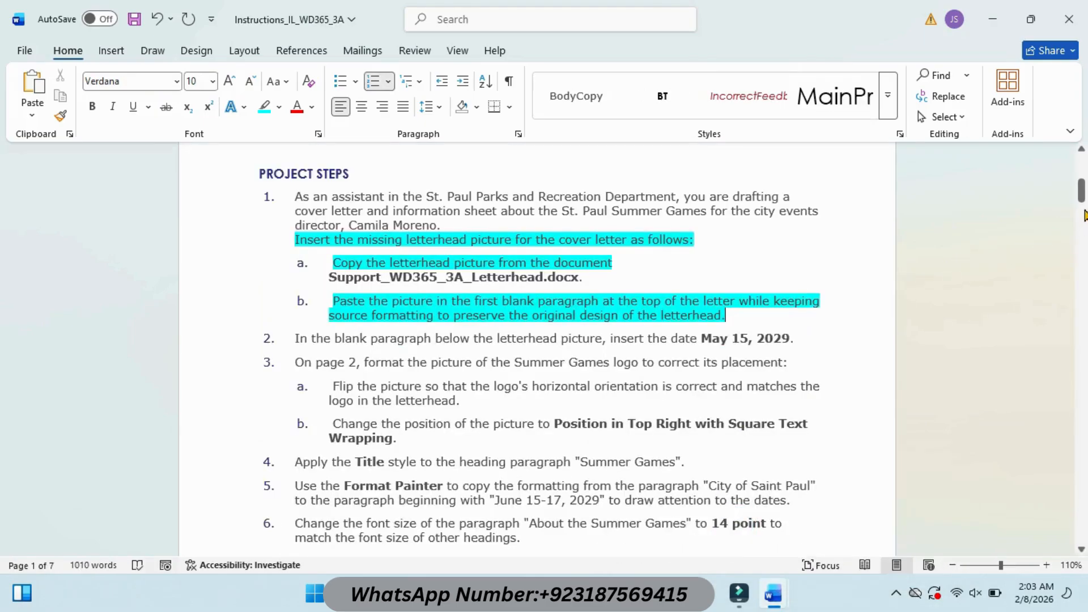
left_click_drag(1081, 193, 1082, 196)
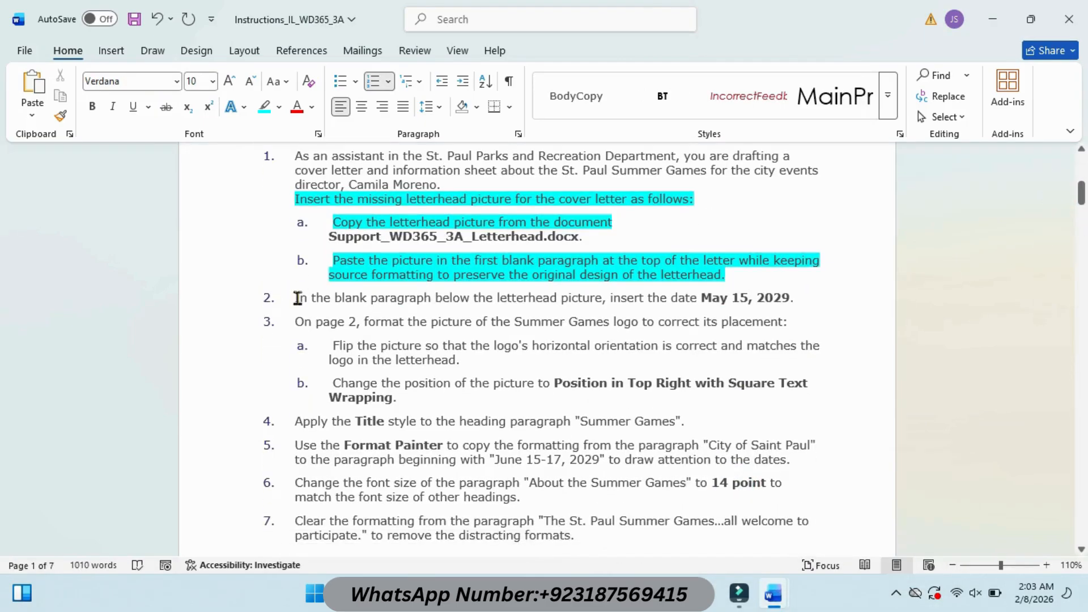
left_click_drag(294, 299, 790, 300)
left_click(840, 268)
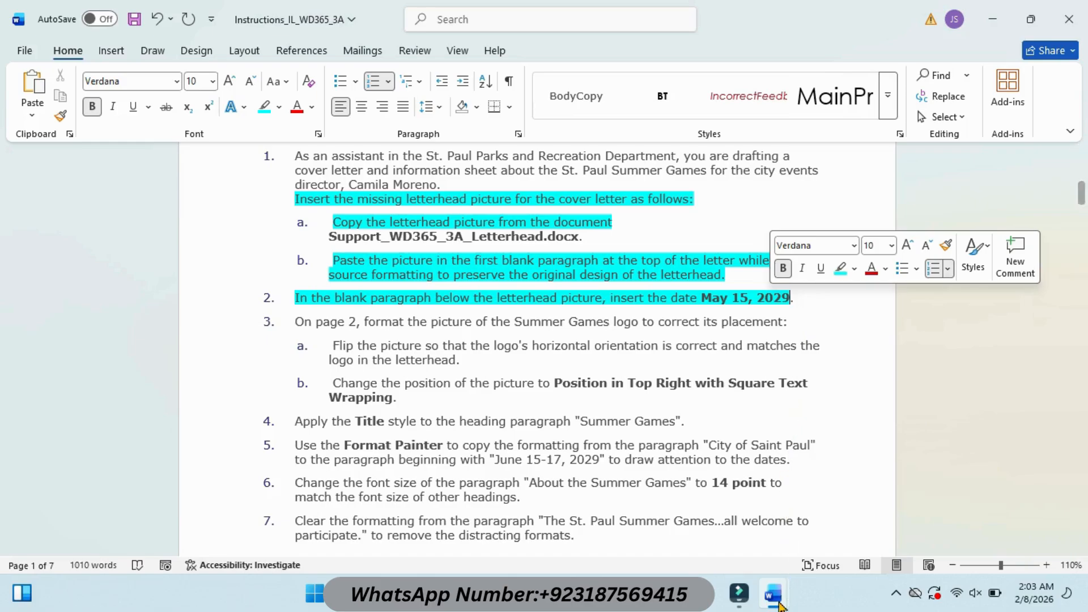
Enter the date "May 15,2029" in the blank paragraph below the letterhead picture in the cover letter
mouse_move(773, 593)
left_click(819, 522)
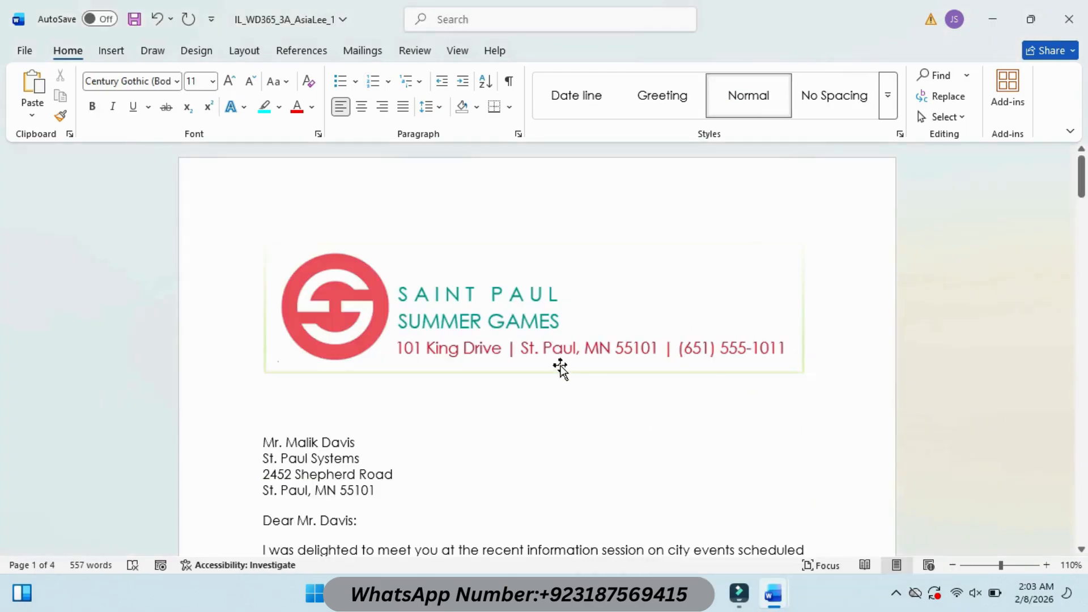
left_click(278, 423)
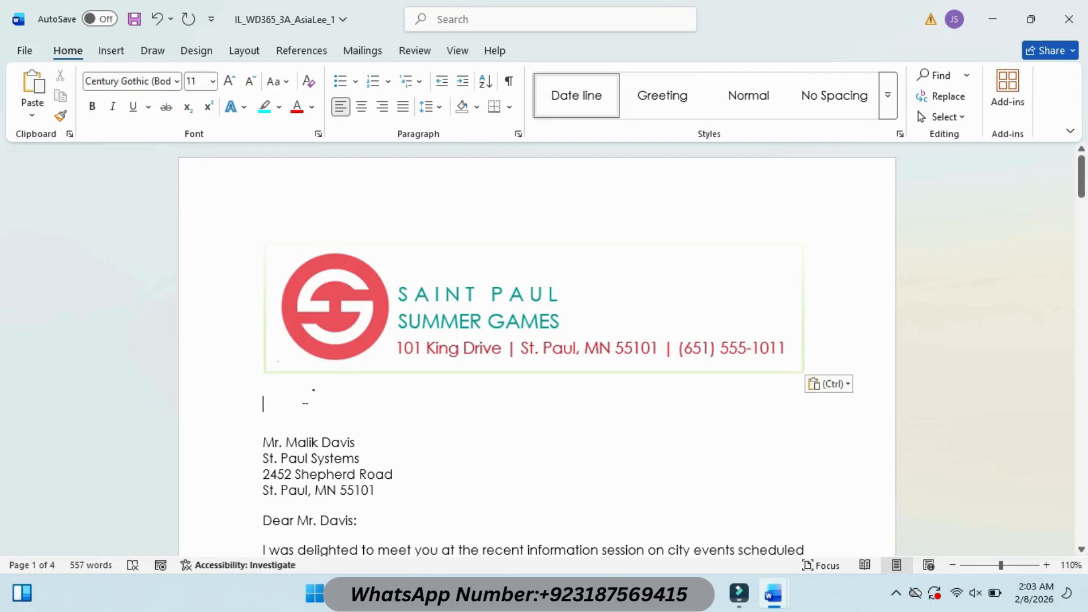
type("May 15,2029")
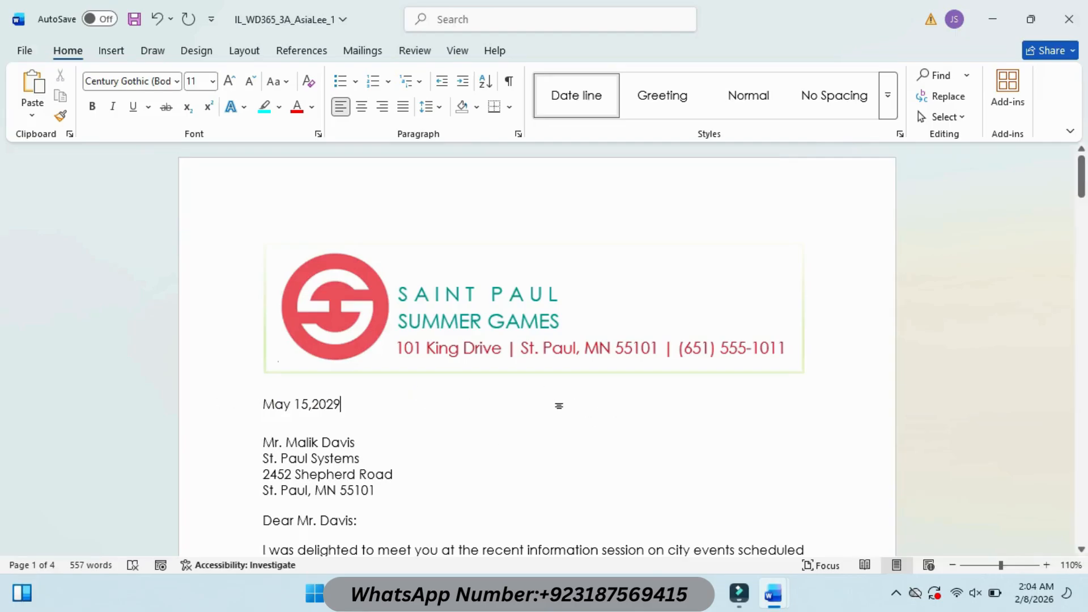
Return to the instructions document and highlight instruction 3a about flipping the logo in turquoise
mouse_move(773, 594)
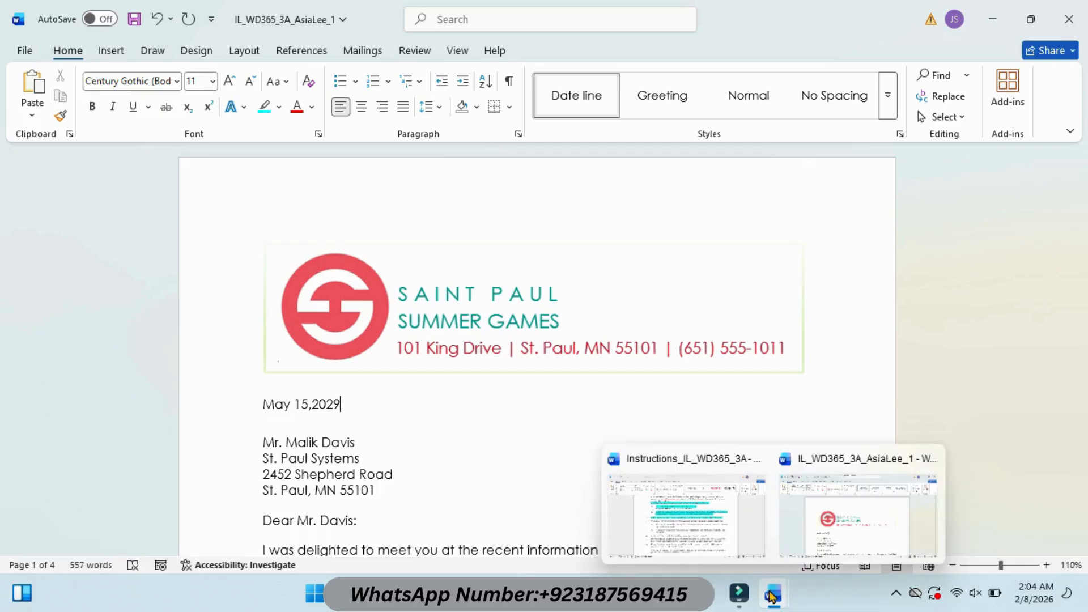
left_click(713, 514)
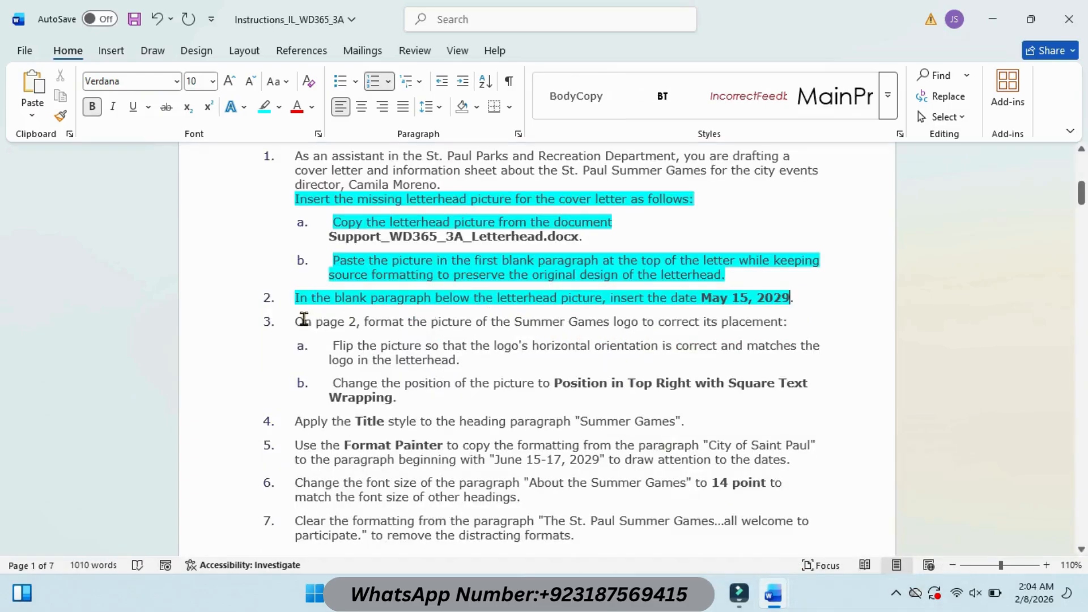
left_click_drag(330, 345, 454, 361)
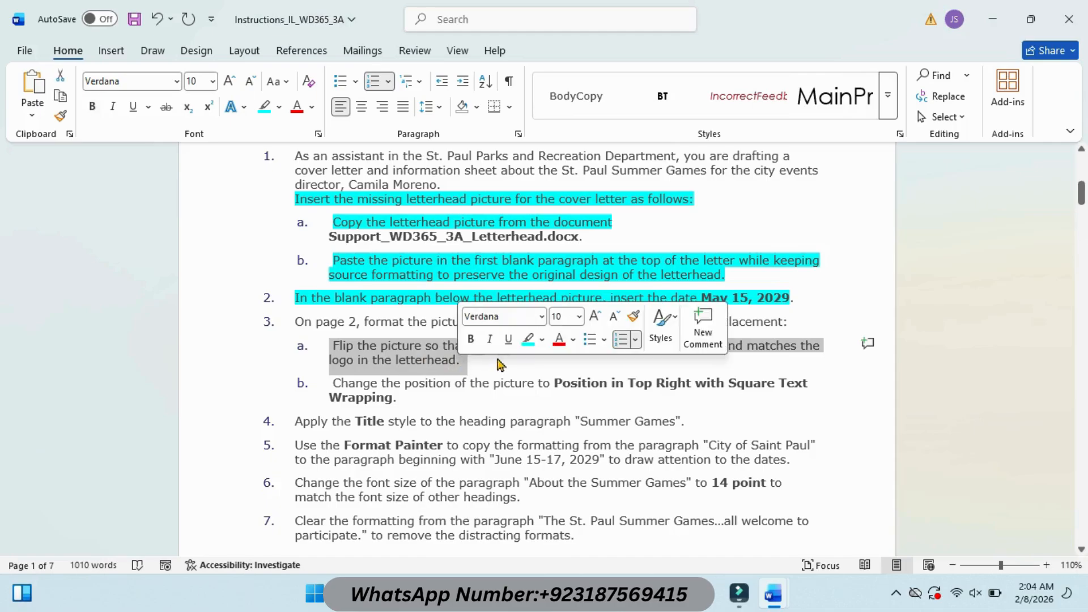
left_click(528, 339)
key("Left")
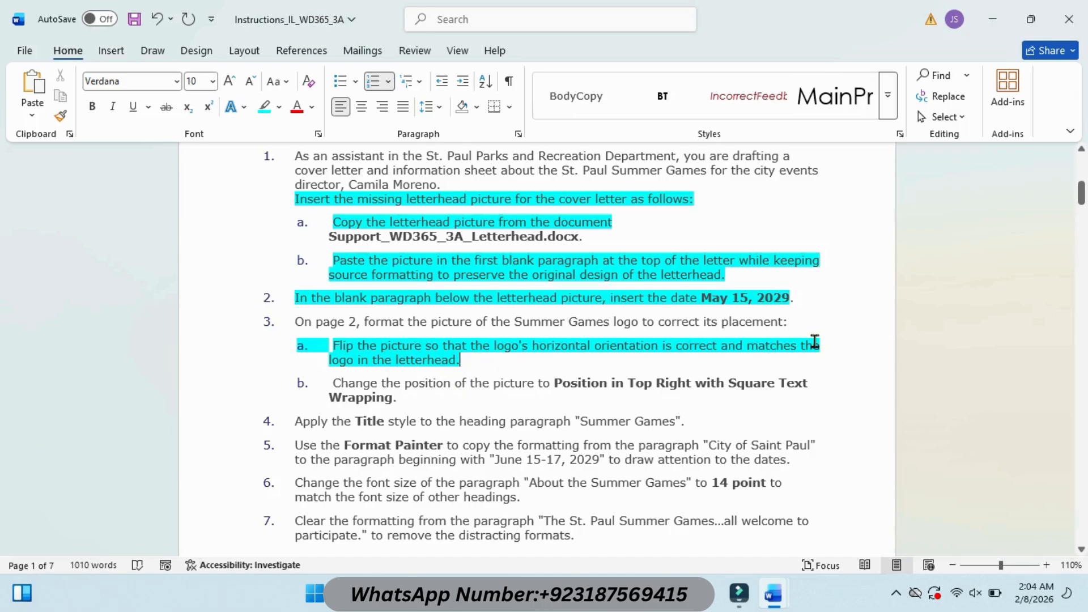
Flip the Summer Games logo on page 2 of the IL_WD365_3A document horizontally
mouse_move(773, 594)
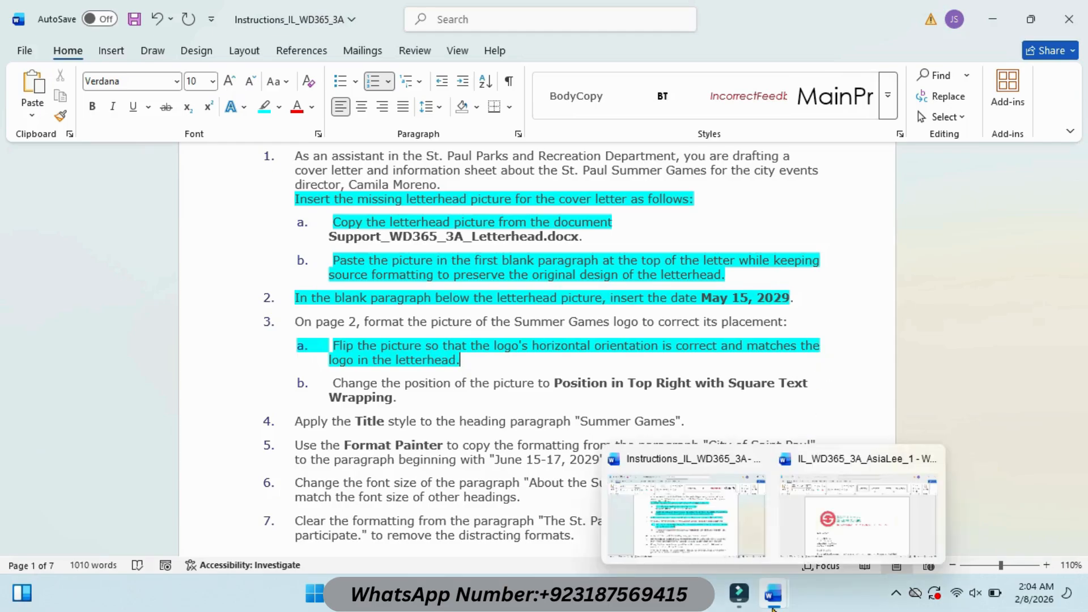
left_click(825, 538)
left_click_drag(1082, 174, 1082, 274)
left_click(728, 286)
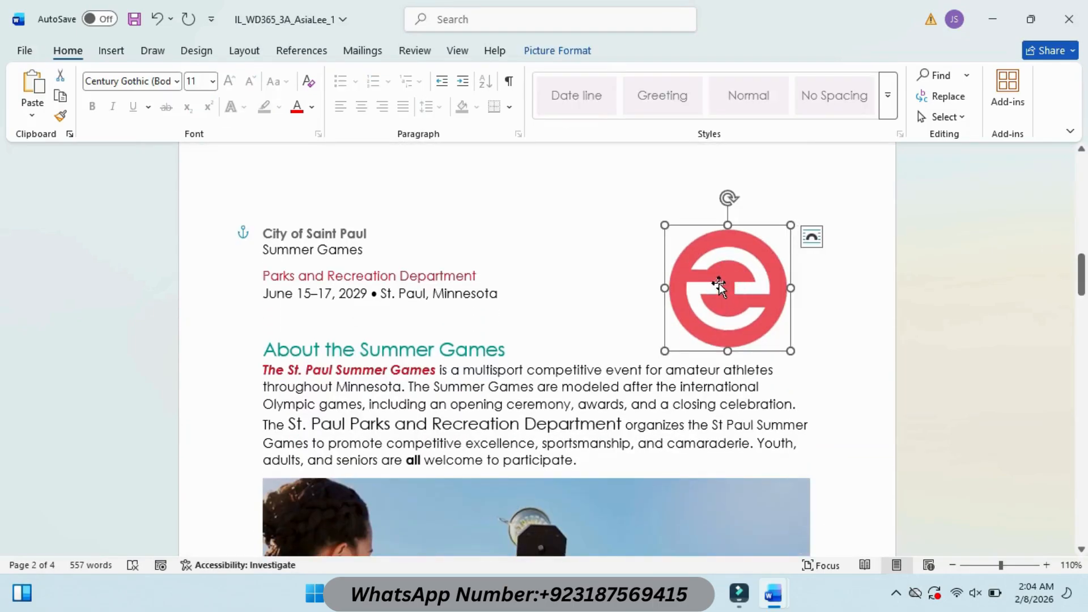
left_click(561, 51)
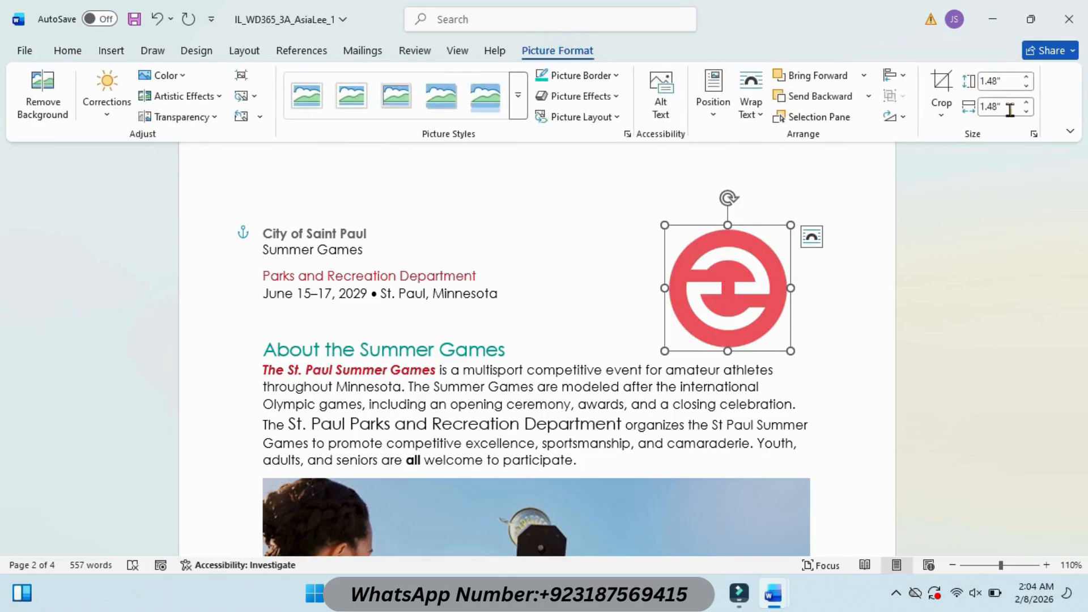
left_click(904, 78)
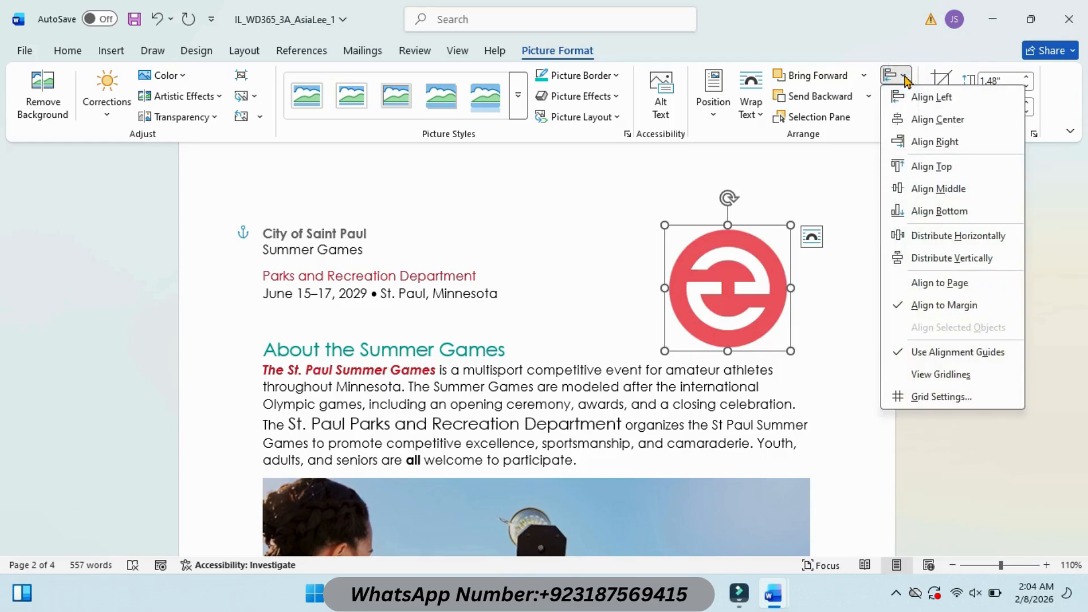
left_click(867, 179)
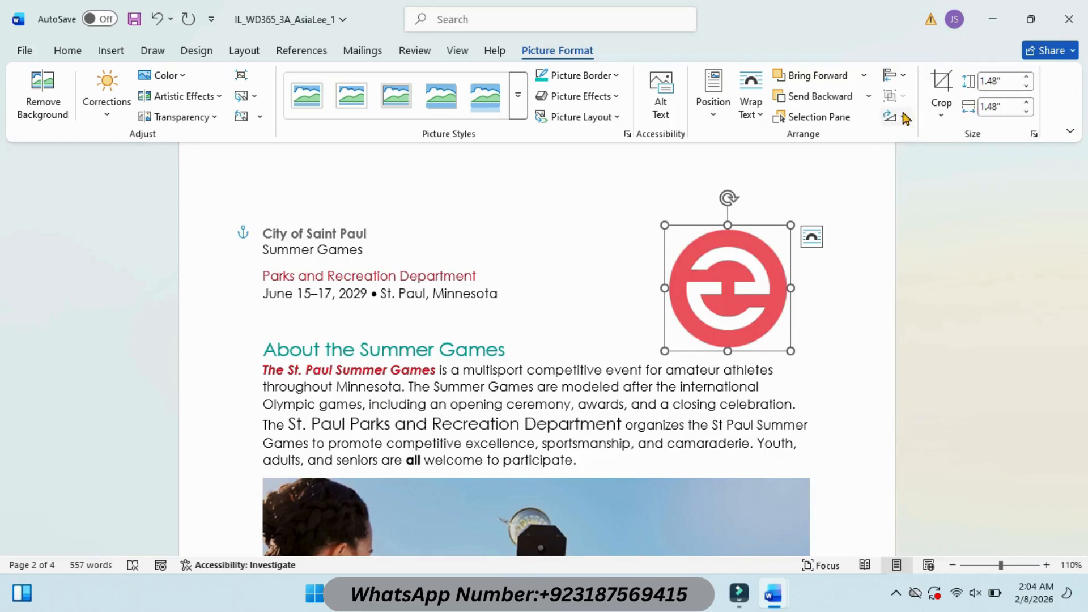
left_click(906, 118)
left_click(961, 205)
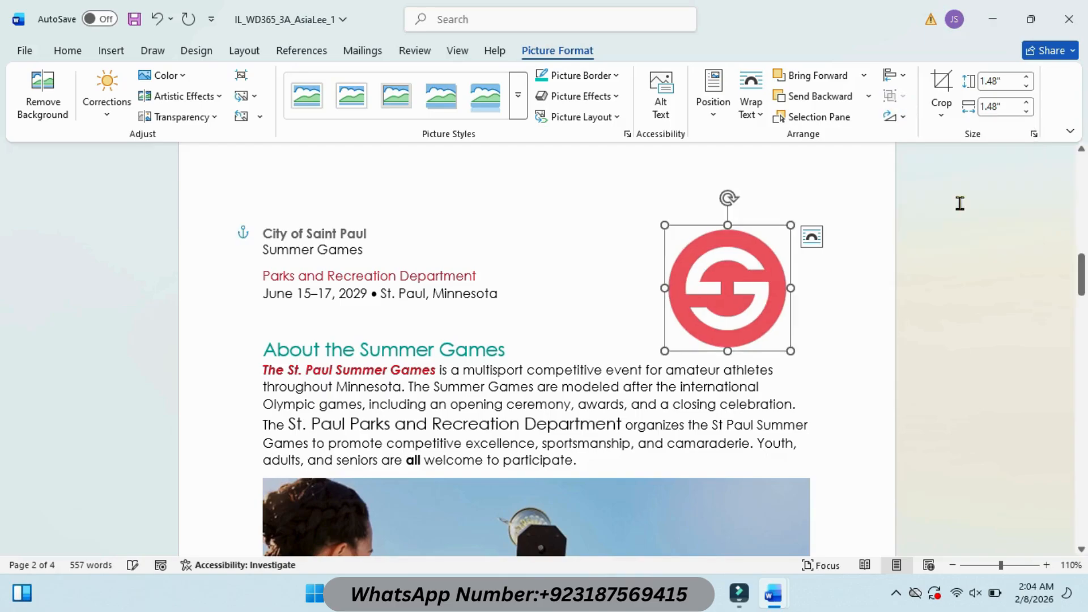
Return to the instructions document and highlight instruction 3b about the picture's position and text wrapping in turquoise
mouse_move(770, 578)
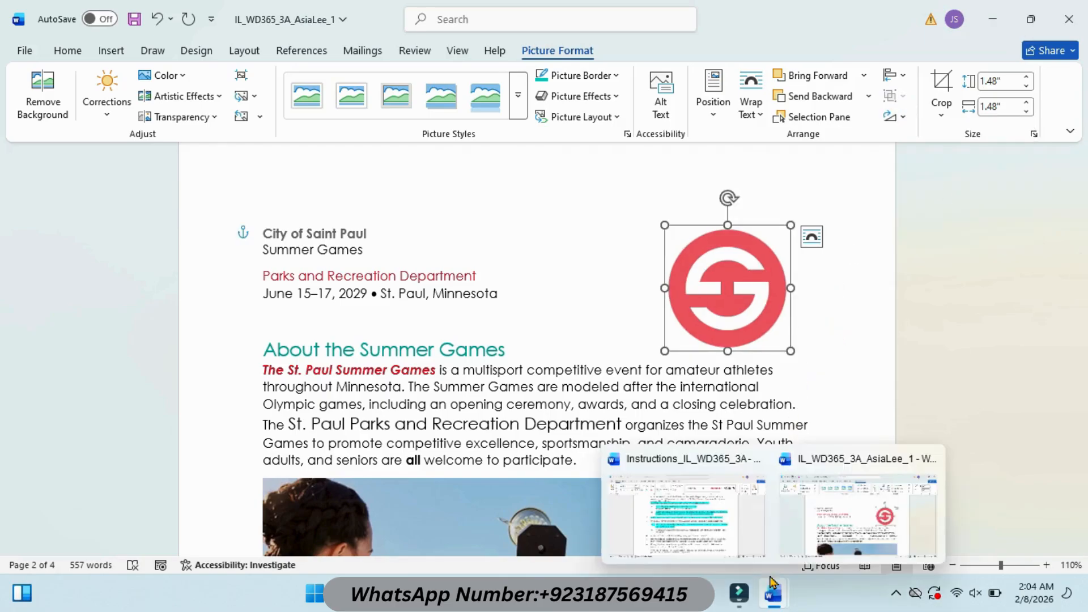
left_click(737, 533)
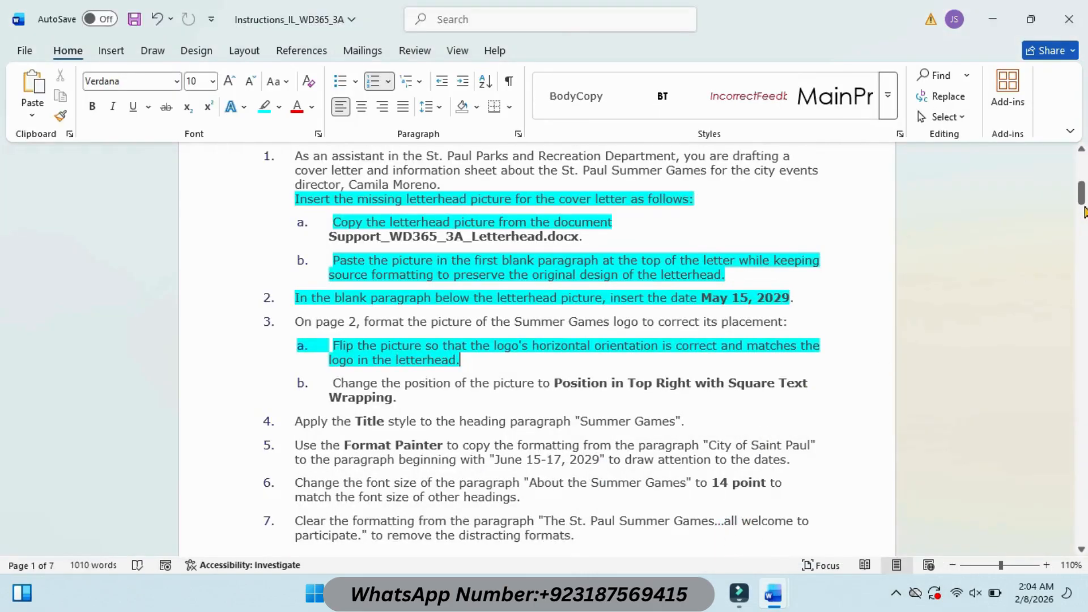
left_click_drag(1082, 205, 1081, 209)
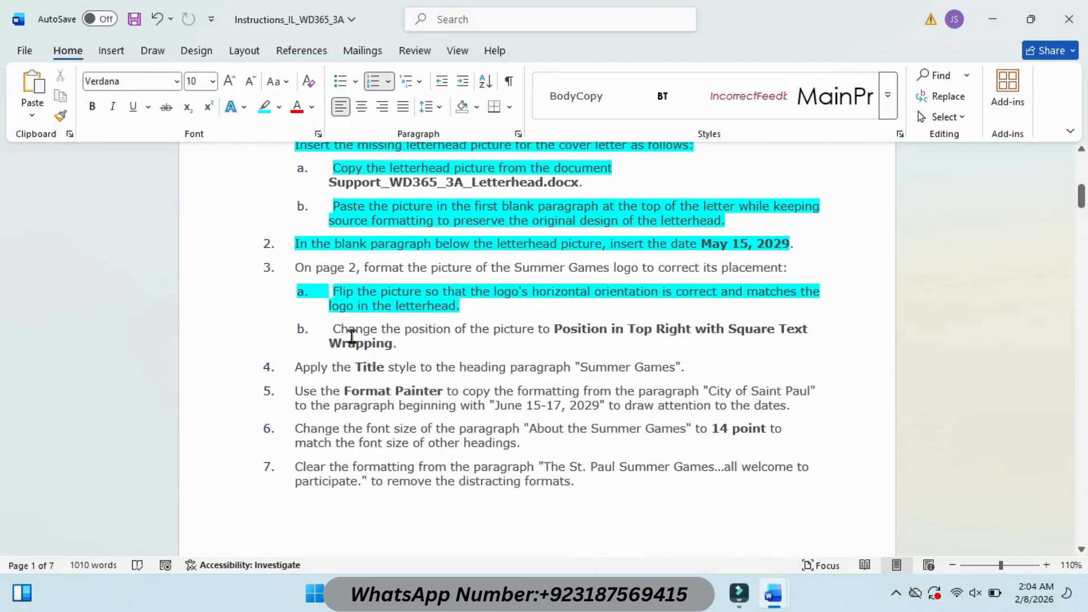
left_click_drag(333, 327, 392, 343)
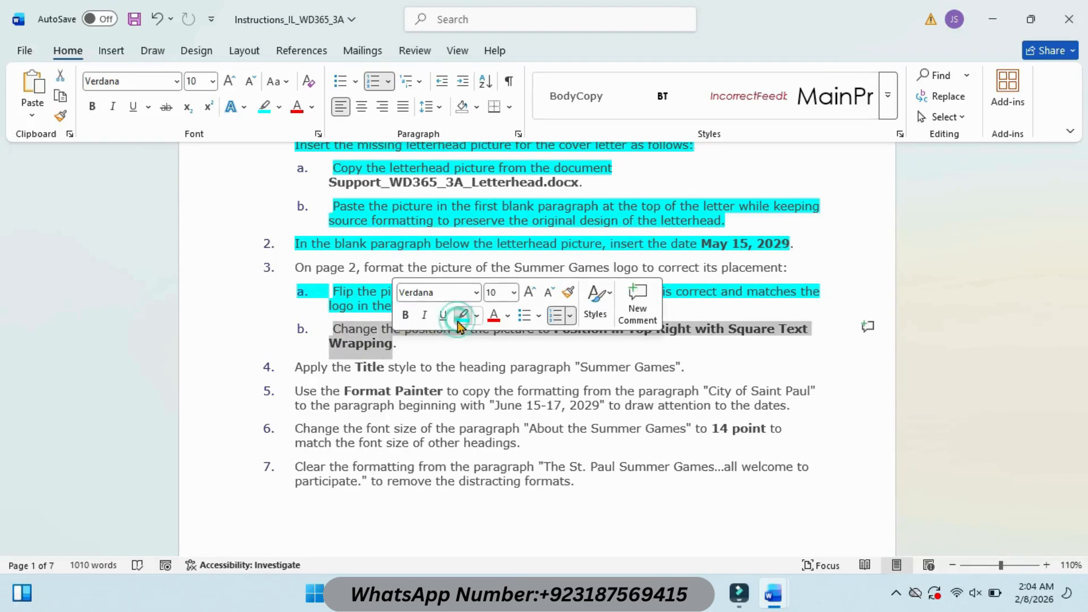
left_click(461, 317)
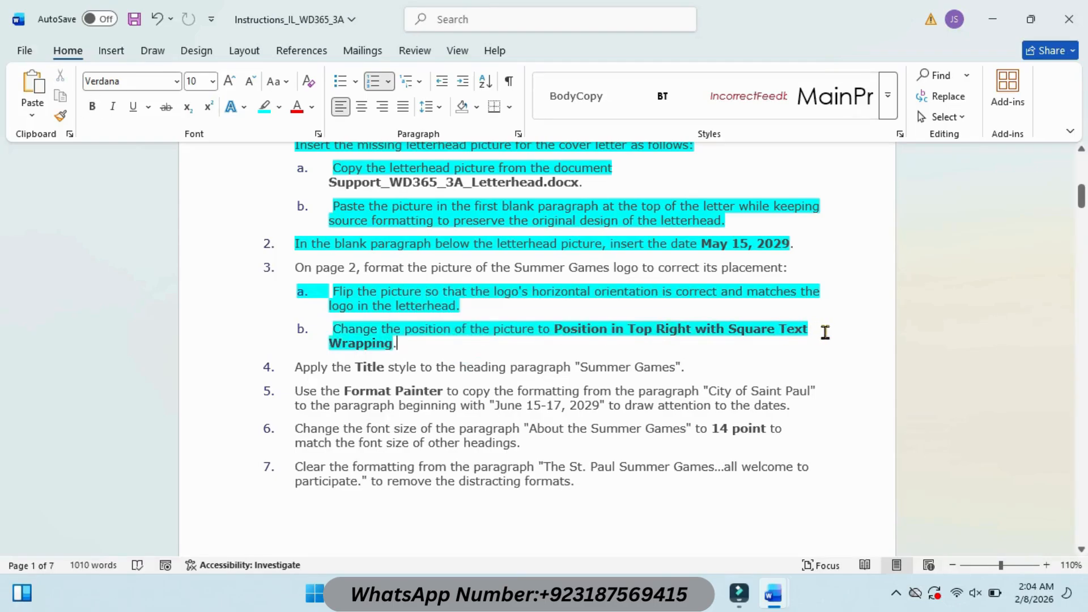
In the IL_WD365_3A project document, set the page 2 logo to Position in Top Right with Square Text Wrapping
mouse_move(774, 594)
left_click(833, 516)
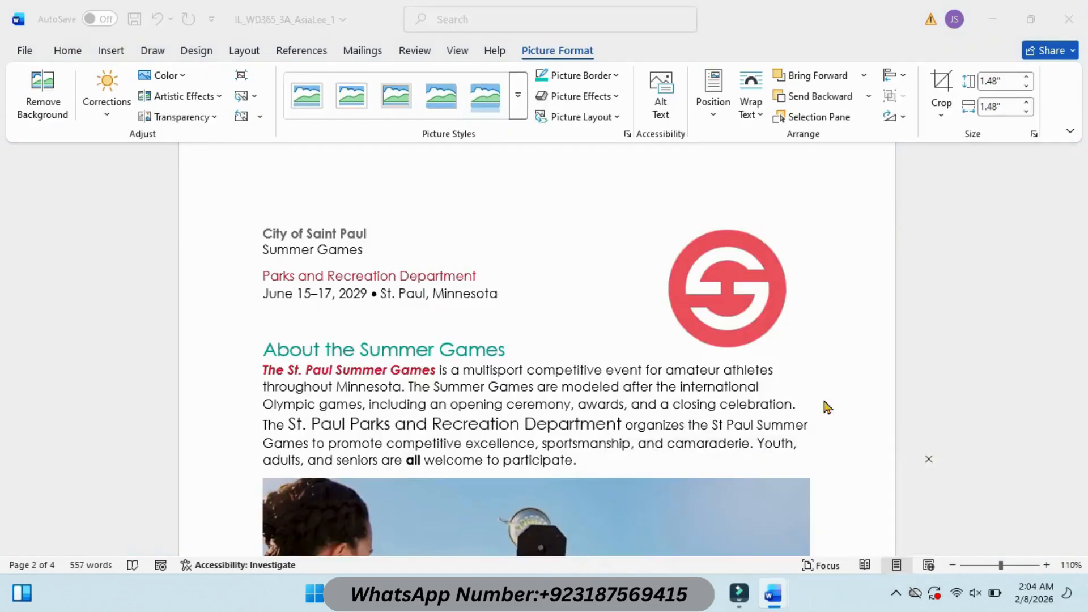
left_click(716, 115)
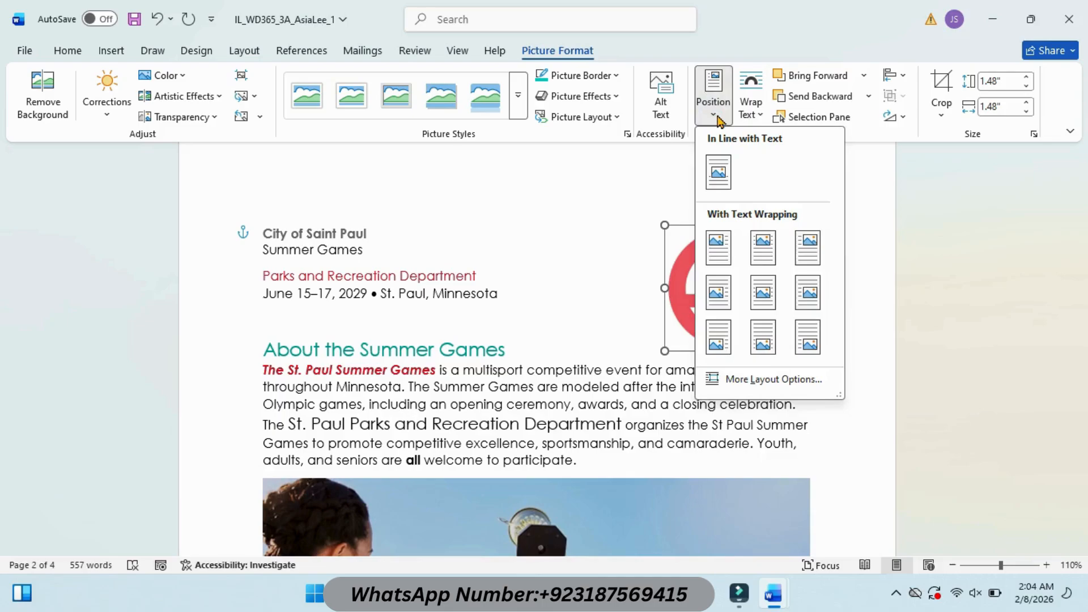
left_click(807, 246)
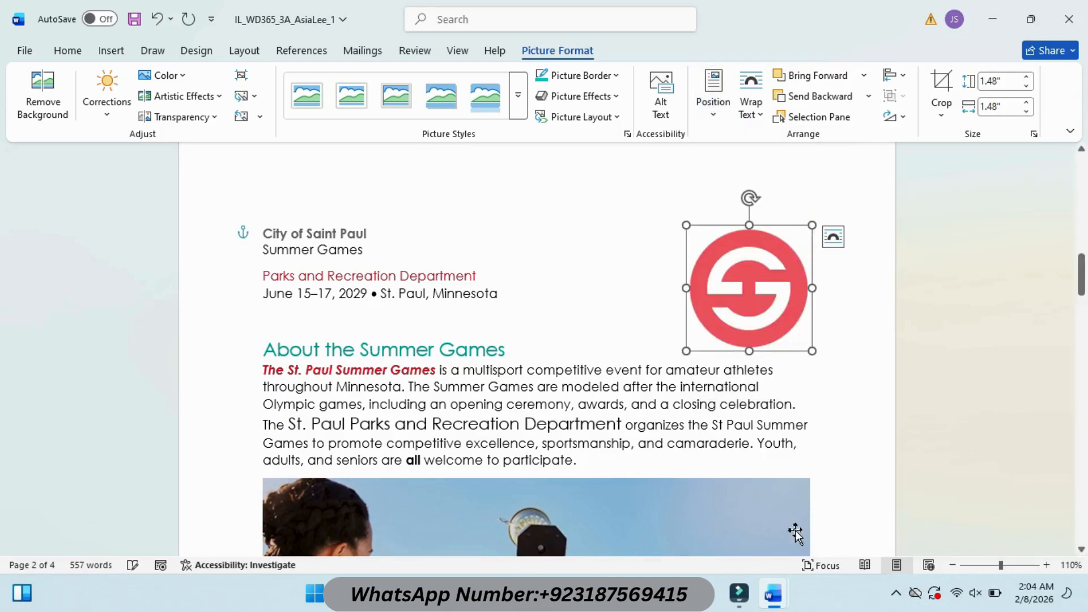
Return to the instructions document and highlight instruction 4 about the Title style in turquoise
mouse_move(778, 593)
left_click(714, 505)
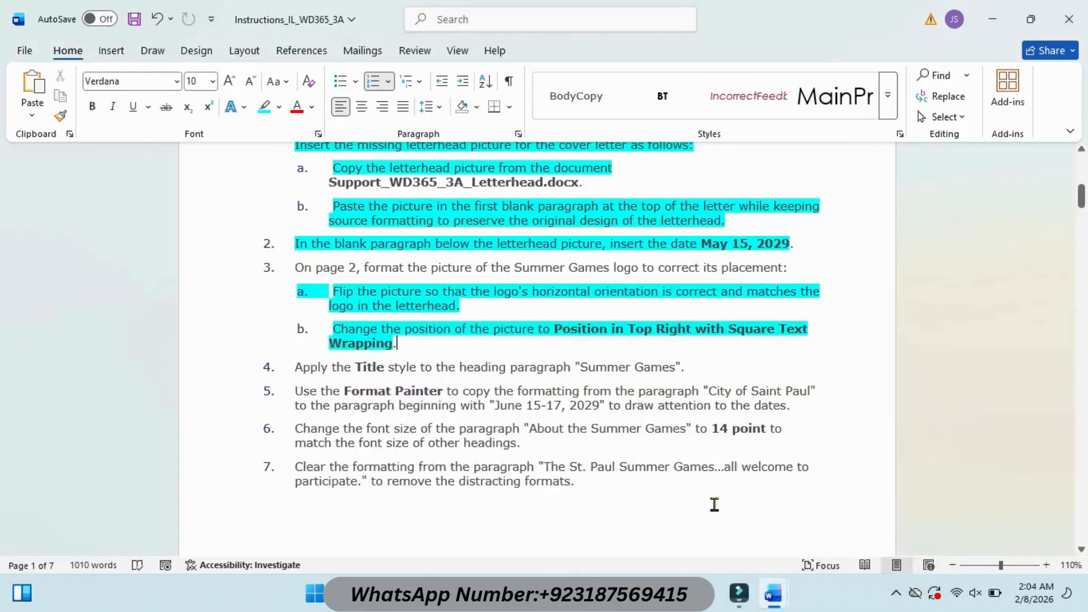
left_click_drag(294, 367, 693, 377)
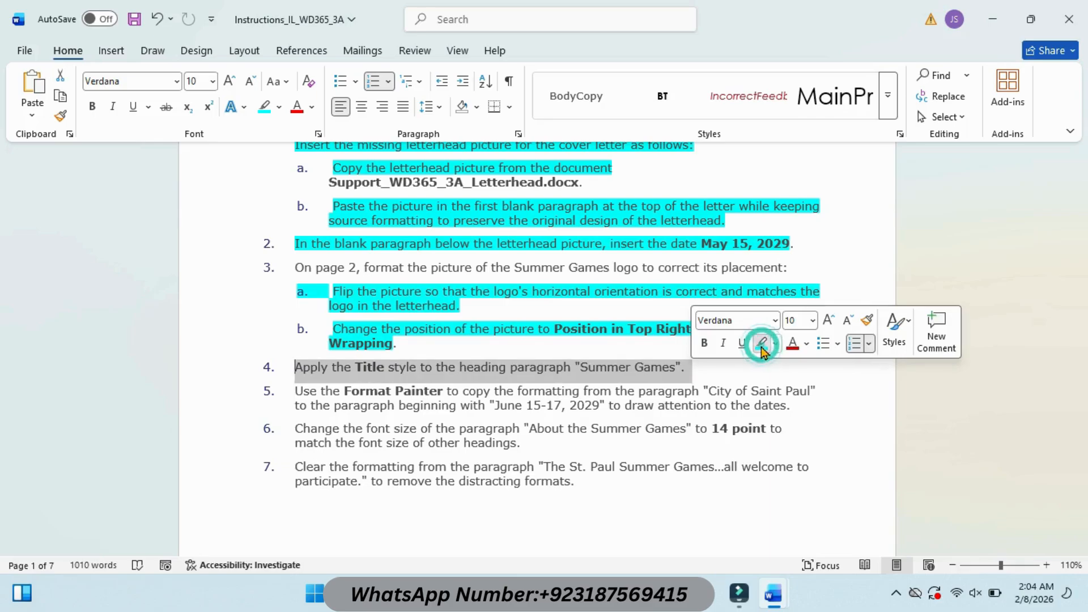
left_click(761, 343)
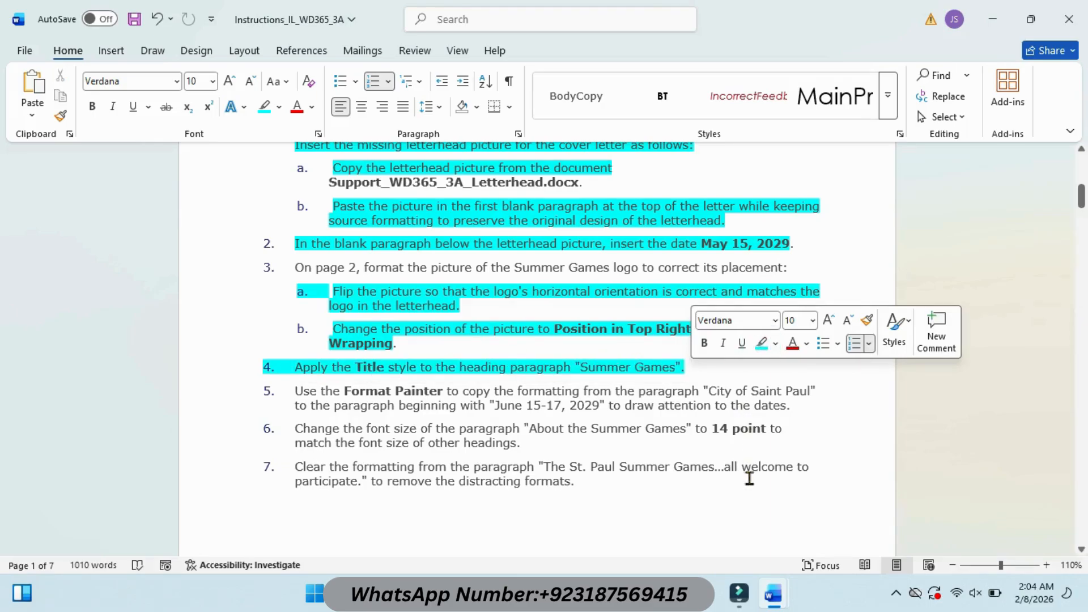
Apply the Title style to the "Summer Games" heading paragraph on page 2 of the IL_WD365_3A project document
mouse_move(774, 594)
left_click(793, 516)
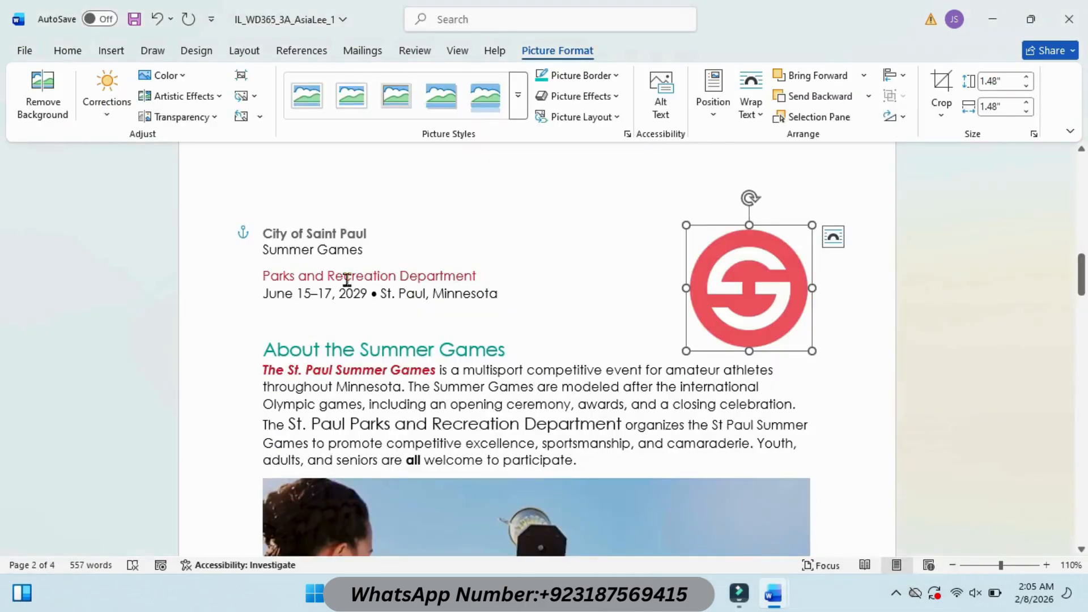
left_click_drag(262, 247, 376, 257)
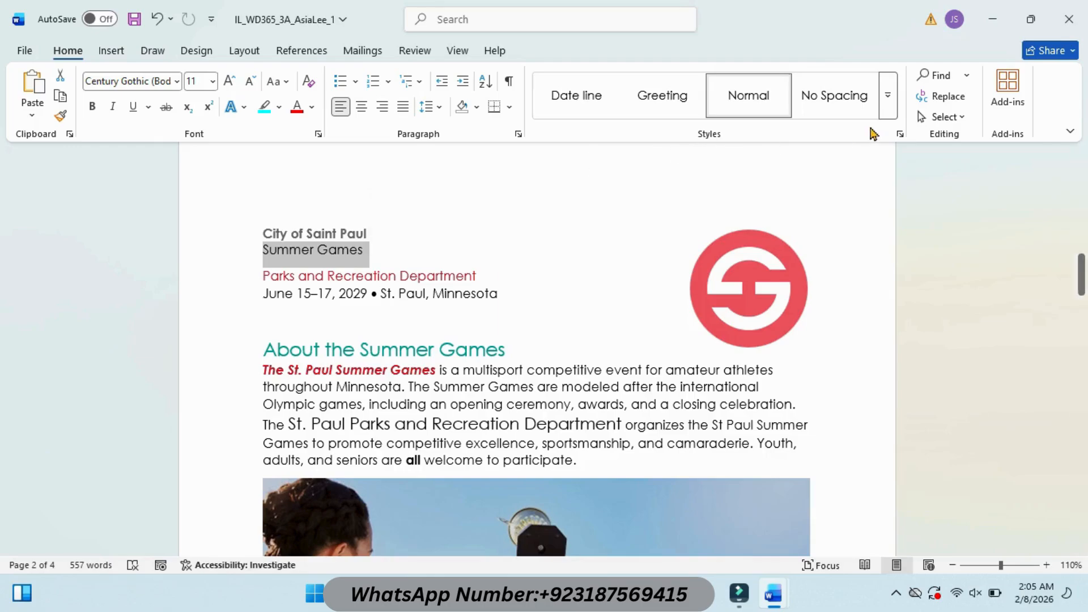
left_click(888, 98)
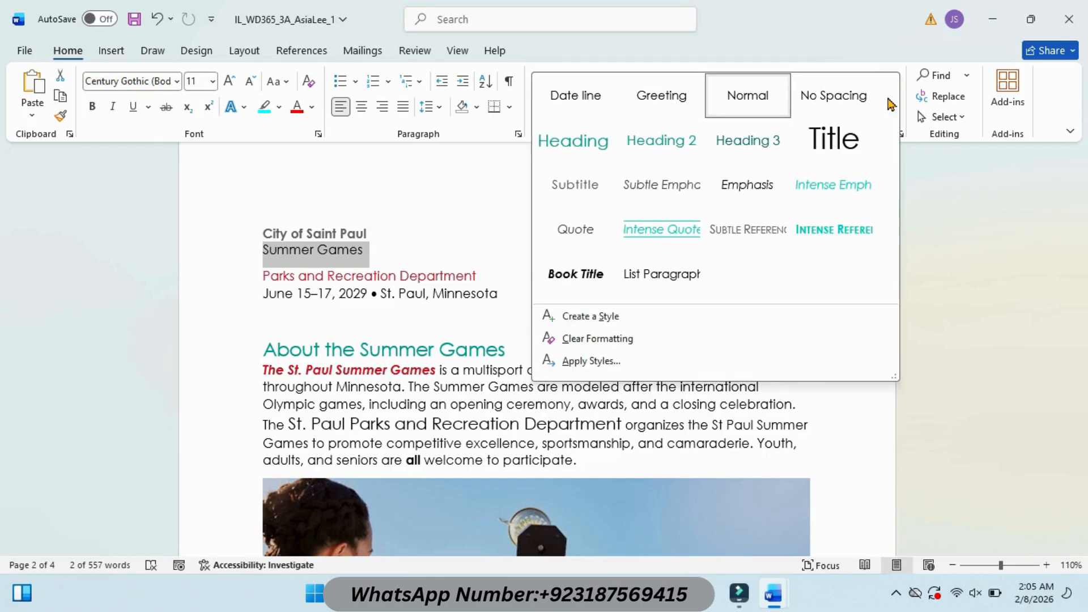
left_click(832, 139)
Return to the instructions document and highlight instruction 5 about the Format Painter in turquoise
mouse_move(778, 588)
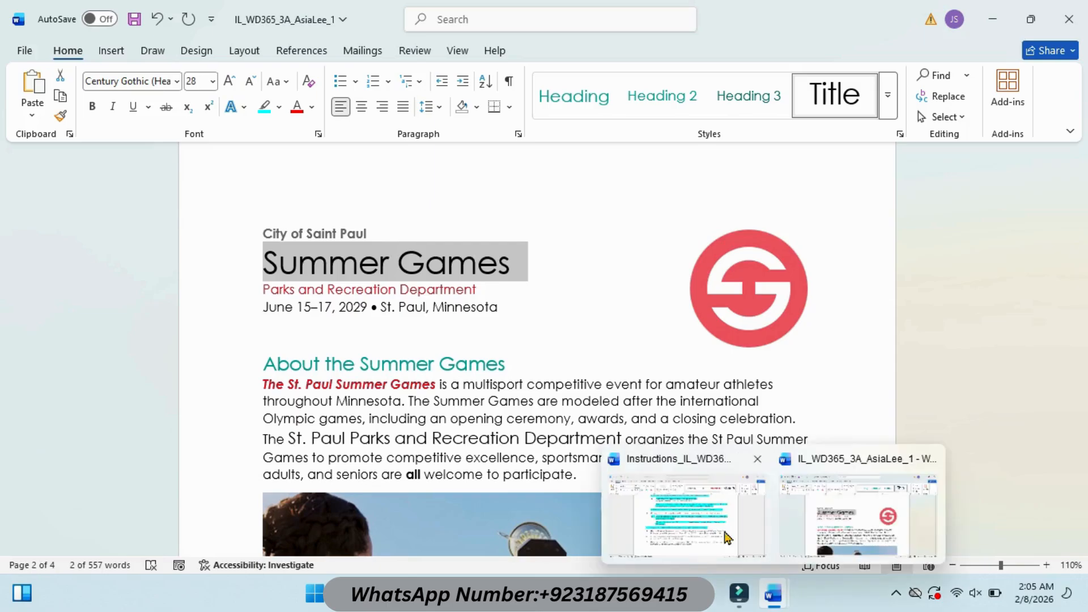
left_click(706, 507)
left_click_drag(1081, 200, 1080, 207)
left_click_drag(296, 282, 784, 297)
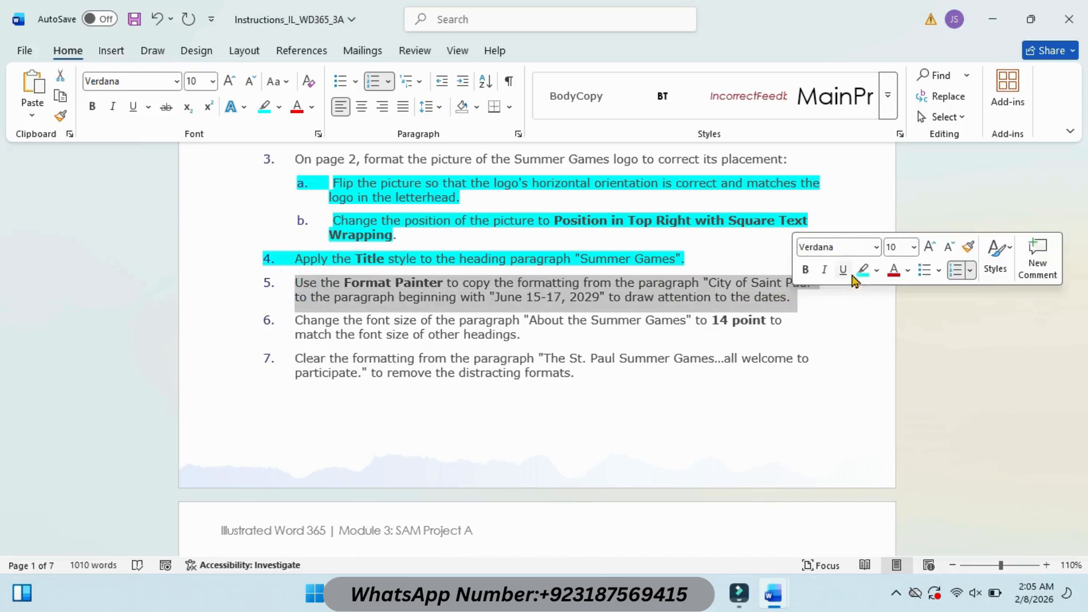
left_click(863, 270)
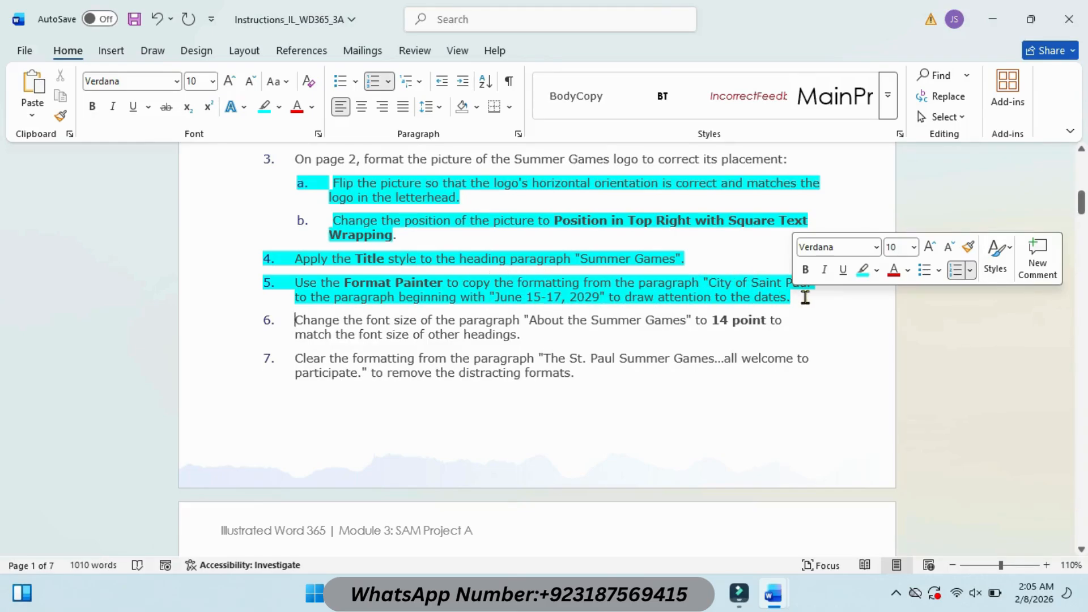
In the IL_WD365_3A project document, copy the formatting of "City of Saint Paul" onto "June 15–17, 2029" with the Format Painter
mouse_move(773, 593)
left_click(808, 524)
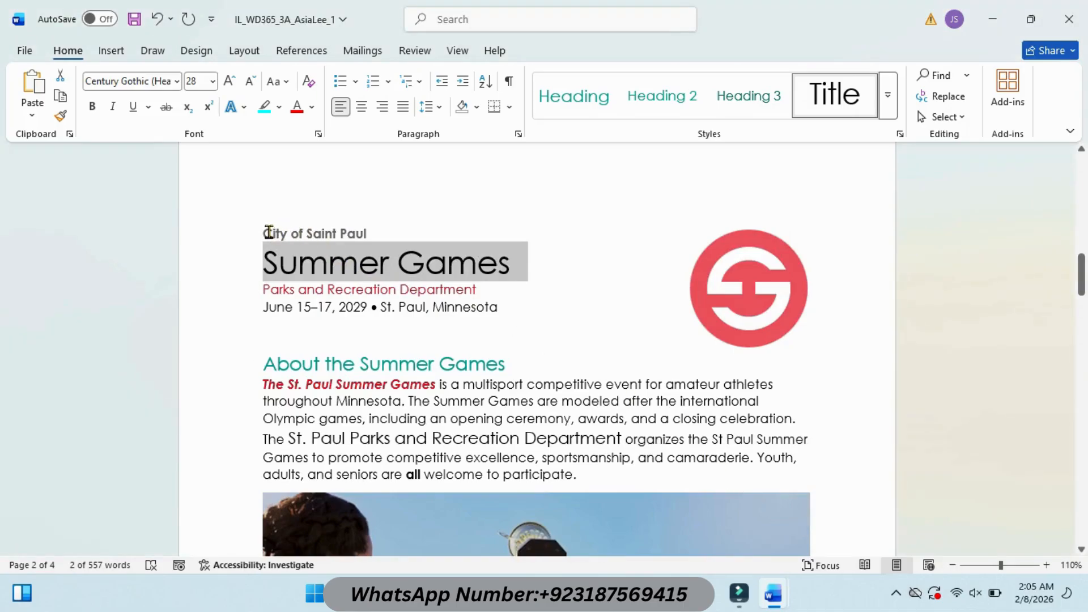
left_click_drag(267, 232, 364, 234)
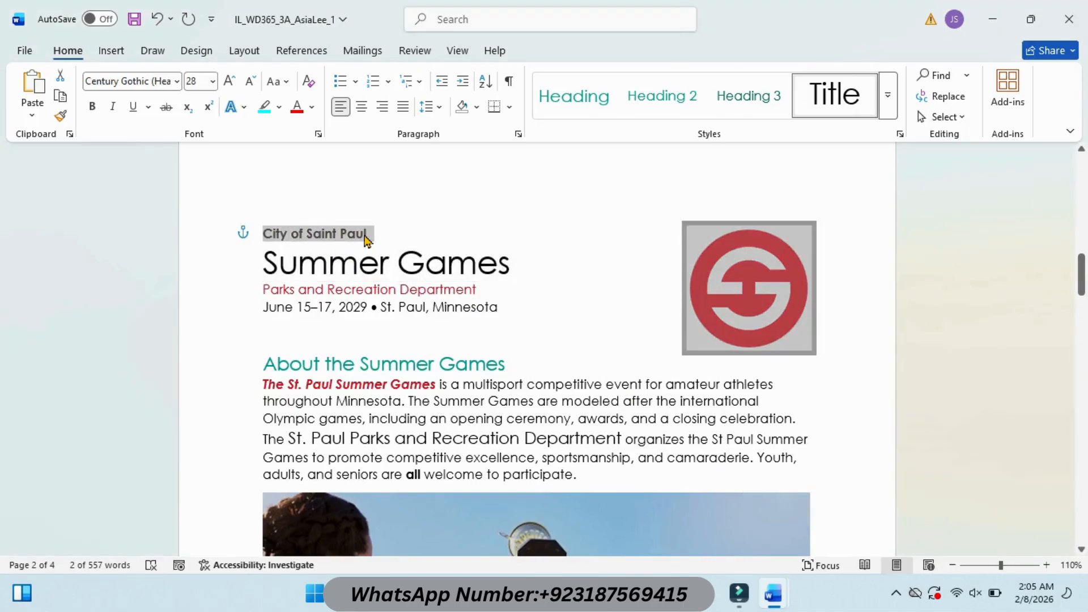
left_click(61, 119)
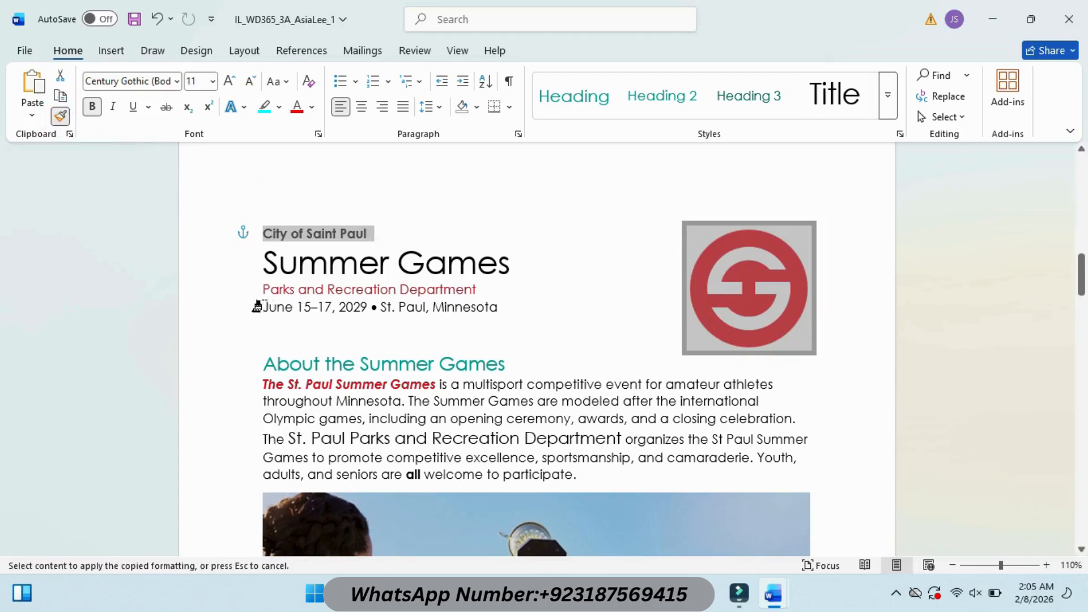
left_click_drag(259, 307, 368, 306)
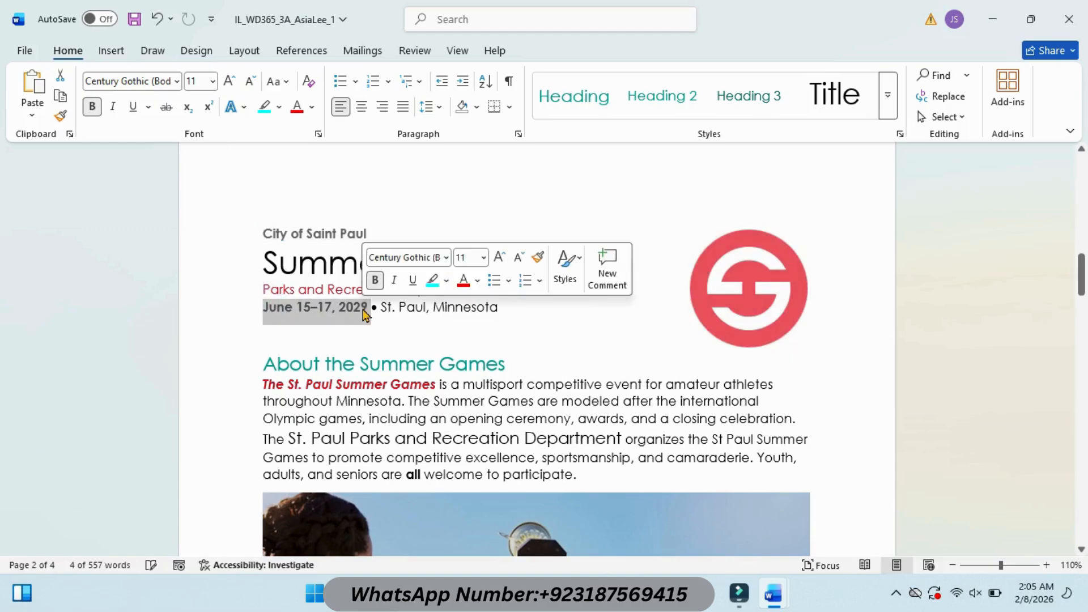
Return to the instructions document and highlight instruction 6 about the heading's font size in turquoise
mouse_move(773, 593)
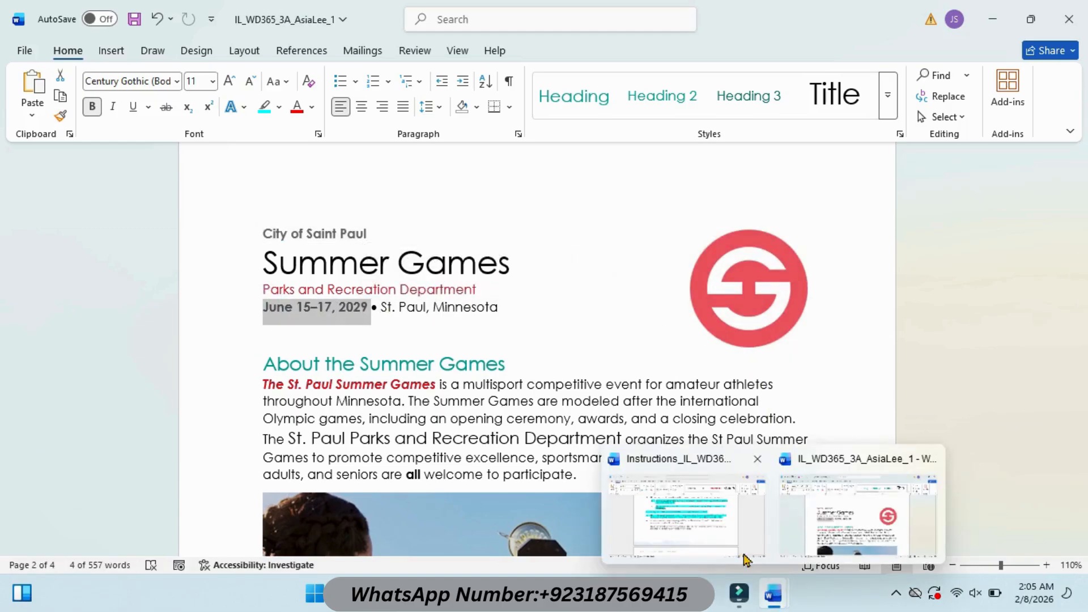
left_click(719, 519)
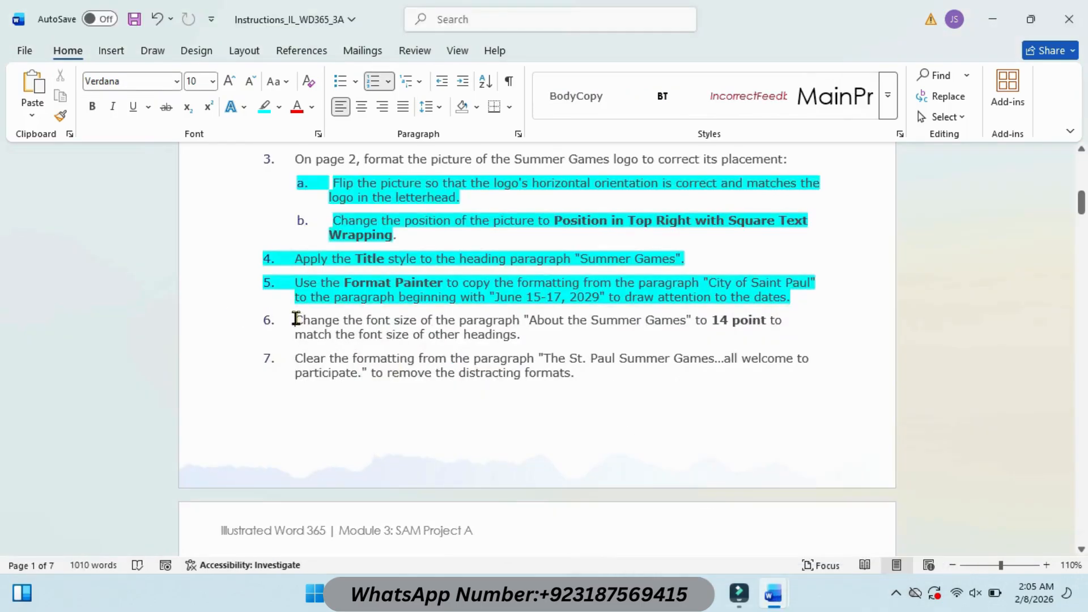
left_click_drag(295, 318, 527, 338)
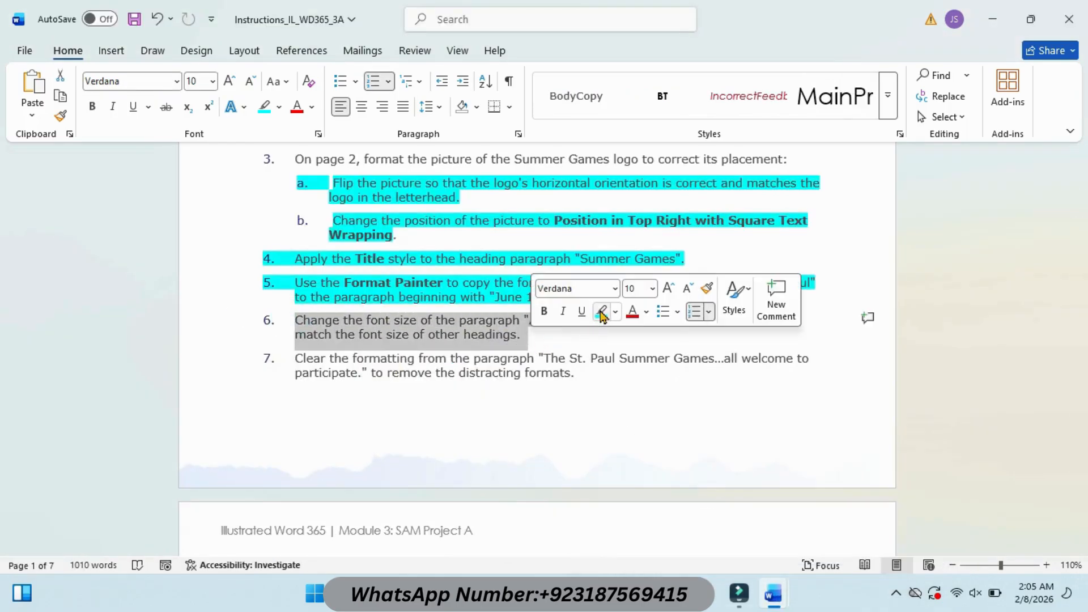
left_click(602, 312)
left_click(596, 358)
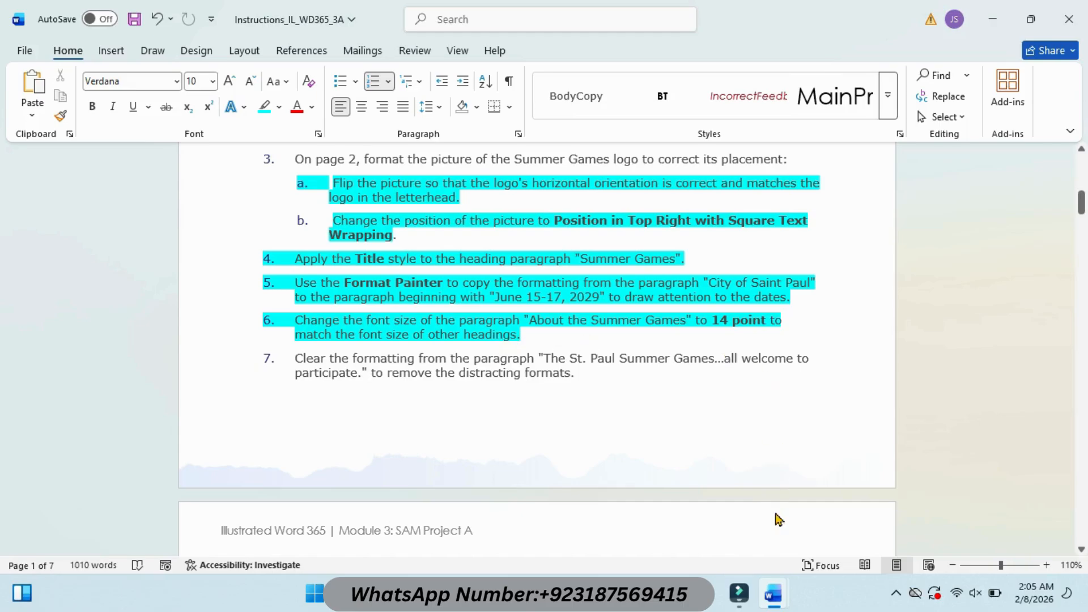
Set the font size of the "About the Summer Games" heading in the IL_WD365_3A project document to 14 point
mouse_move(773, 592)
left_click(816, 513)
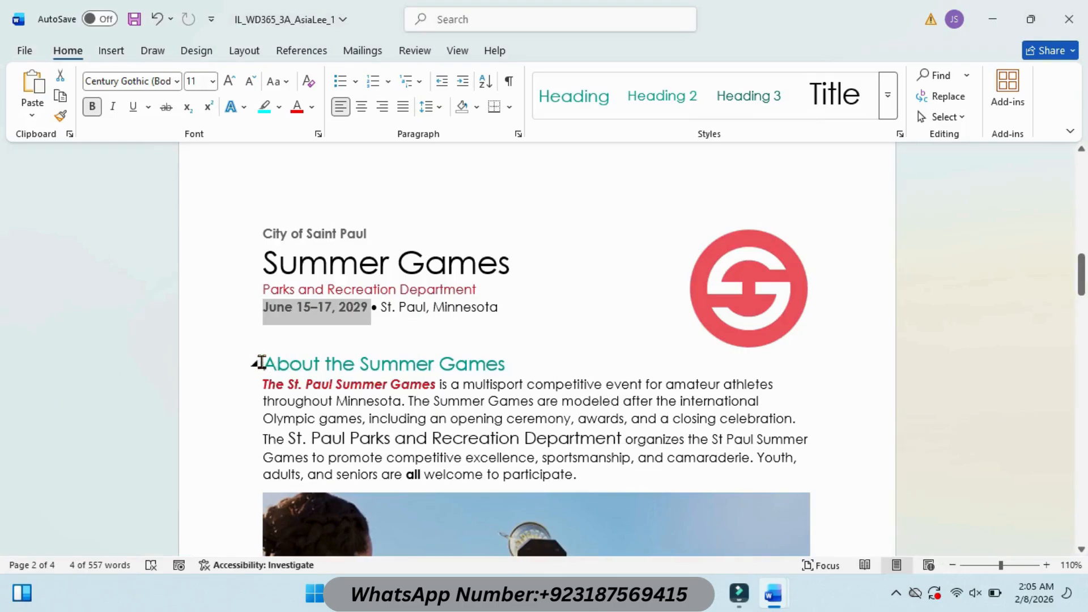
left_click_drag(261, 362, 498, 363)
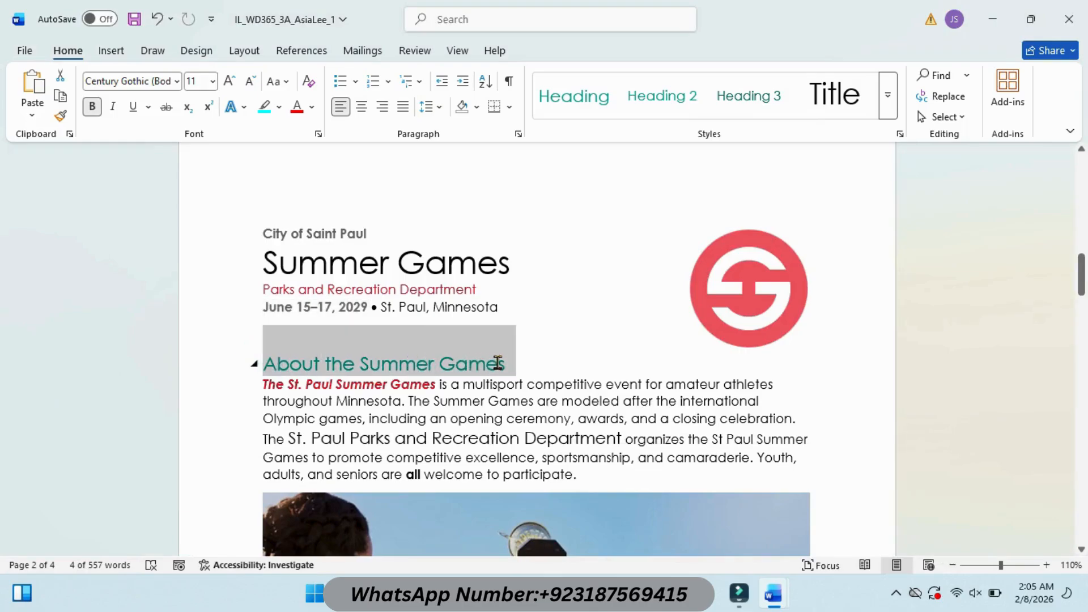
left_click(213, 82)
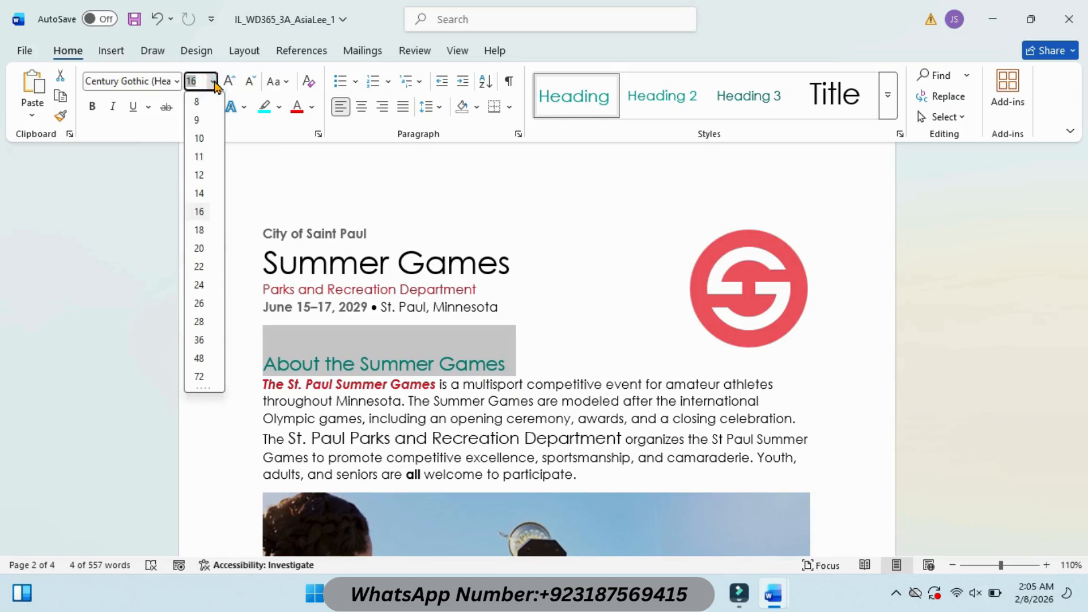
left_click(199, 194)
Return to the instructions document and highlight instruction 7 about clearing paragraph formatting in turquoise
mouse_move(773, 593)
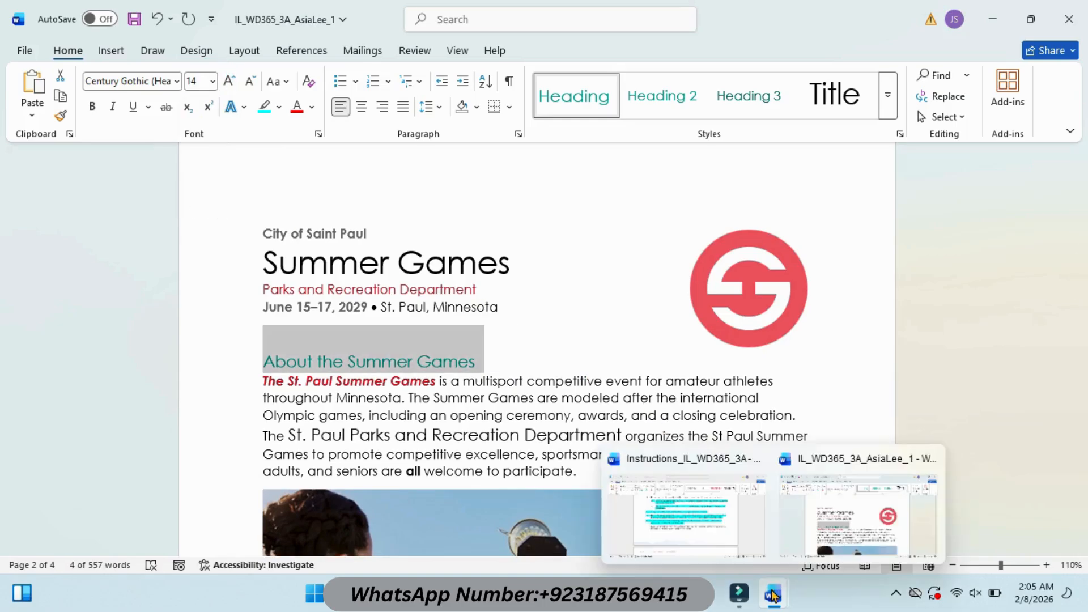
left_click(675, 521)
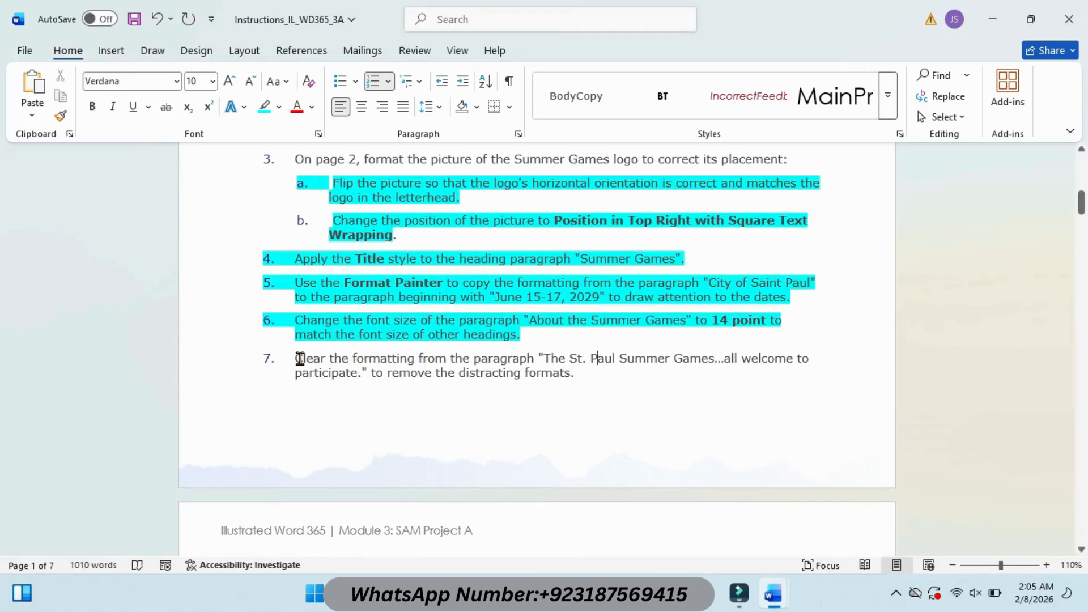
left_click_drag(298, 359, 572, 374)
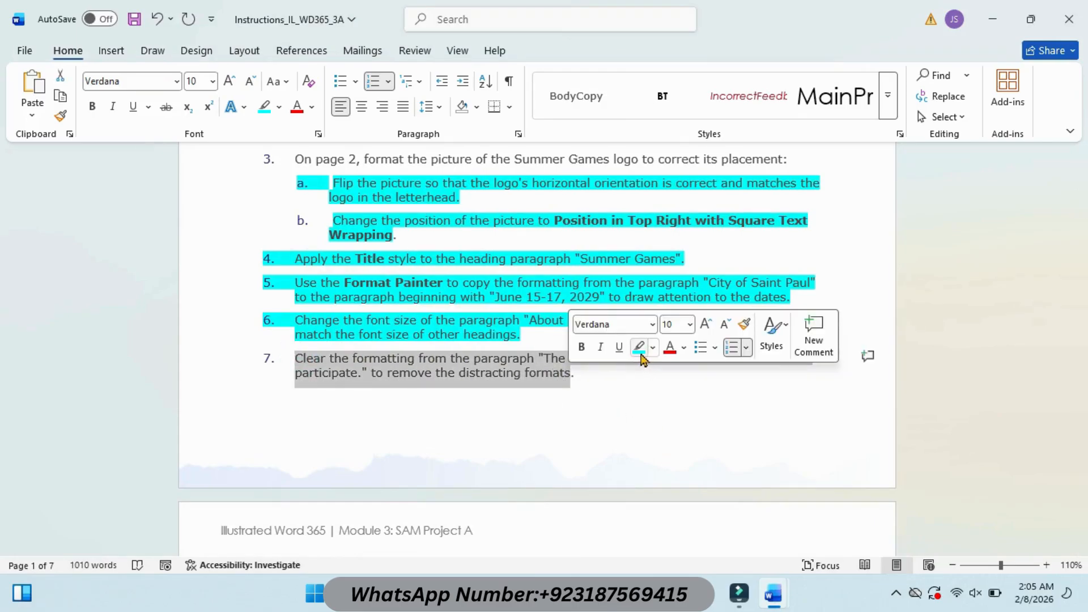
left_click(639, 347)
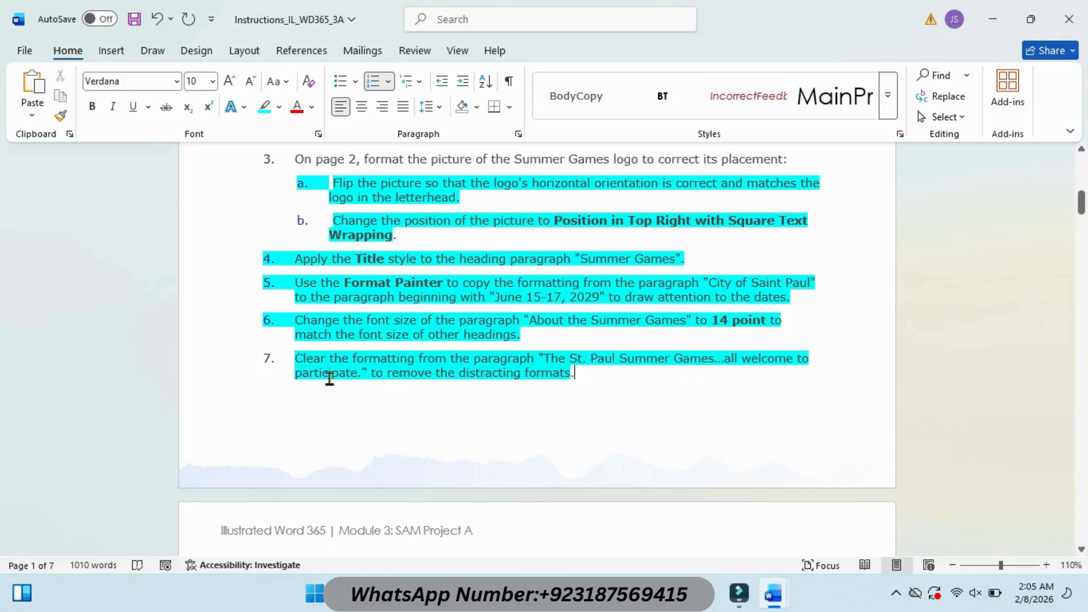
In the IL_WD365_3A project document, clear all formatting from the body paragraph beginning "The St. Paul Summer Games"
mouse_move(774, 594)
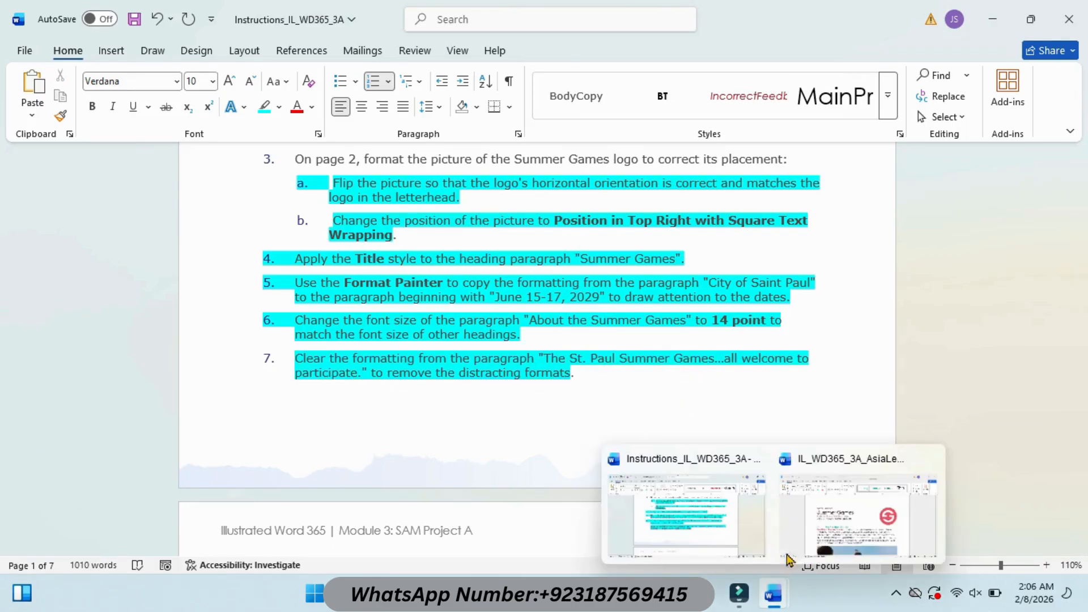
left_click(811, 527)
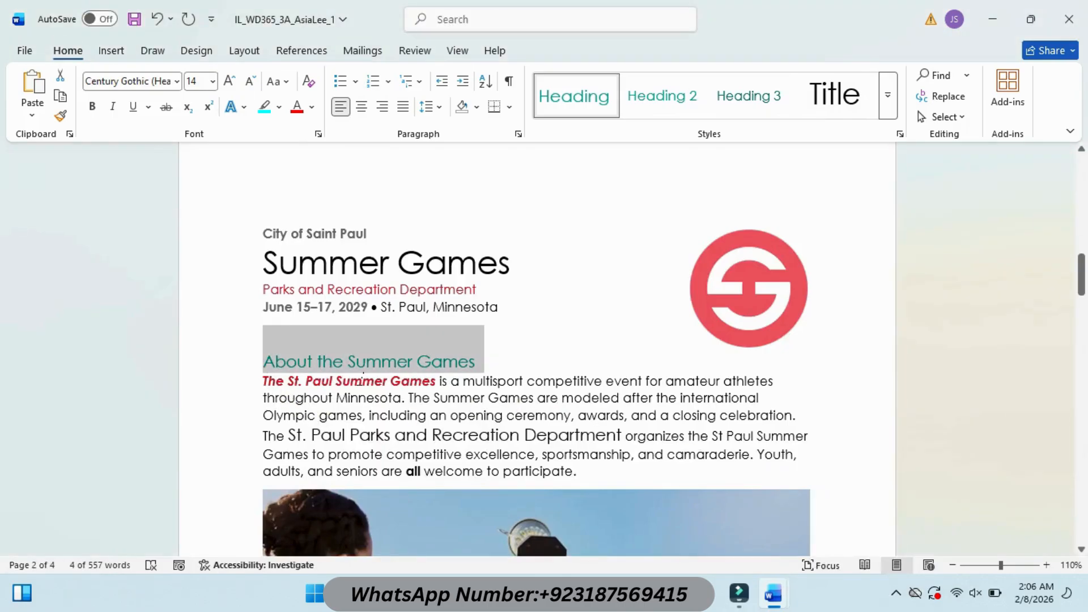
left_click_drag(262, 381, 635, 469)
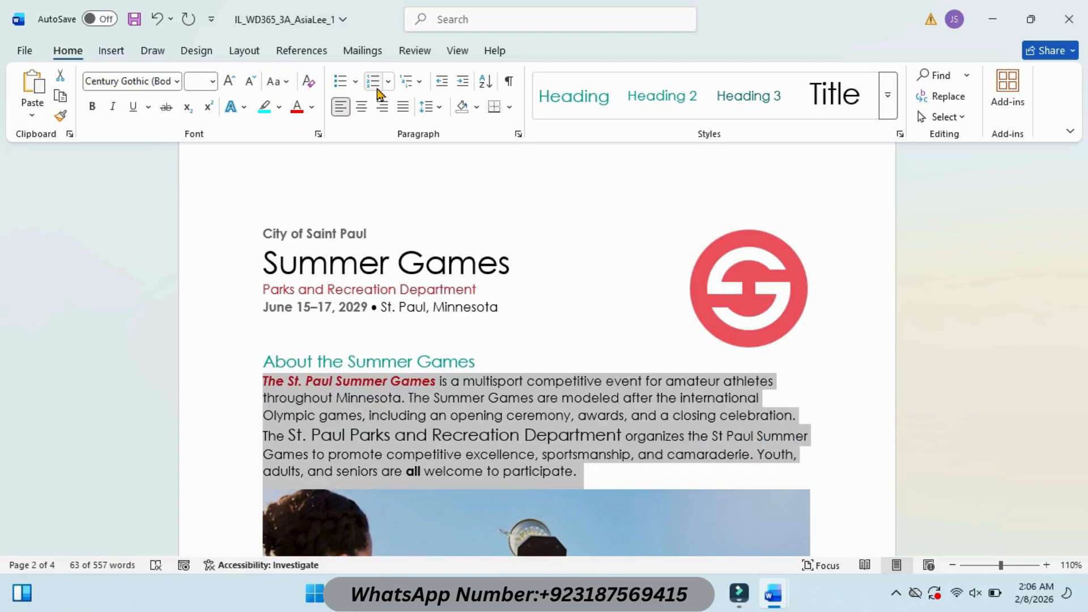
left_click(309, 83)
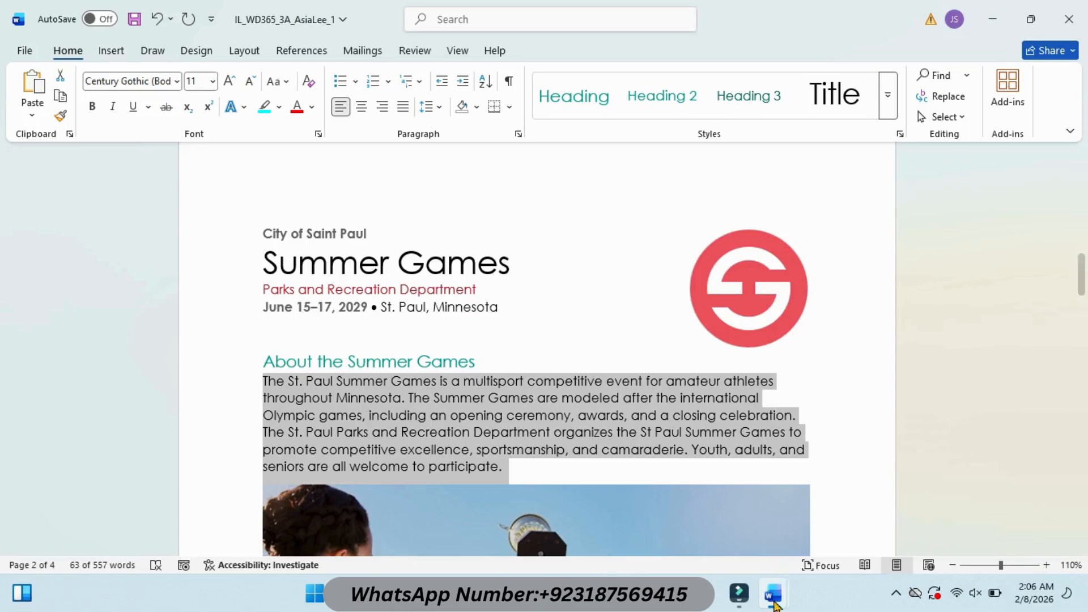
Return to the instructions document and highlight instruction 8a about the brightness and contrast correction in turquoise
mouse_move(773, 594)
left_click(705, 510)
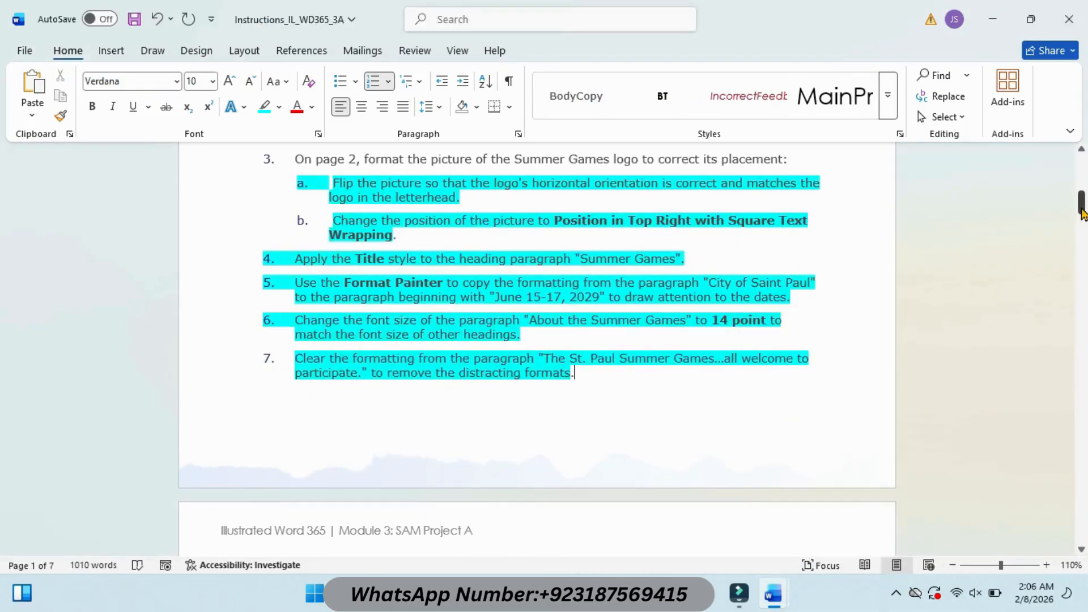
left_click_drag(1081, 204, 1084, 223)
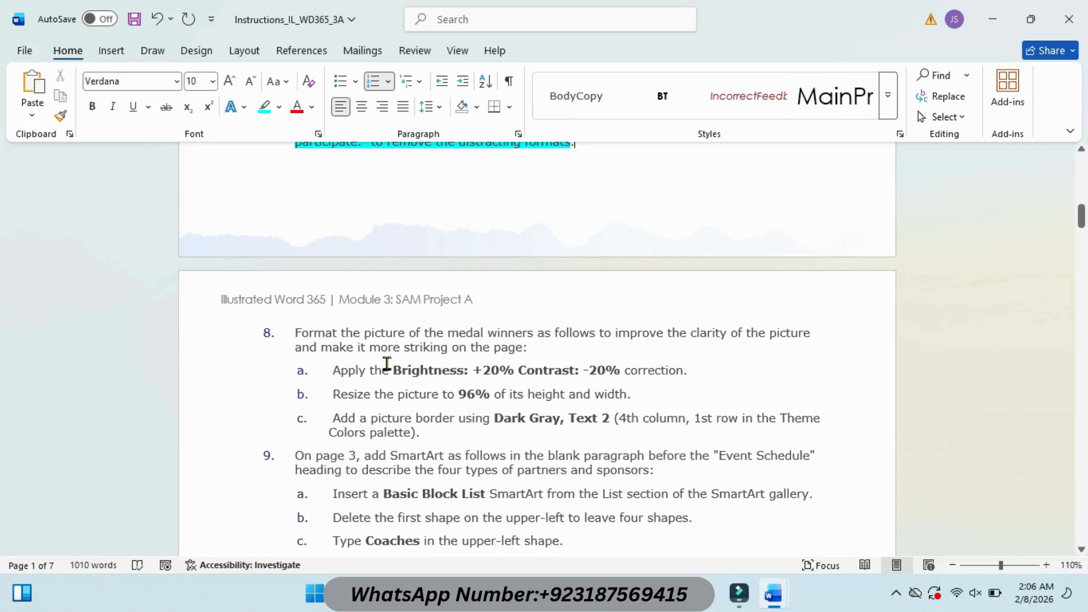
left_click_drag(338, 367, 688, 370)
left_click(756, 342)
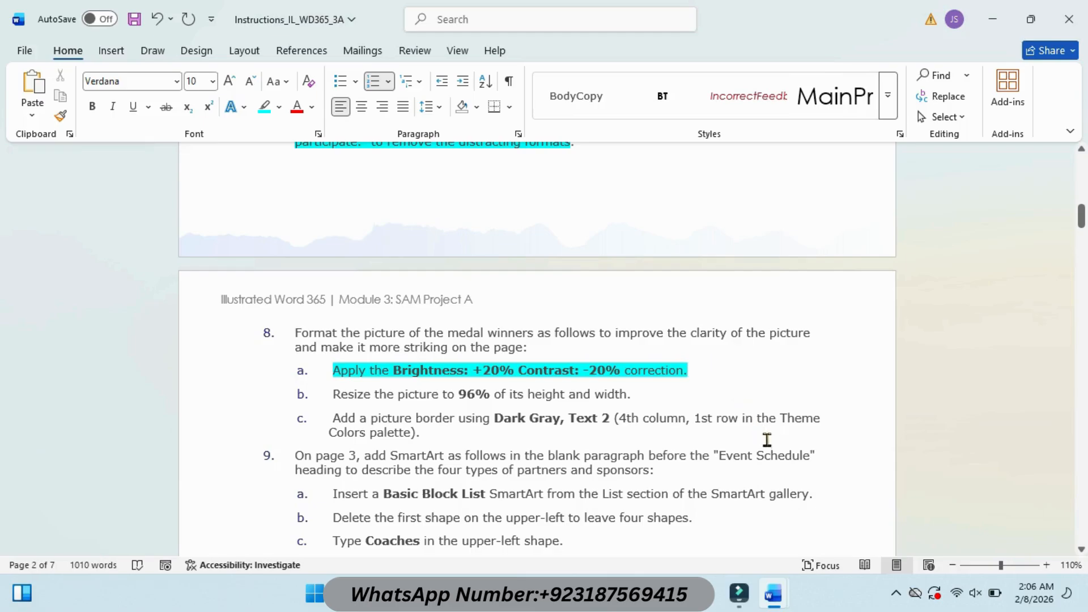
In the IL_WD365_3A project document, apply the darker, lower-contrast Brightness/Contrast correction preset from the first row, second column to the medal winners picture
mouse_move(773, 595)
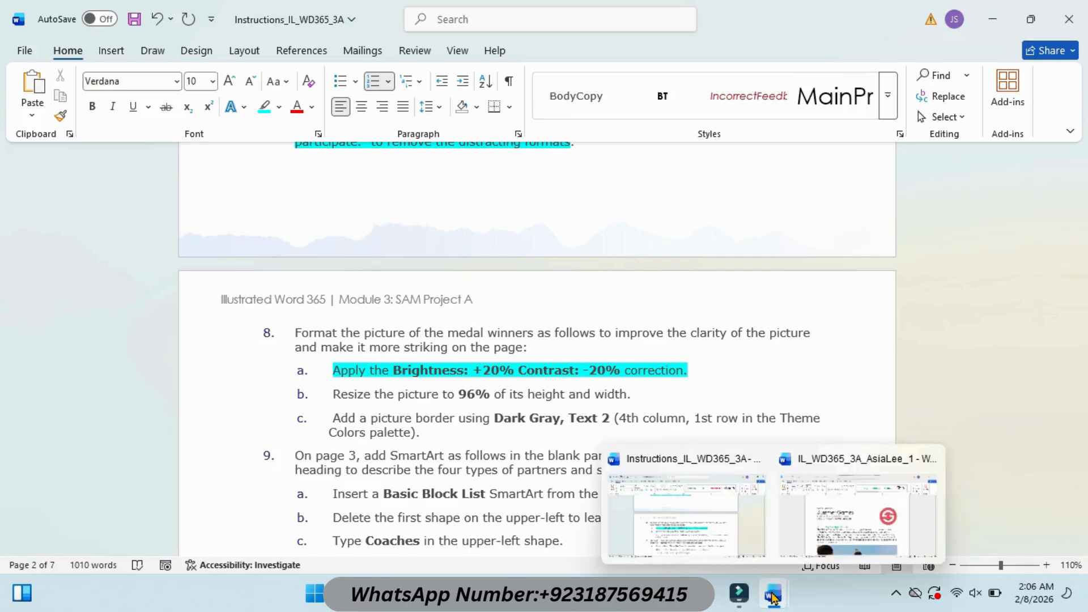
left_click(819, 510)
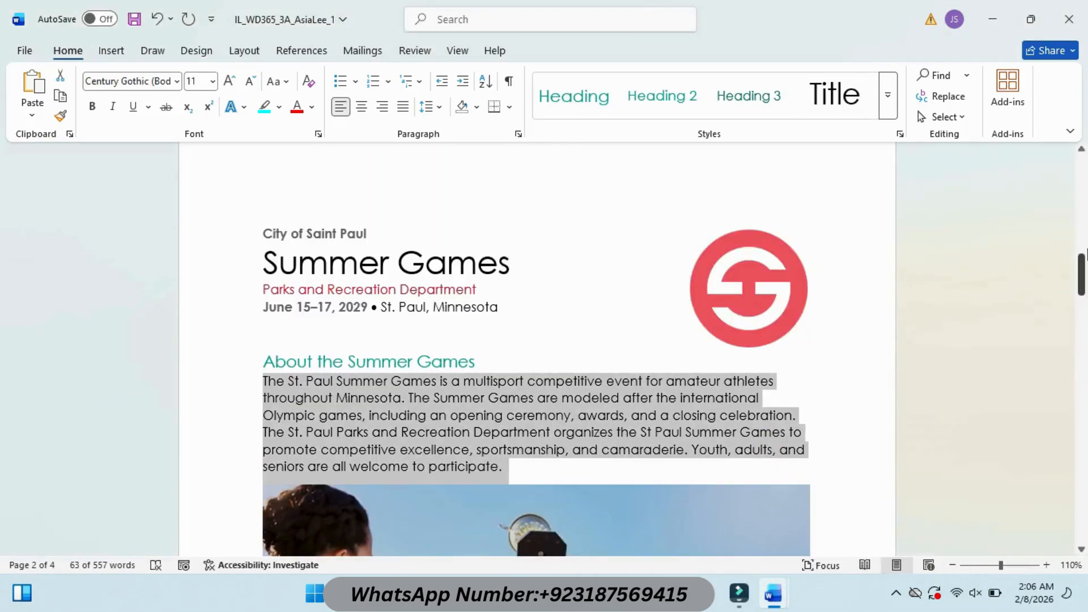
scroll(726, 308, "up", 10)
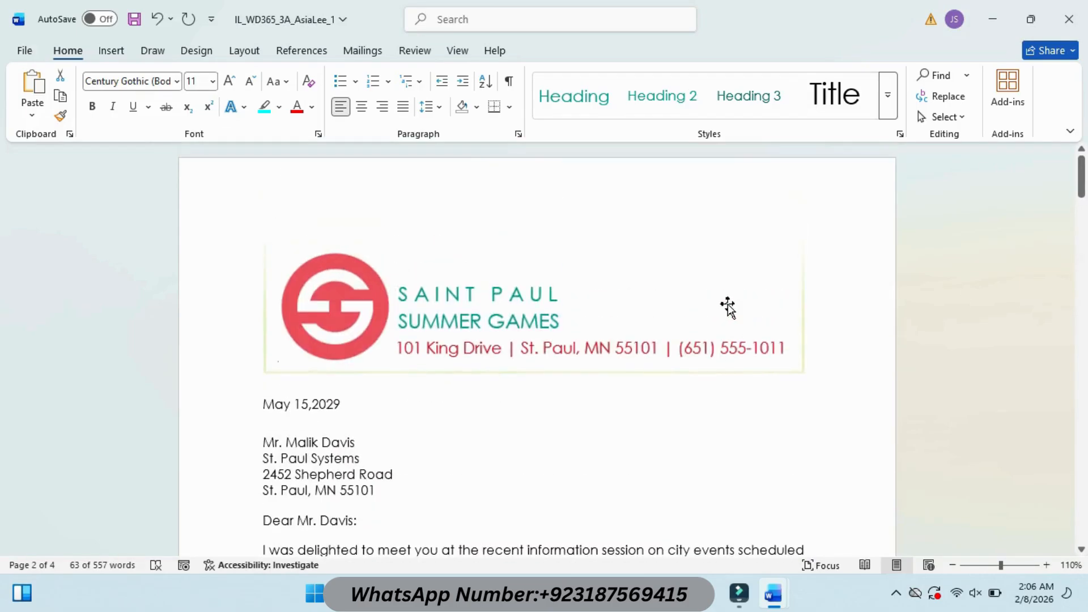
scroll(726, 306, "down", 6)
scroll(726, 307, "down", 10)
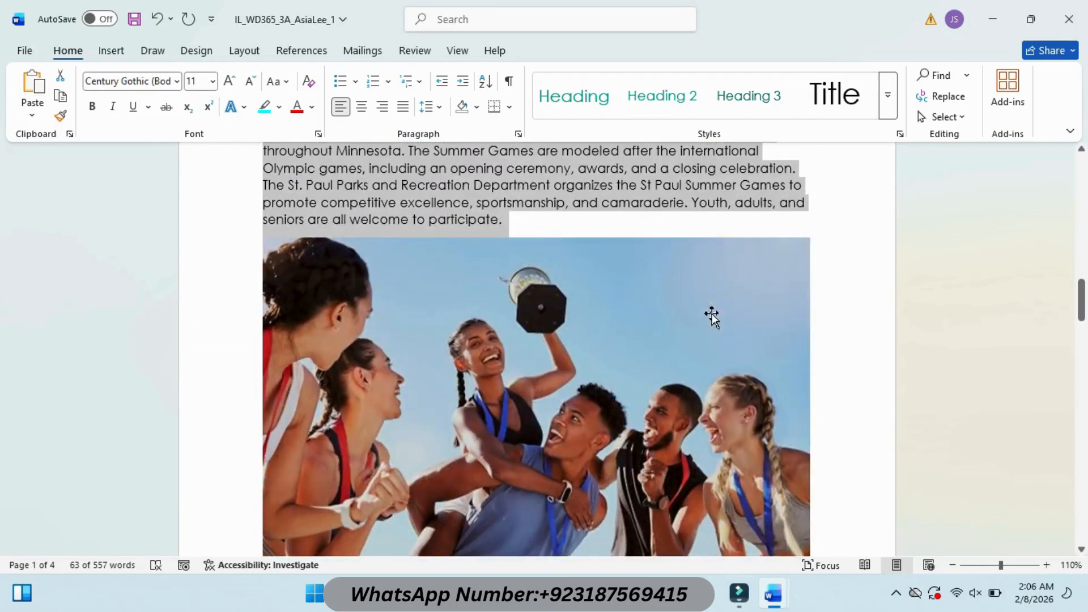
left_click(530, 380)
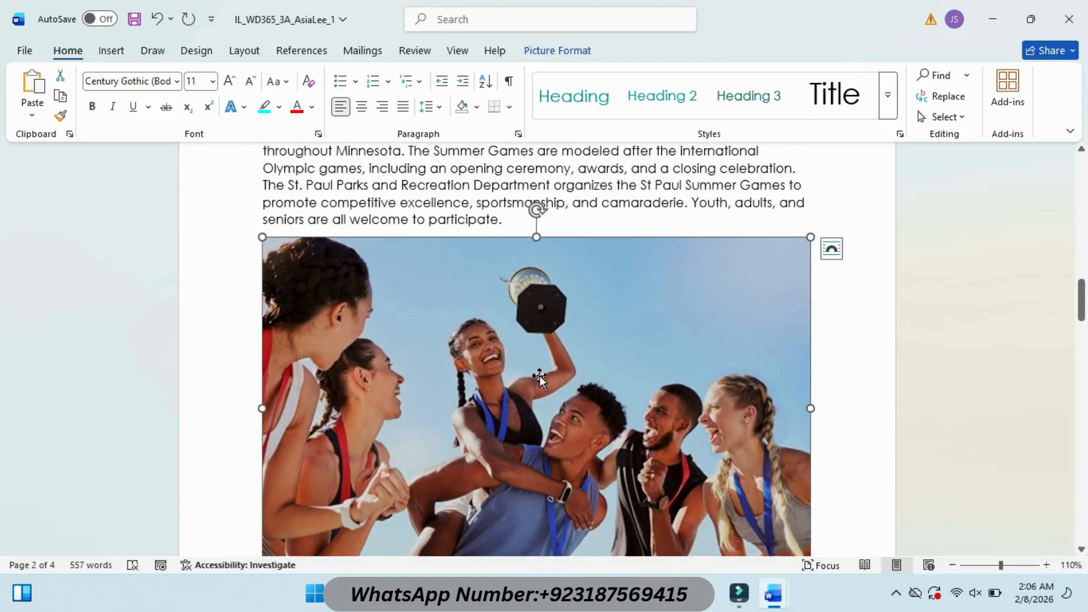
left_click(578, 51)
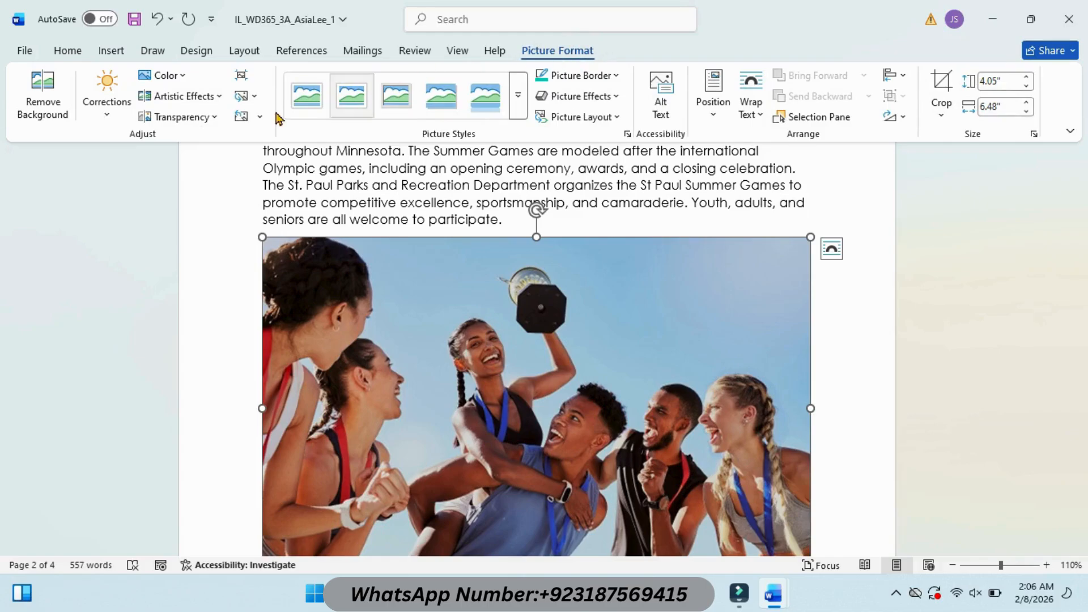
left_click(108, 116)
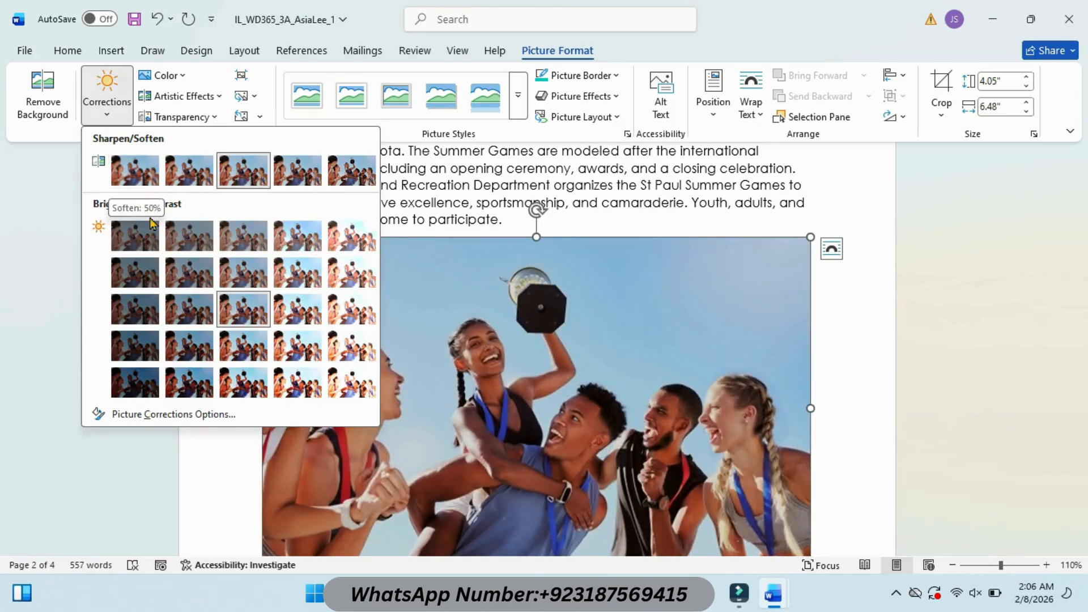
left_click(181, 237)
Return to the instructions document and highlight instruction 8b about resizing the picture to 96% in turquoise
mouse_move(773, 593)
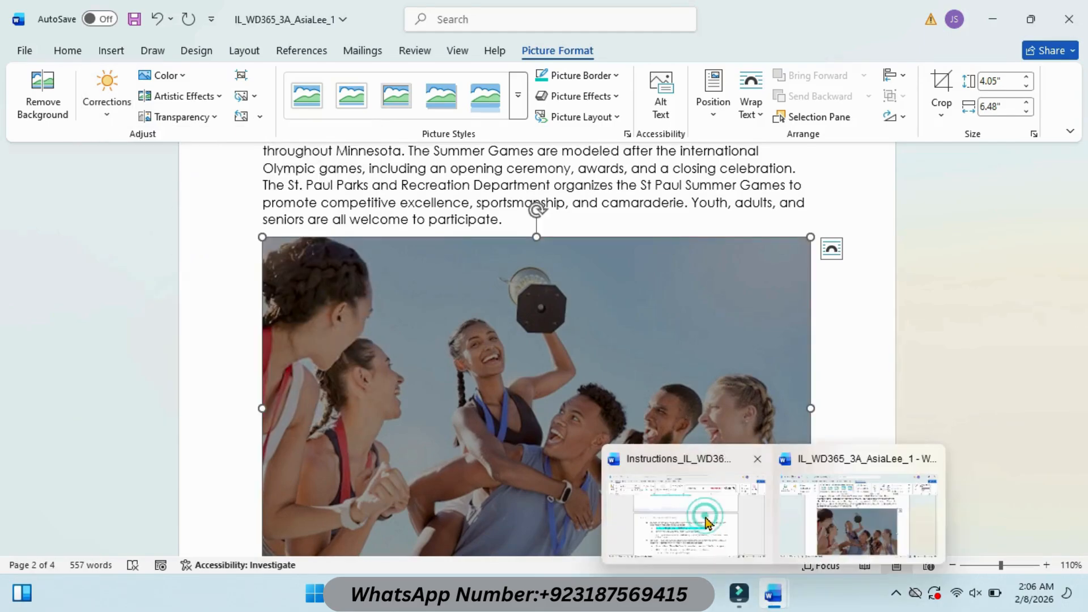
left_click(701, 512)
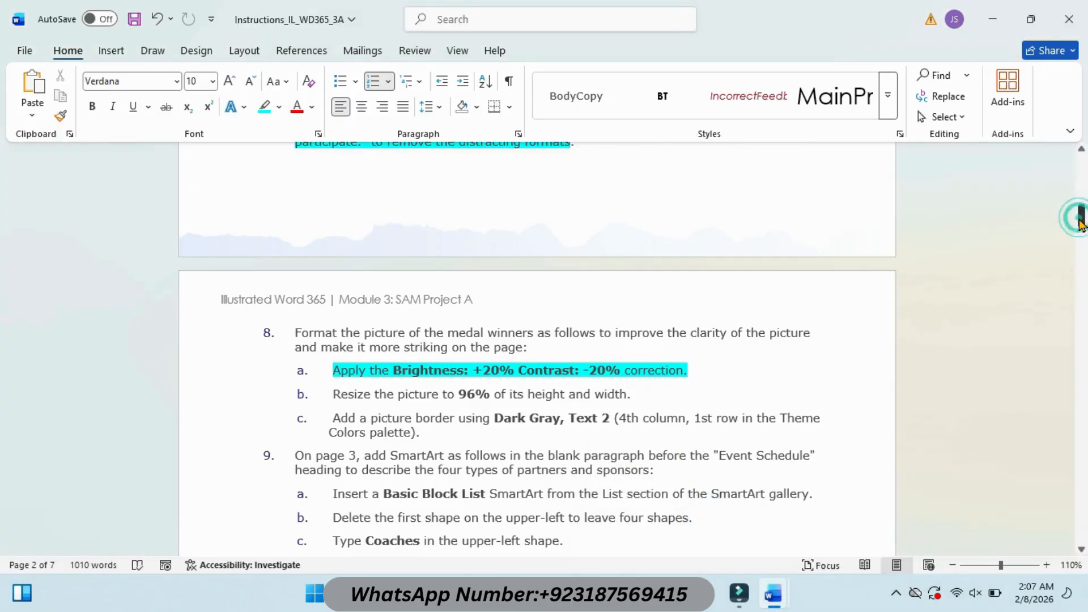
left_click_drag(1082, 217, 1082, 223)
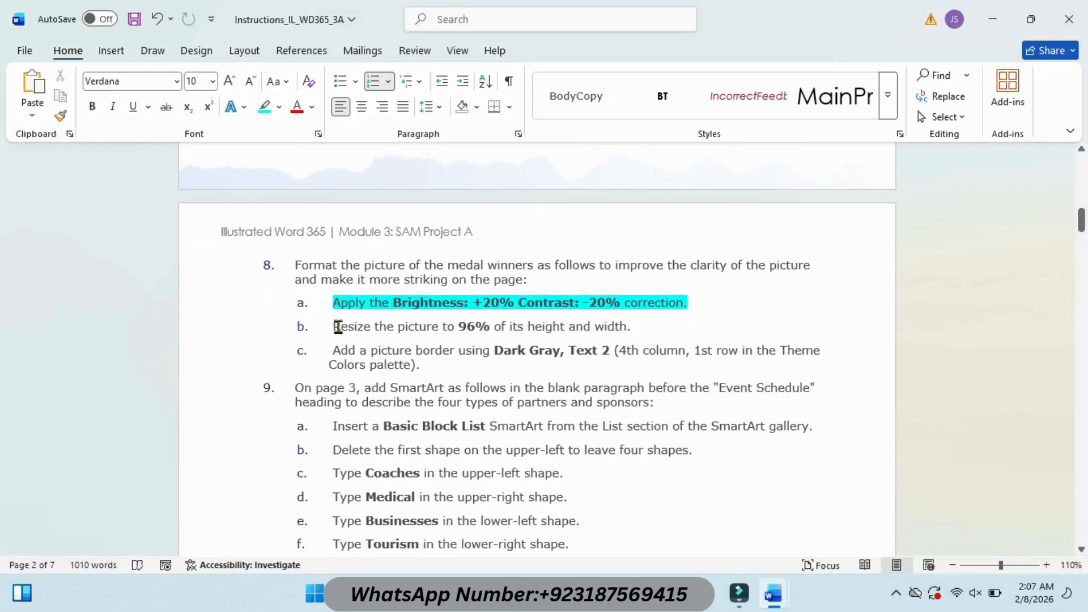
left_click_drag(338, 327, 705, 316)
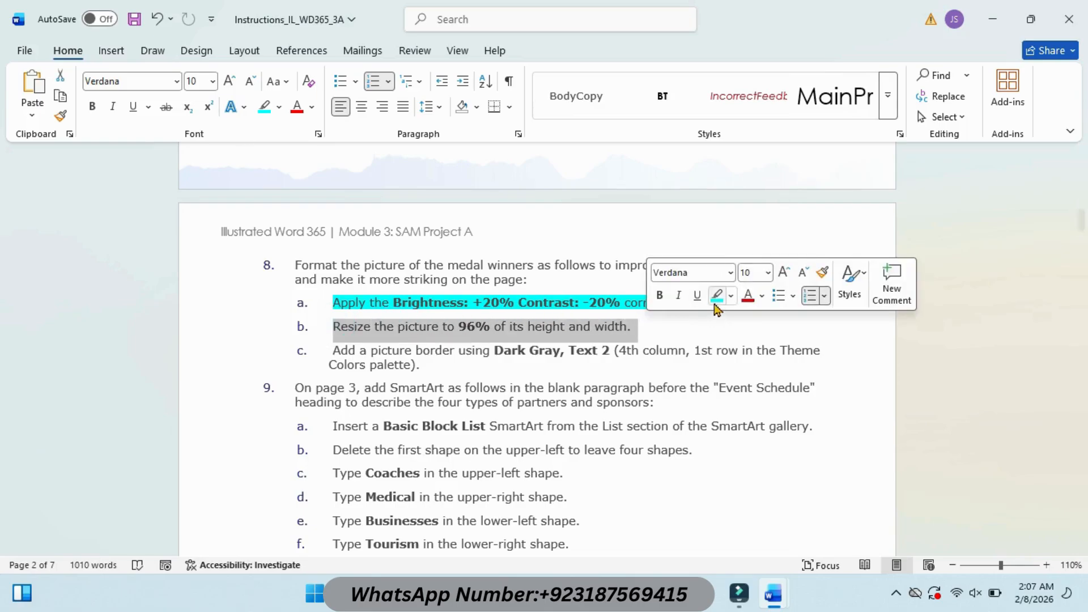
left_click(716, 296)
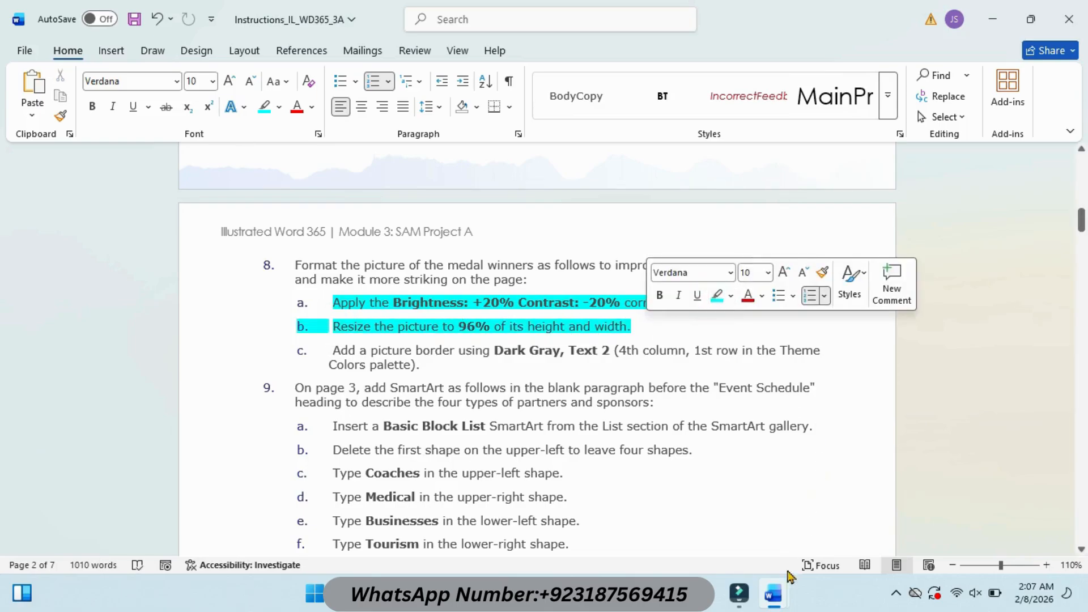
In the IL_WD365_3A project document, scale the medal winners picture to 96% of its original height and width
mouse_move(773, 594)
left_click(831, 518)
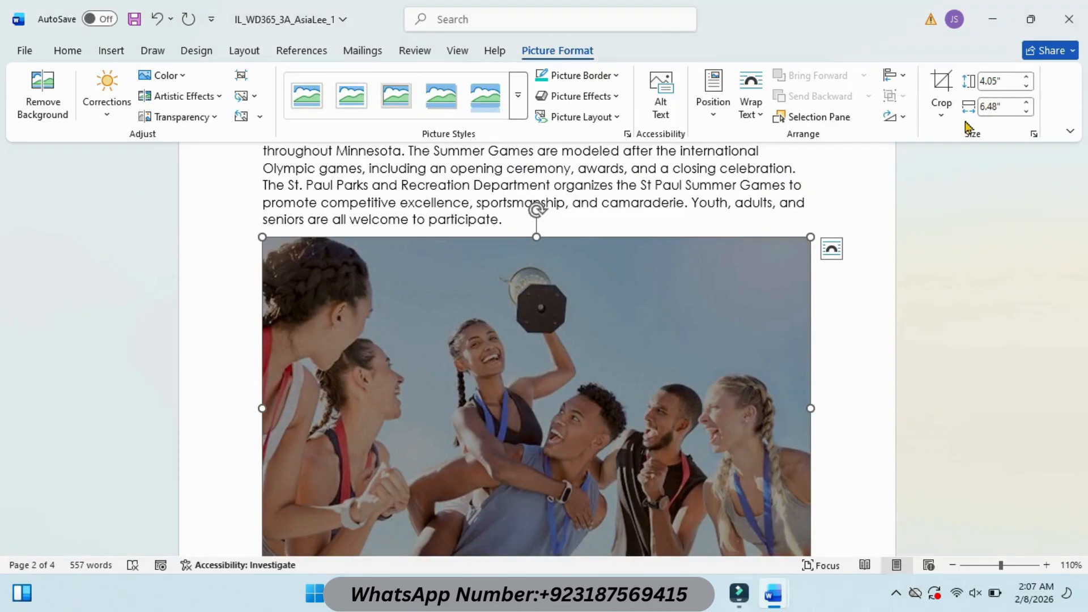
left_click(1034, 134)
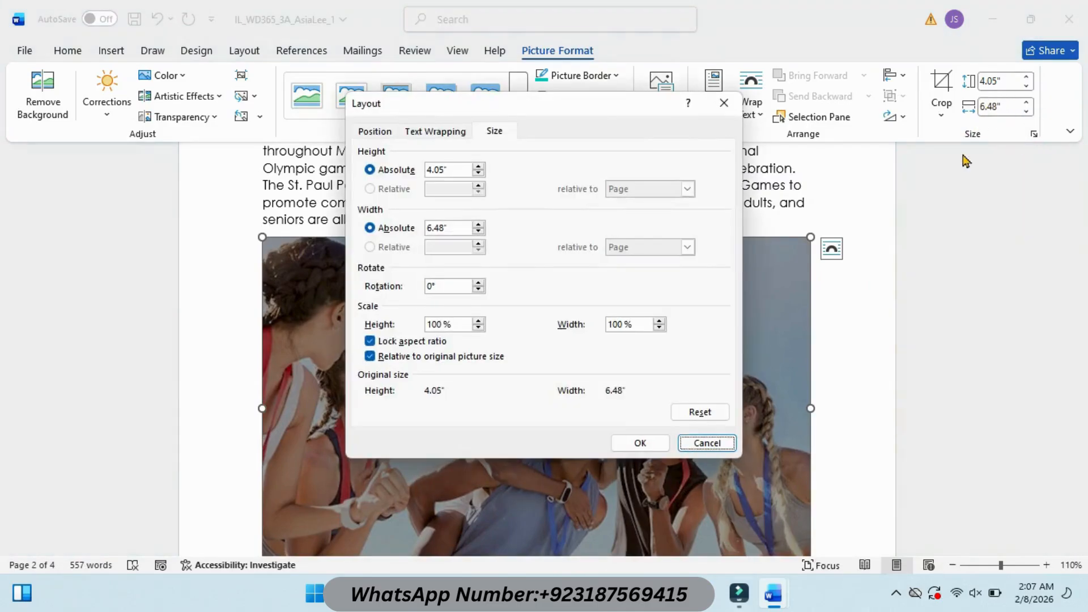
left_click(478, 327)
left_click(479, 328)
left_click(478, 328)
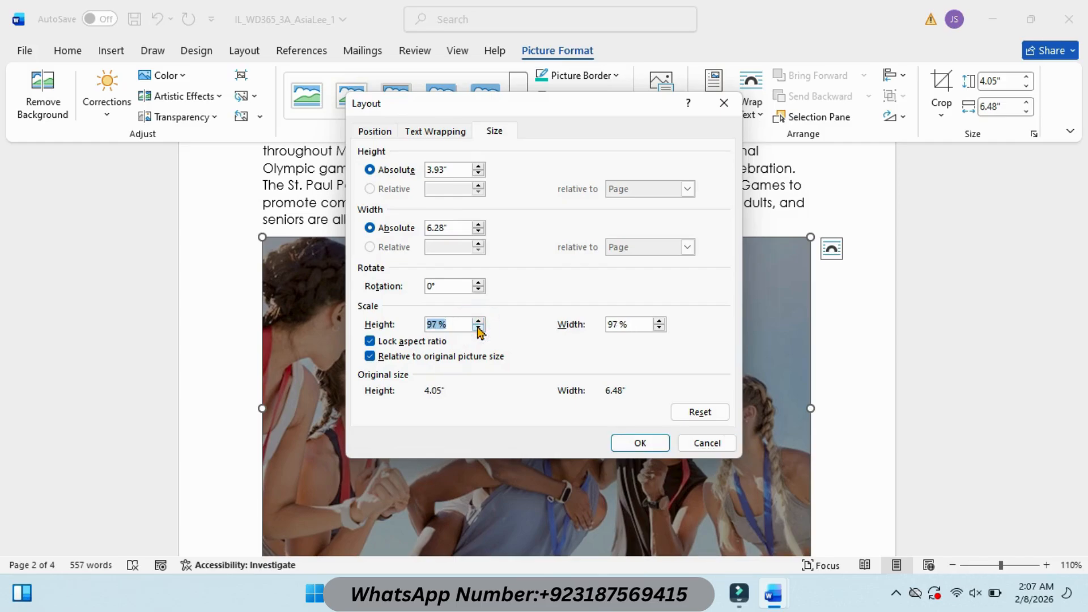
left_click(478, 327)
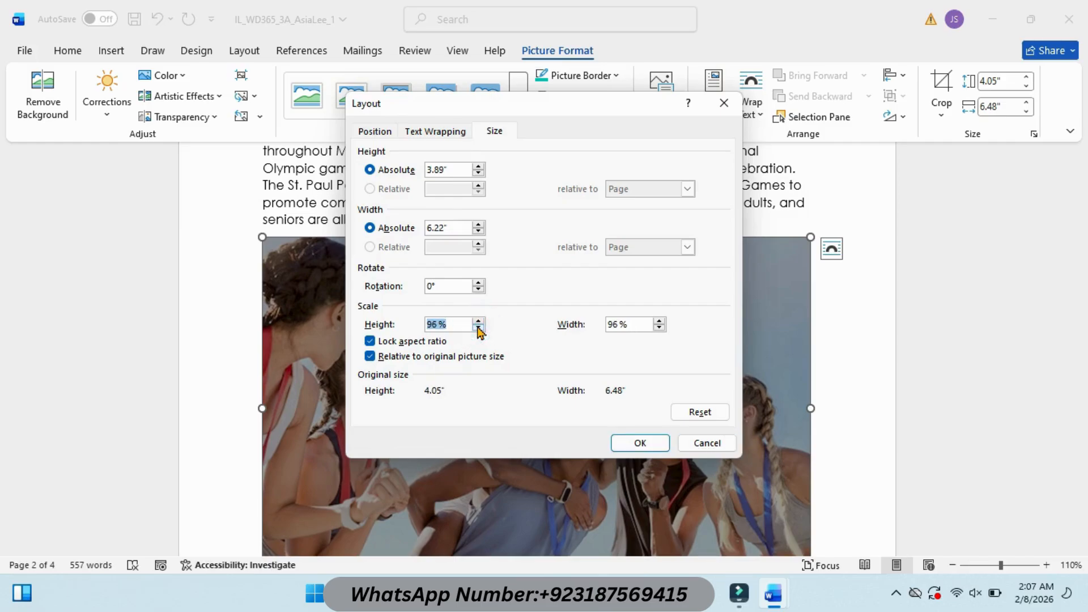
left_click(641, 444)
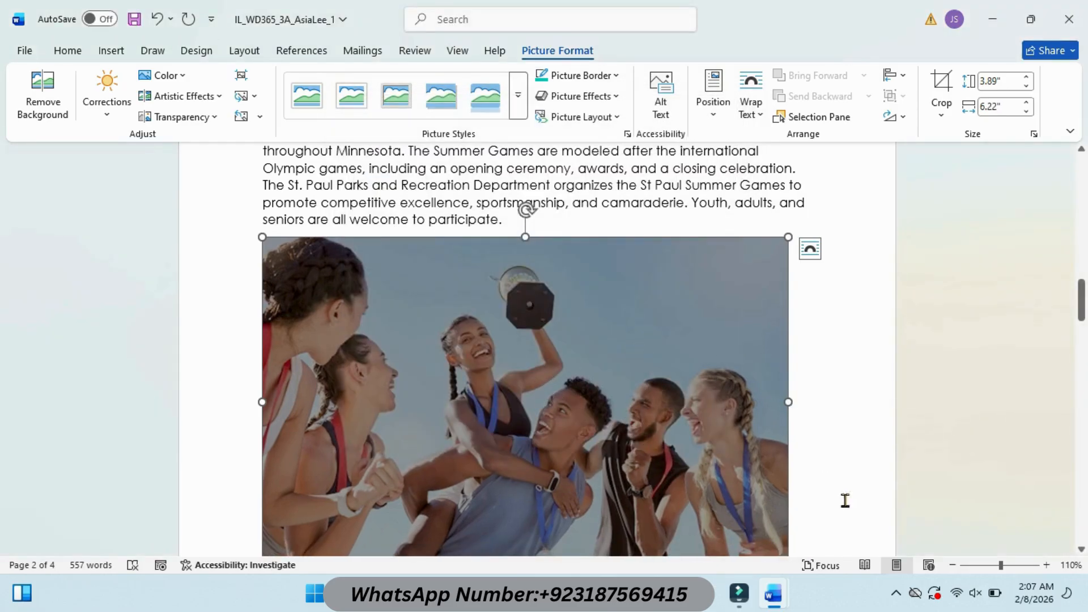
Return to the instructions document and highlight instruction 8c about the Dark Gray, Text 2 picture border in turquoise
mouse_move(774, 594)
left_click(652, 470)
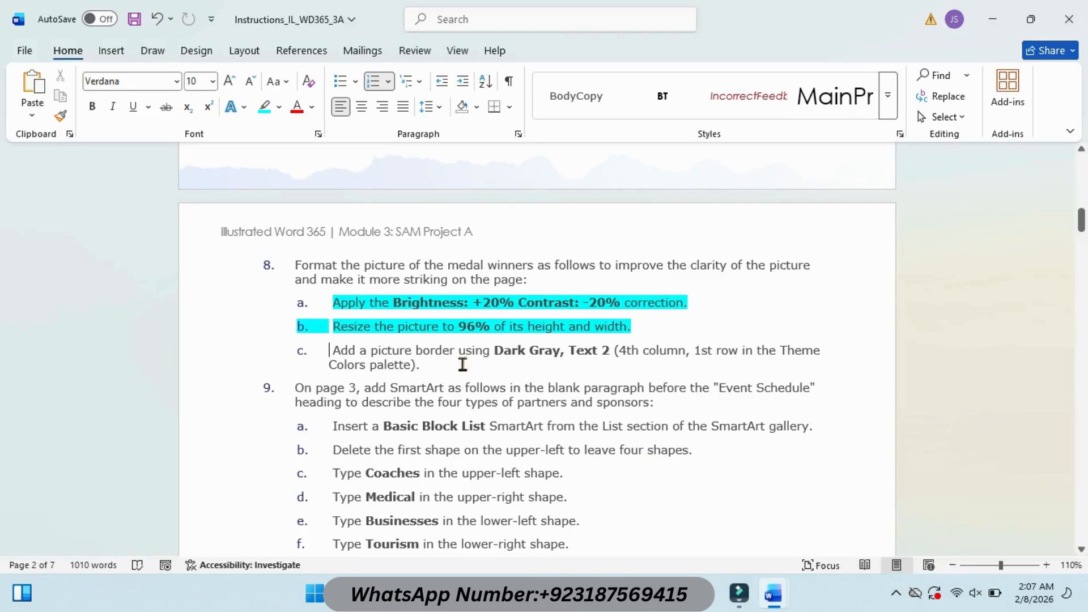
left_click_drag(333, 351, 425, 366)
left_click(492, 332)
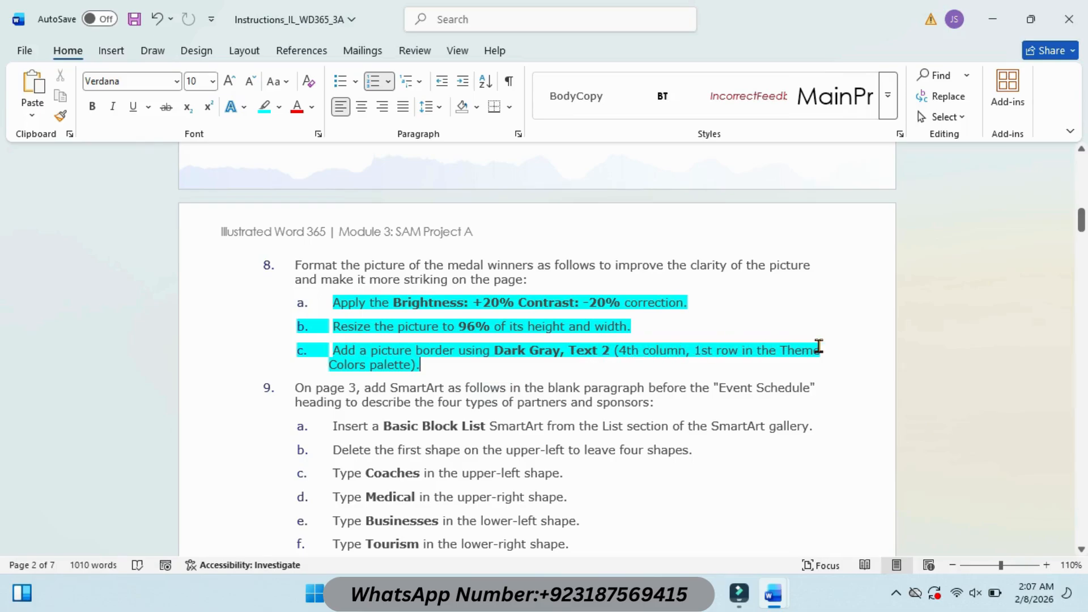
In the IL_WD365_3A project document, add a Dark Gray, Text 2 border to the medal winners picture
mouse_move(774, 594)
left_click(824, 525)
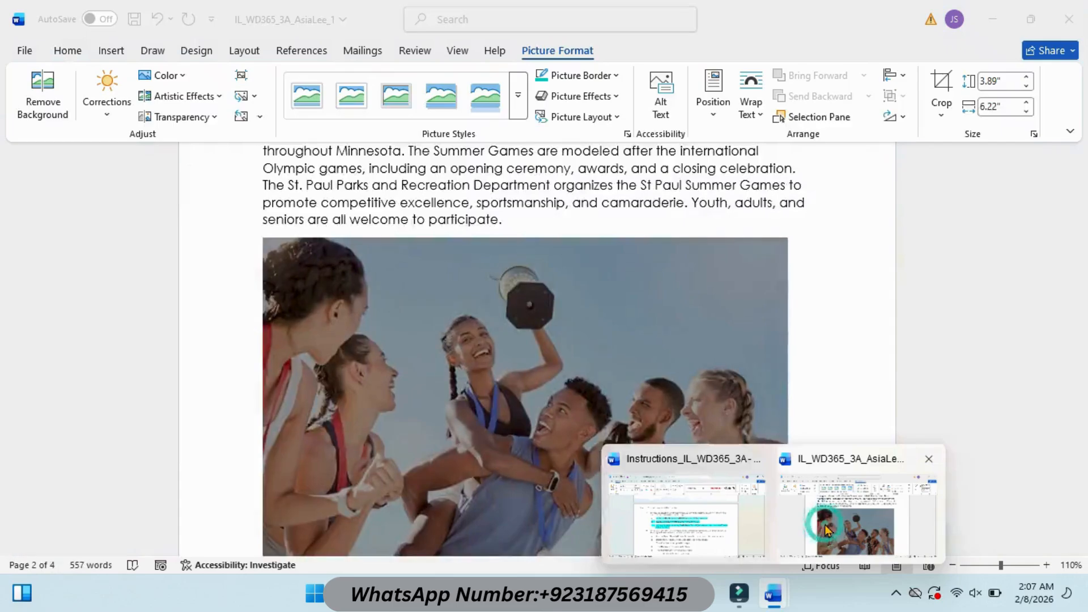
left_click(616, 76)
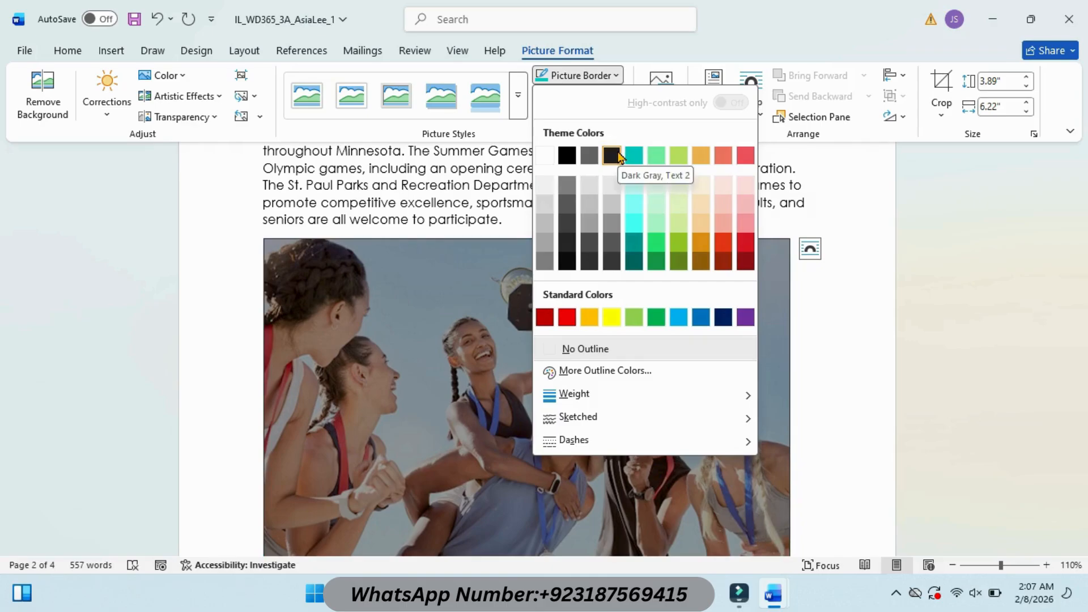
left_click(618, 157)
In the instructions document, highlight the first-page header text "Illustrated Word 365 | Module 3: SAM Project A" in turquoise
mouse_move(774, 593)
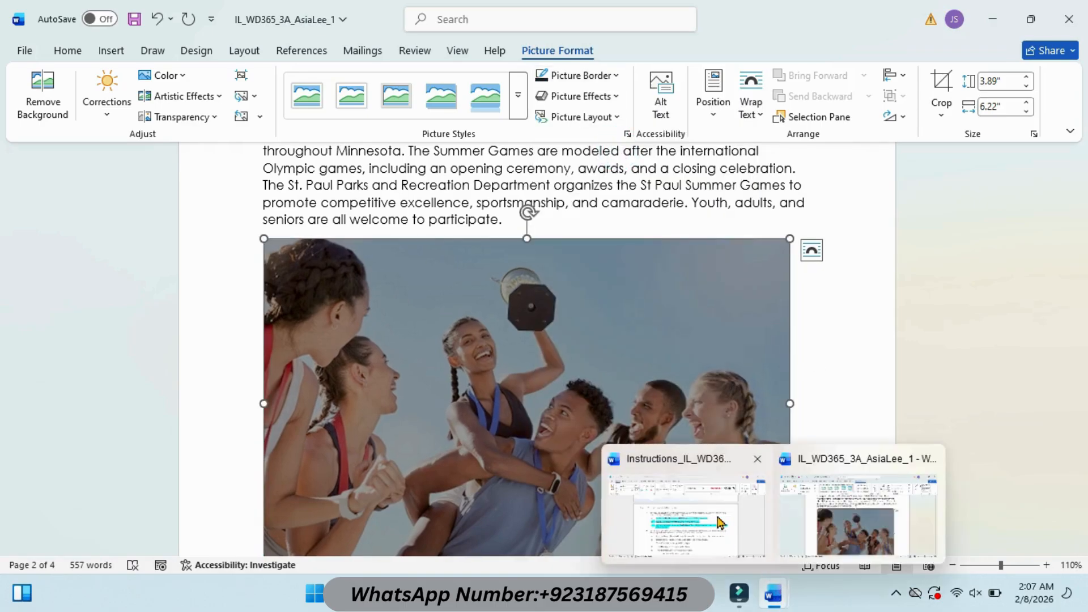
left_click(719, 521)
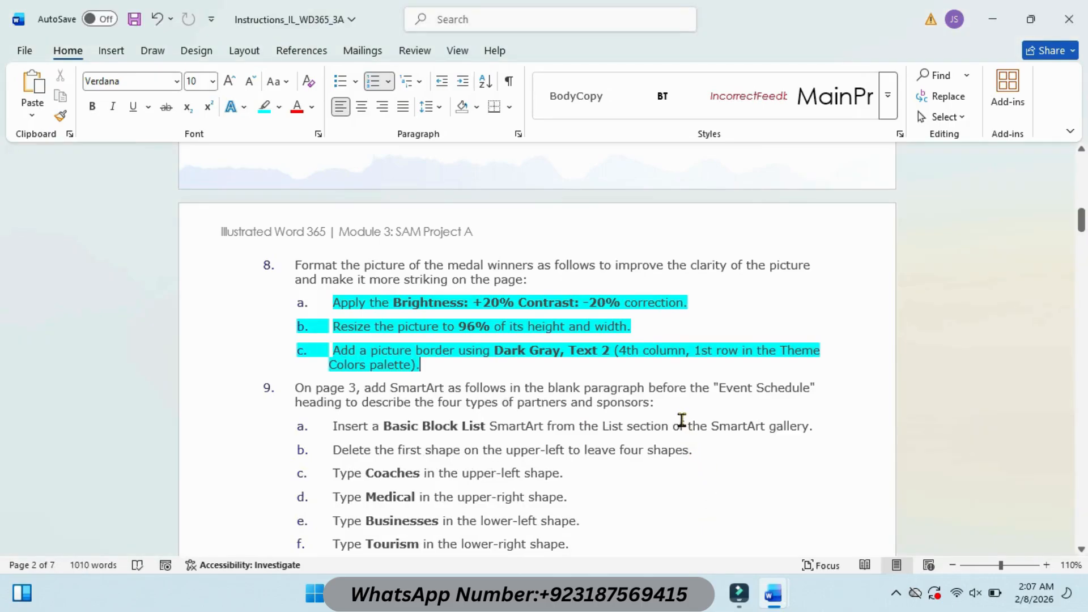
scroll(681, 420, "up", 10)
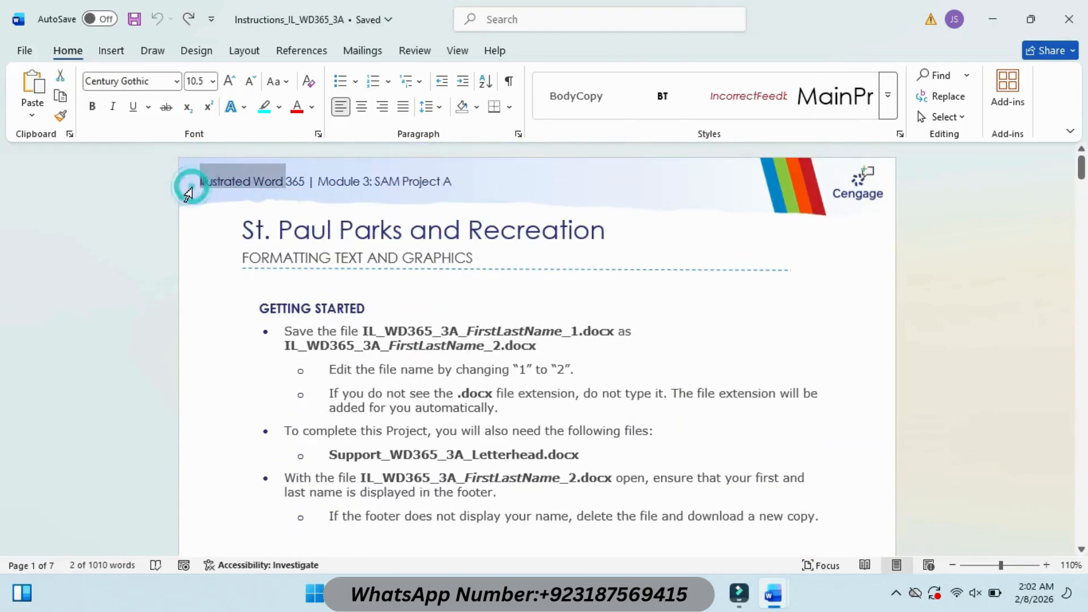
double_click(198, 186)
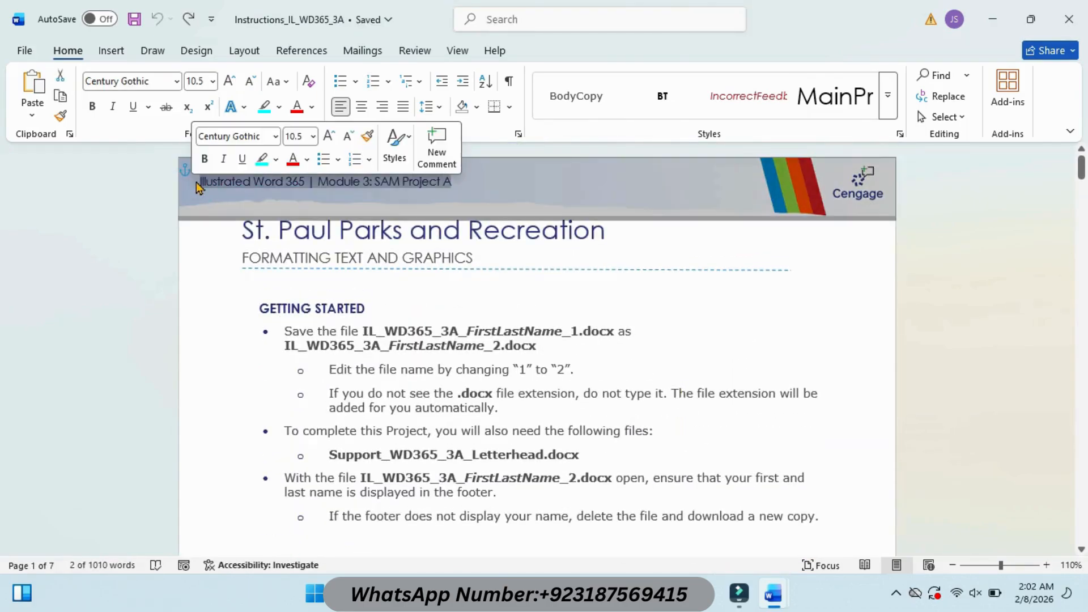
left_click(261, 159)
left_click(380, 193)
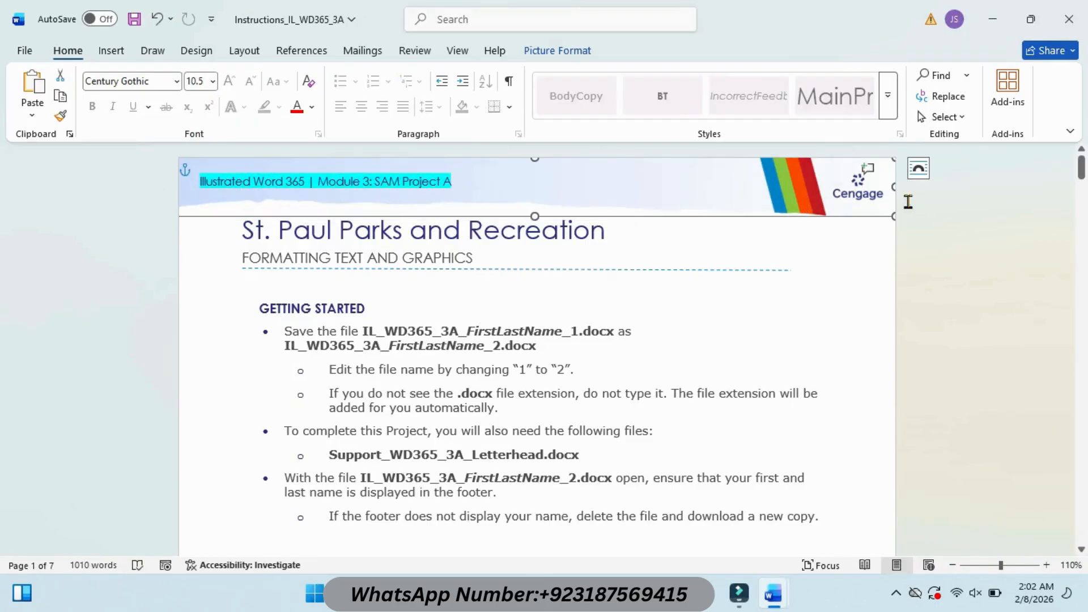
Highlight instruction 1's sentence about inserting the missing letterhead picture and the first line of instruction 1a in turquoise
left_click_drag(1081, 171, 1083, 196)
left_click_drag(295, 239, 705, 243)
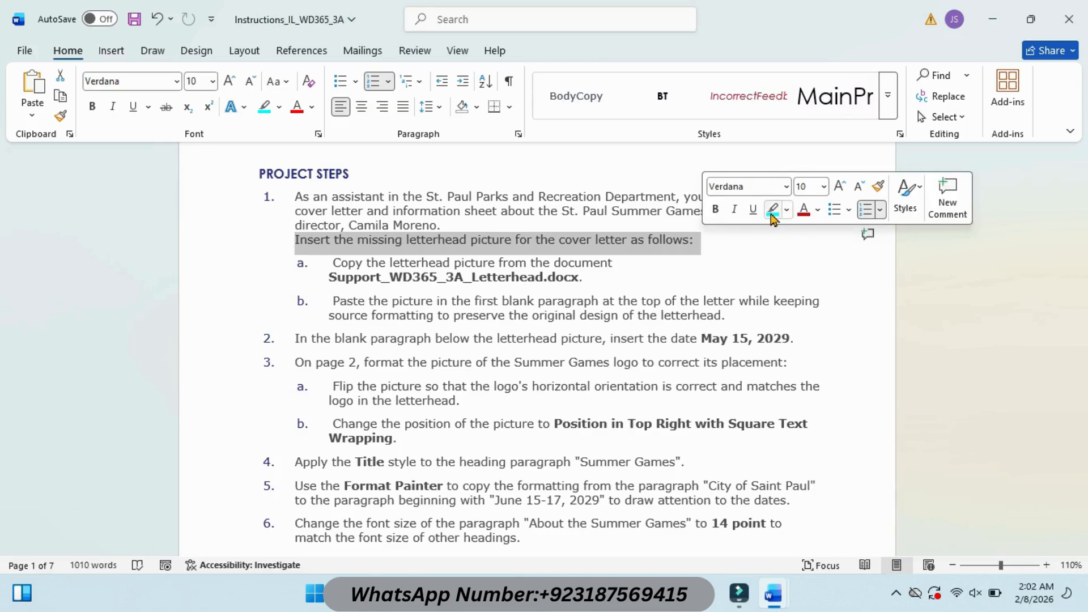
left_click(772, 209)
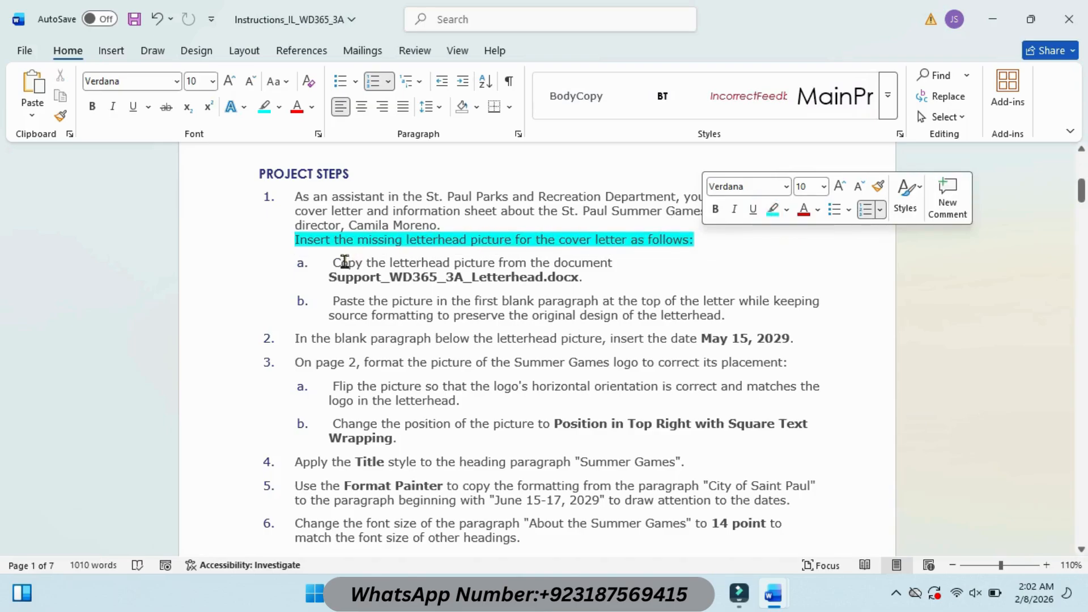
left_click_drag(337, 262, 612, 263)
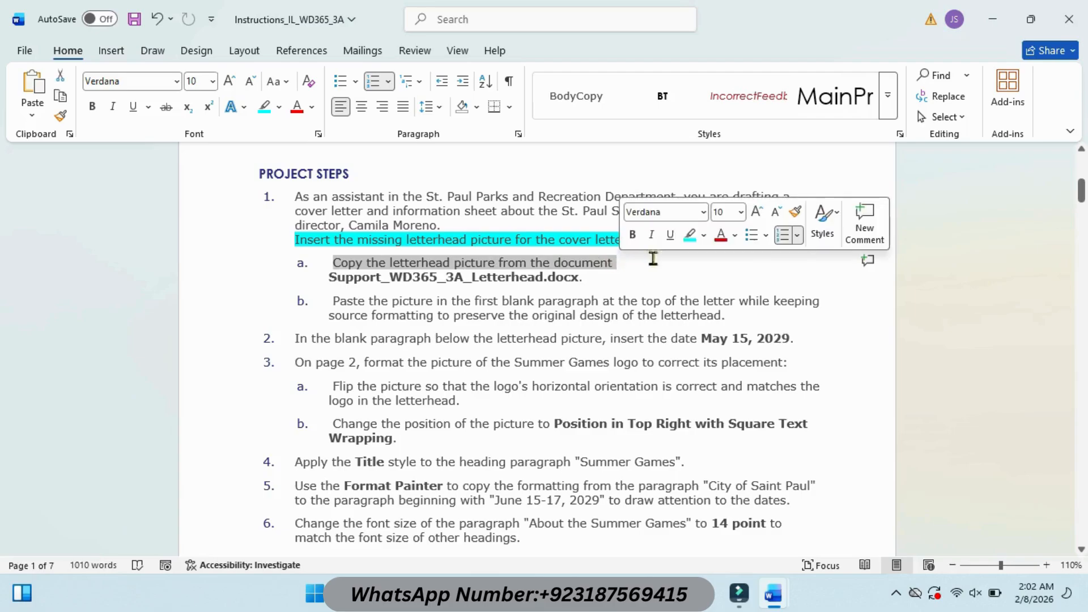
left_click(690, 235)
Glance at the project document's letter page, then copy the file name Support_WD365_3A_Letterhead from instruction 1a in the instructions document
mouse_move(772, 592)
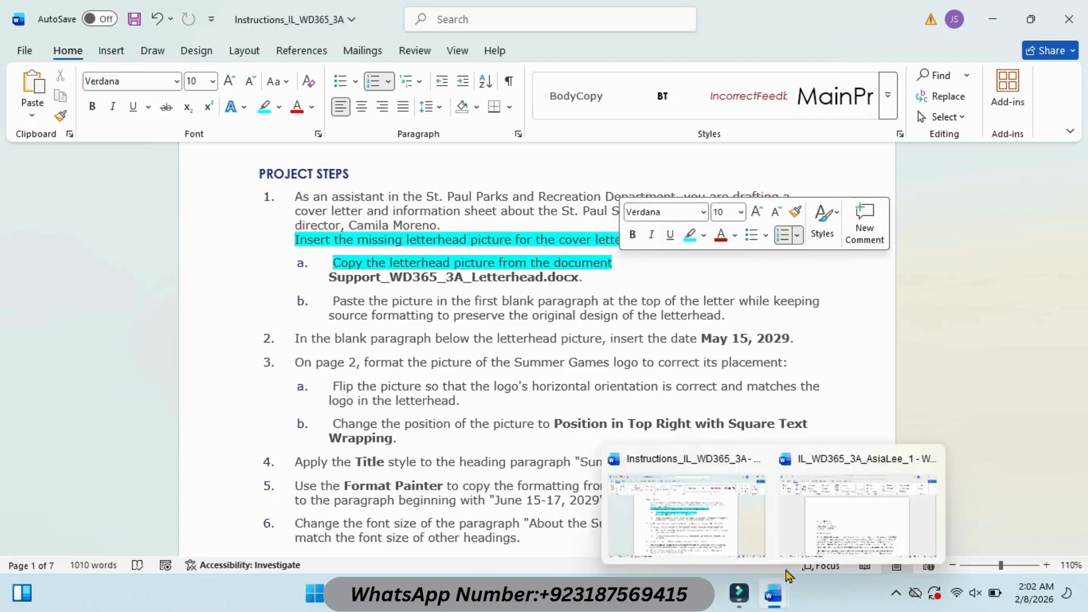
left_click(857, 500)
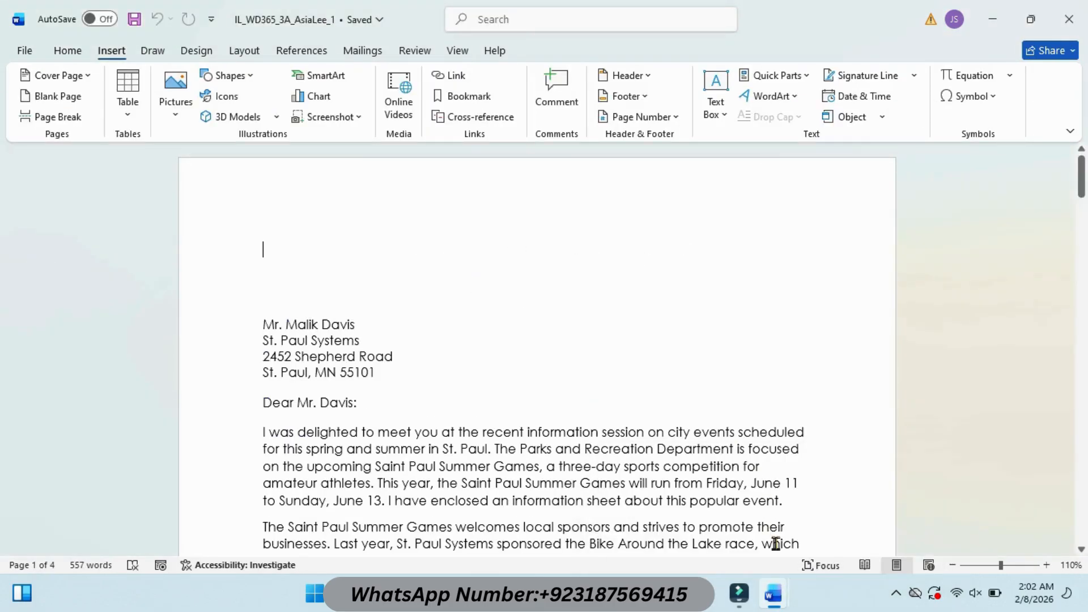
left_click(729, 518)
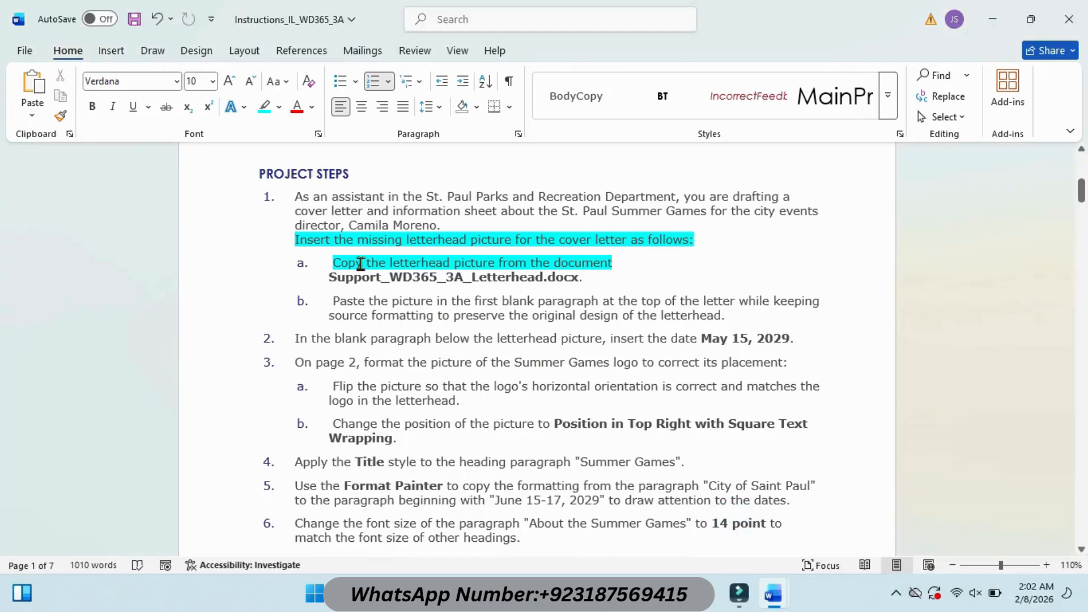
left_click_drag(330, 278, 512, 282)
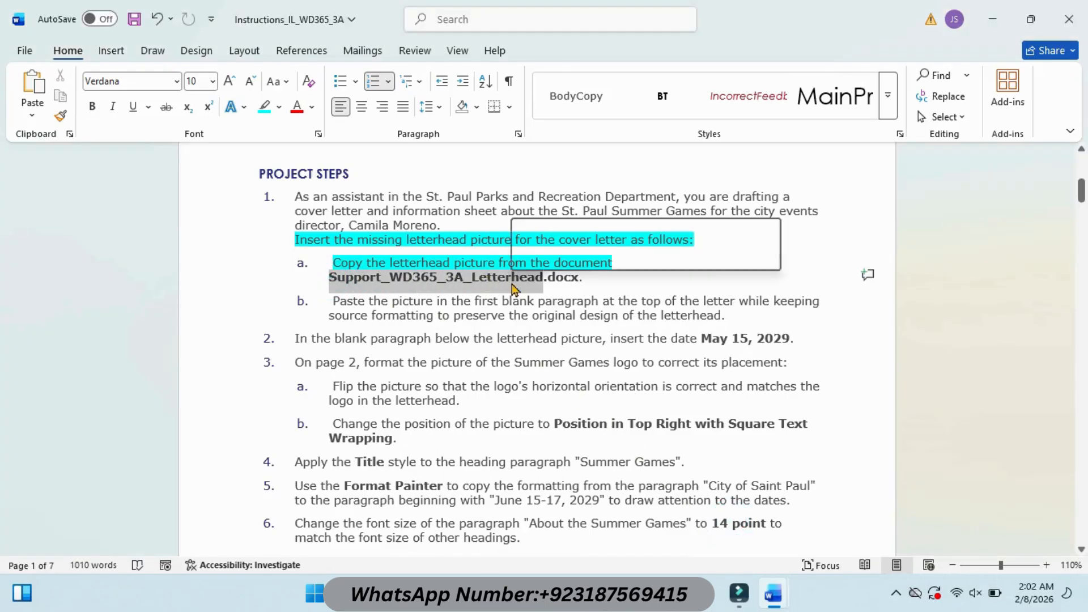
right_click(513, 283)
left_click(552, 275)
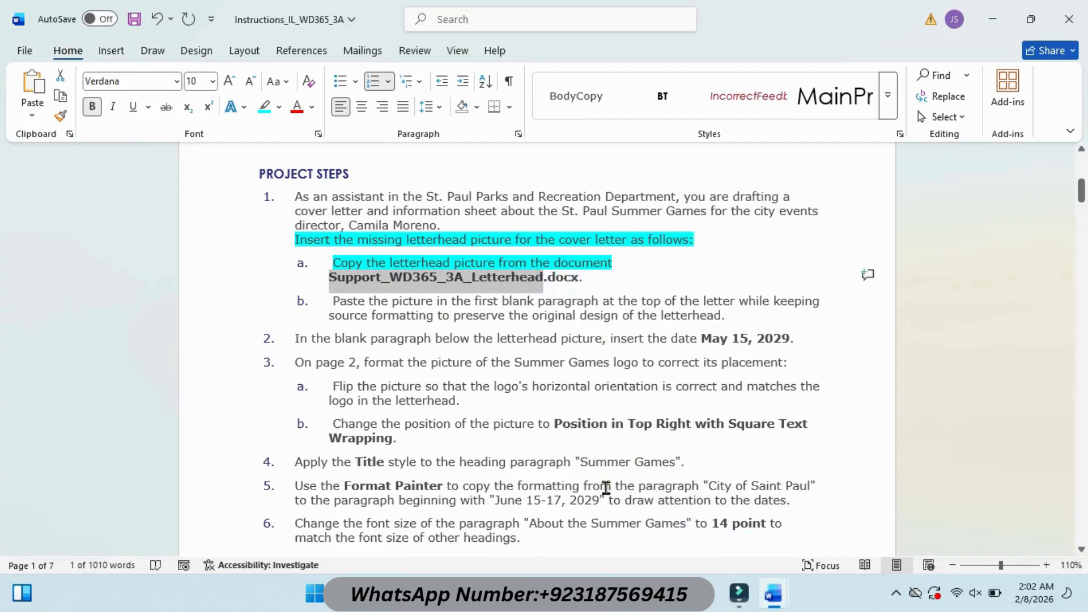
In File Explorer, search the illusted word new folder for Support_WD365_3A_Letterhead and open the document of exactly that name
mouse_move(598, 592)
left_click(602, 513)
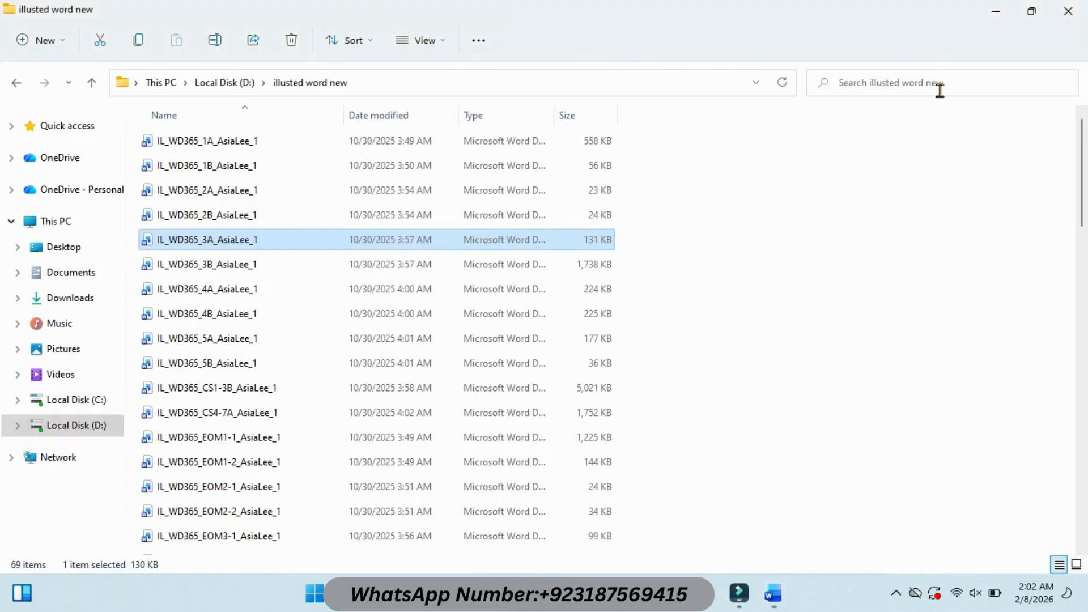
left_click(932, 78)
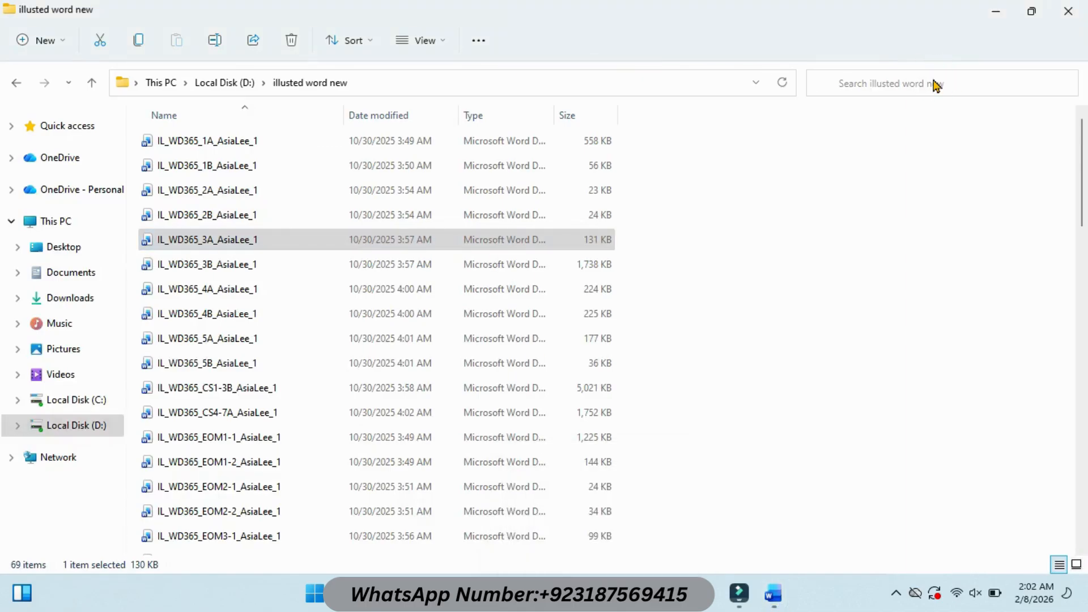
key("ctrl+v")
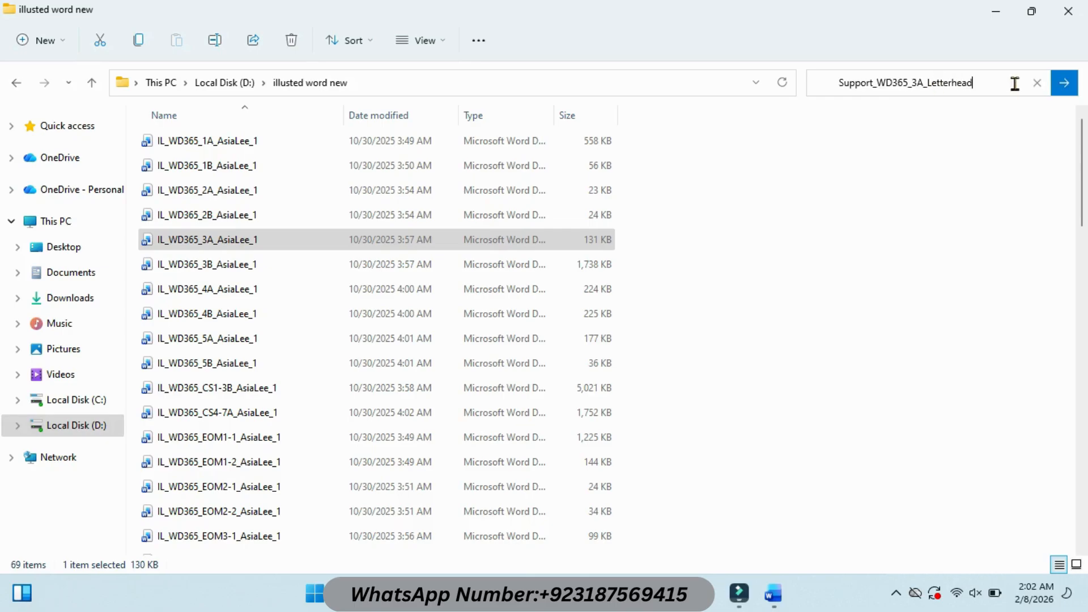
left_click(1064, 84)
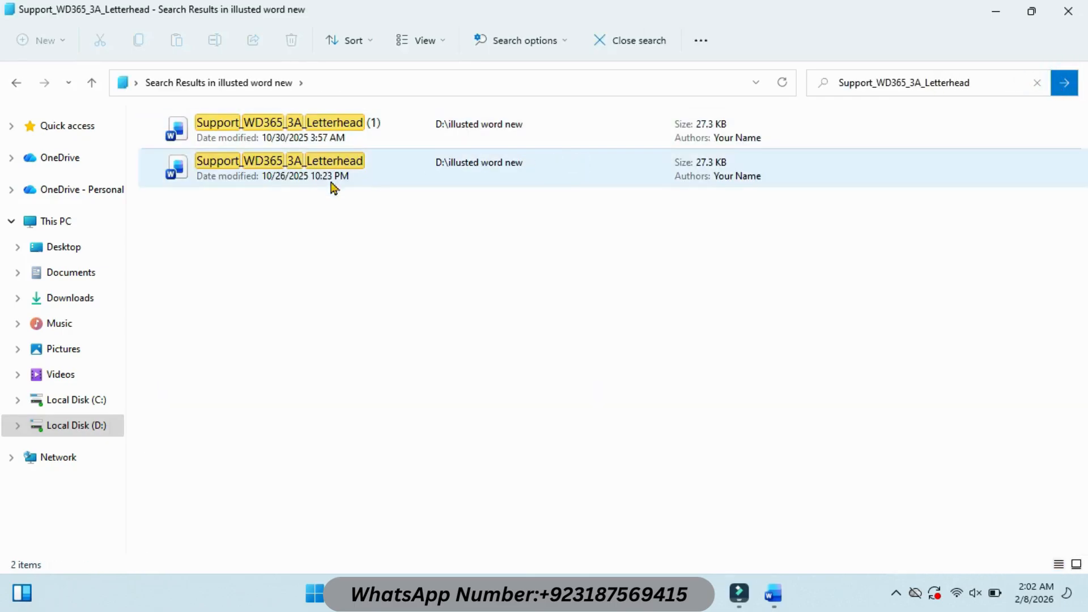
double_click(328, 168)
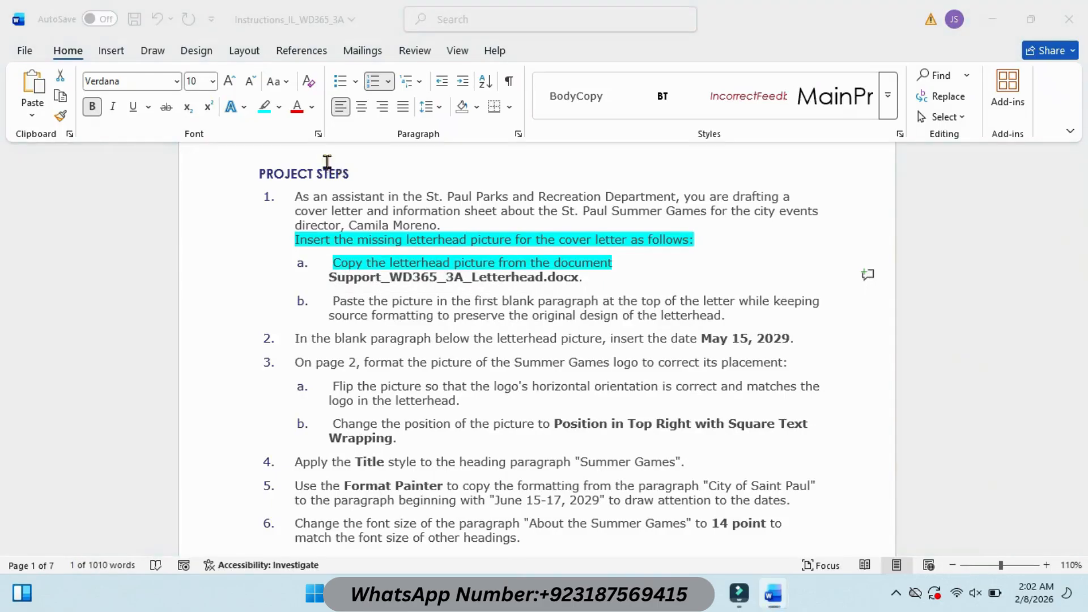
Copy the Saint Paul Summer Games letterhead picture and close the support document
left_click(581, 321)
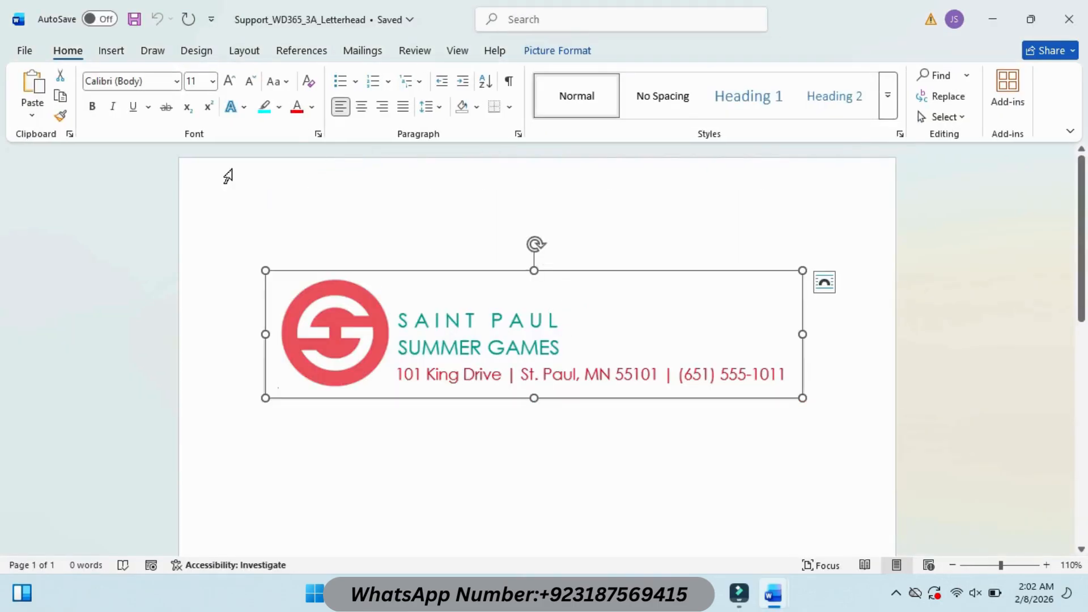
left_click(60, 96)
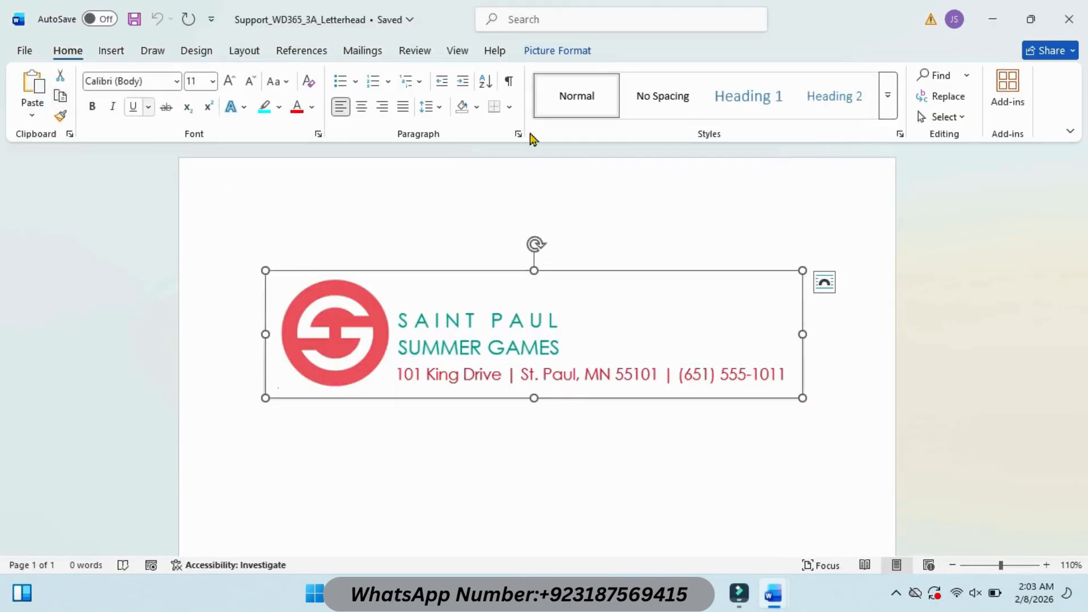
left_click(1069, 19)
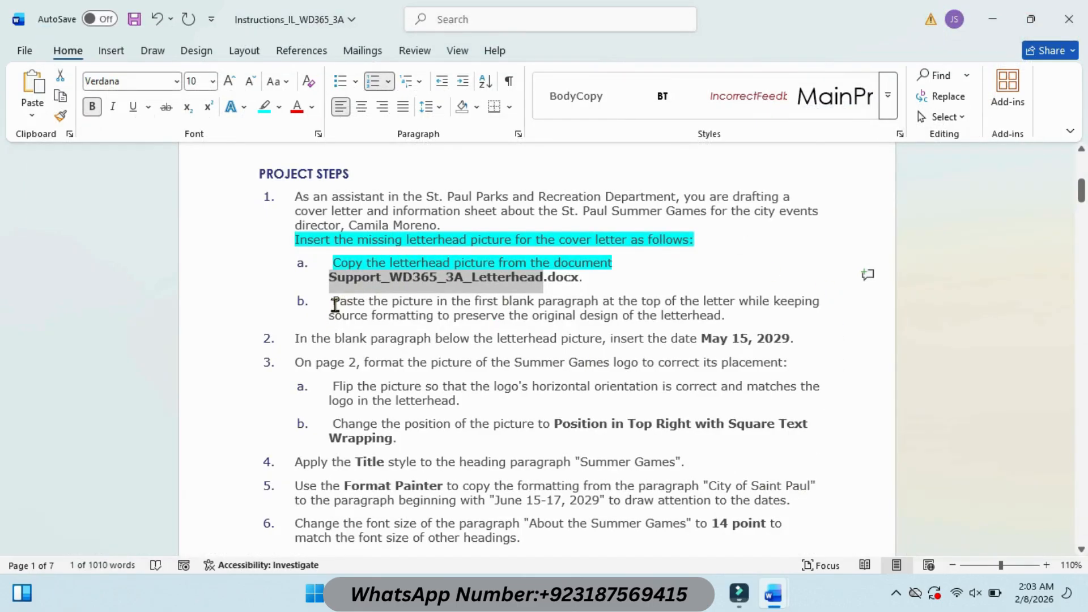
In the instructions document, highlight instruction 1b about pasting the letterhead picture in turquoise
left_click_drag(335, 304, 736, 313)
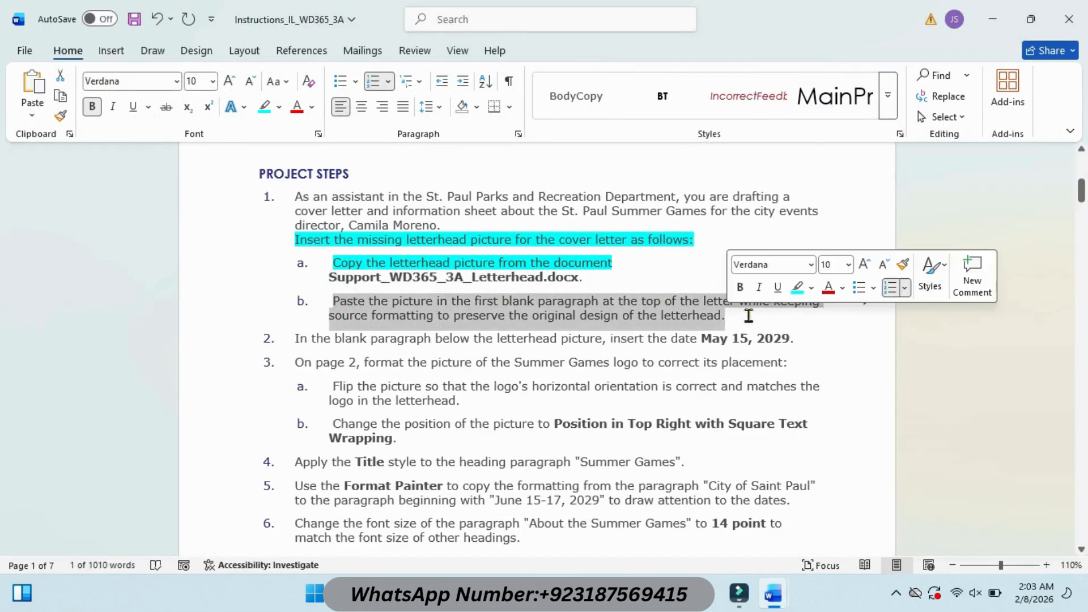
left_click(799, 290)
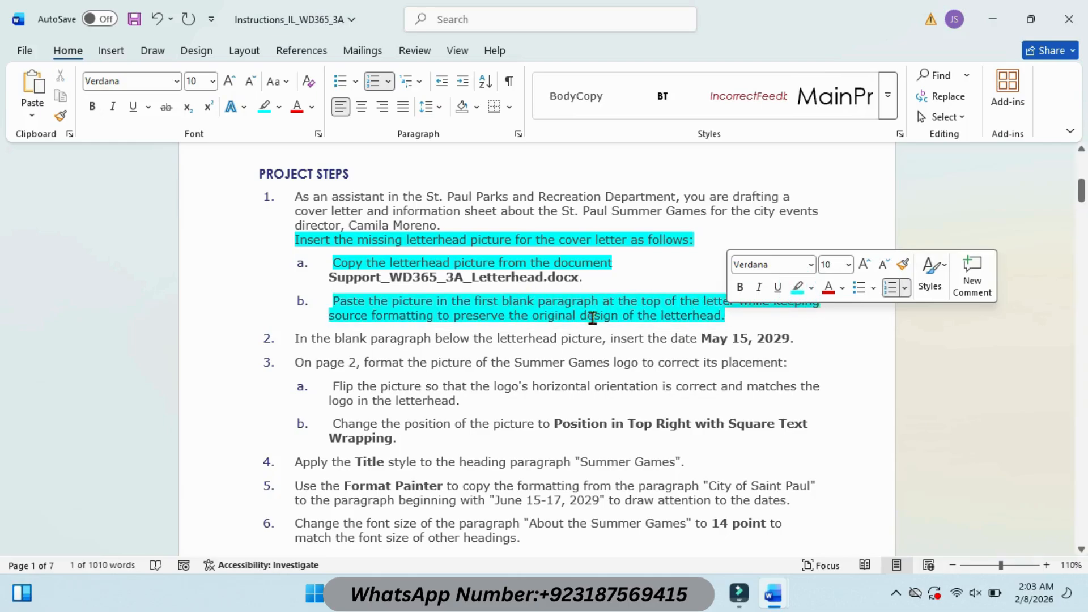
Switch to the IL_WD365_3A project document and paste the letterhead picture into the first blank paragraph above the recipient's address
mouse_move(774, 594)
left_click(837, 505)
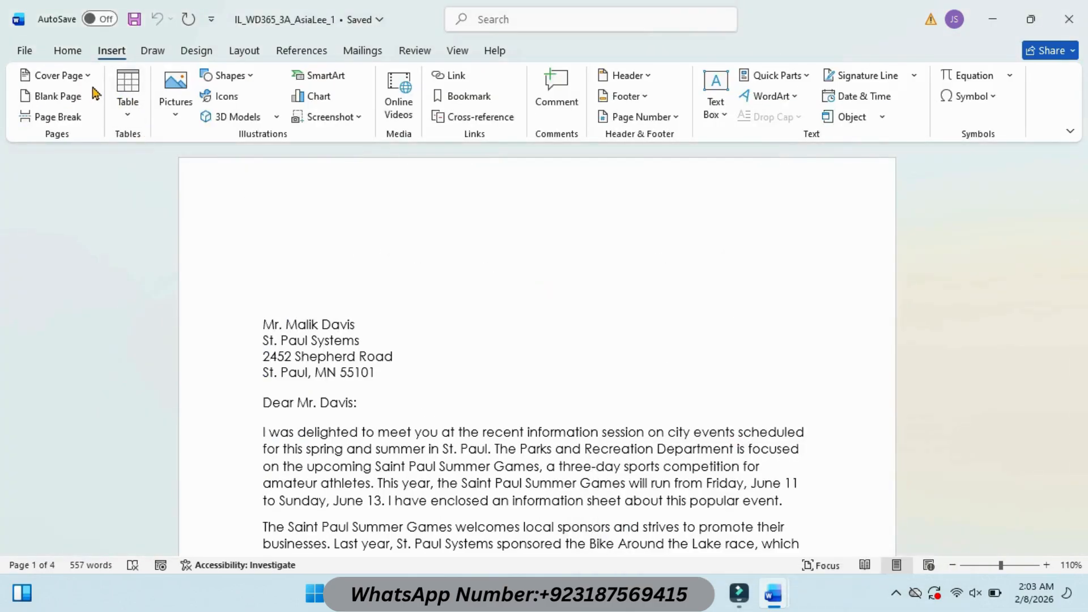
left_click(77, 52)
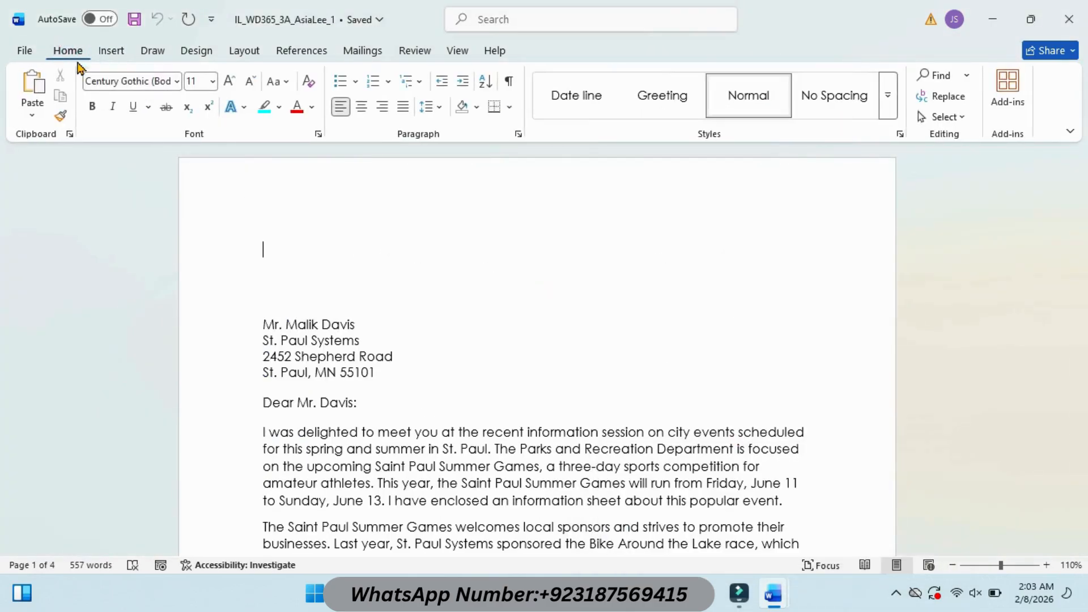
left_click(32, 85)
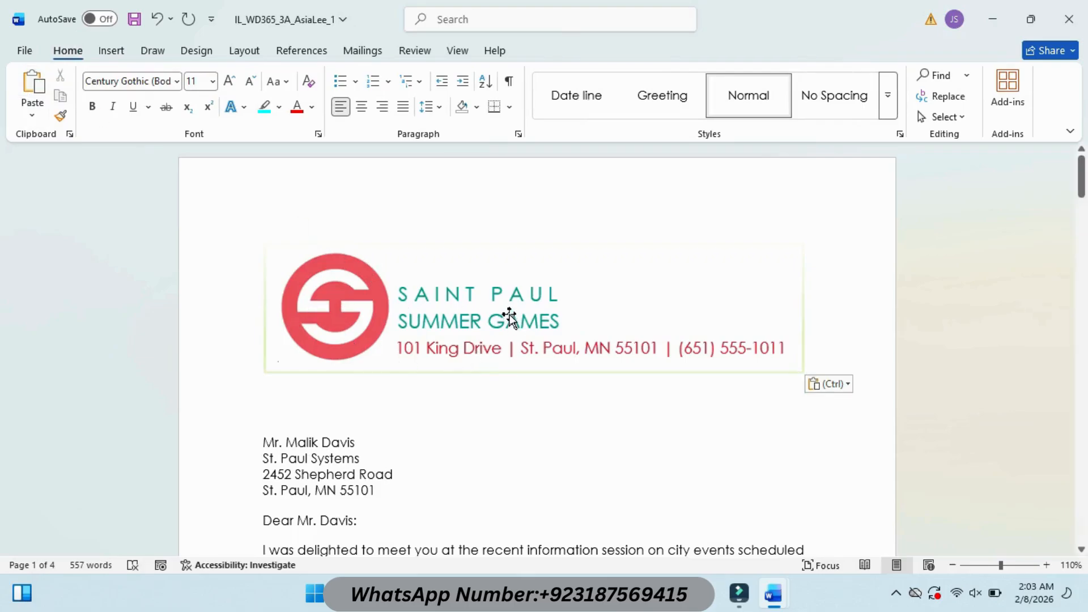
Return to the instructions document and highlight instruction 2 about inserting the date May 15, 2029 in turquoise
mouse_move(774, 593)
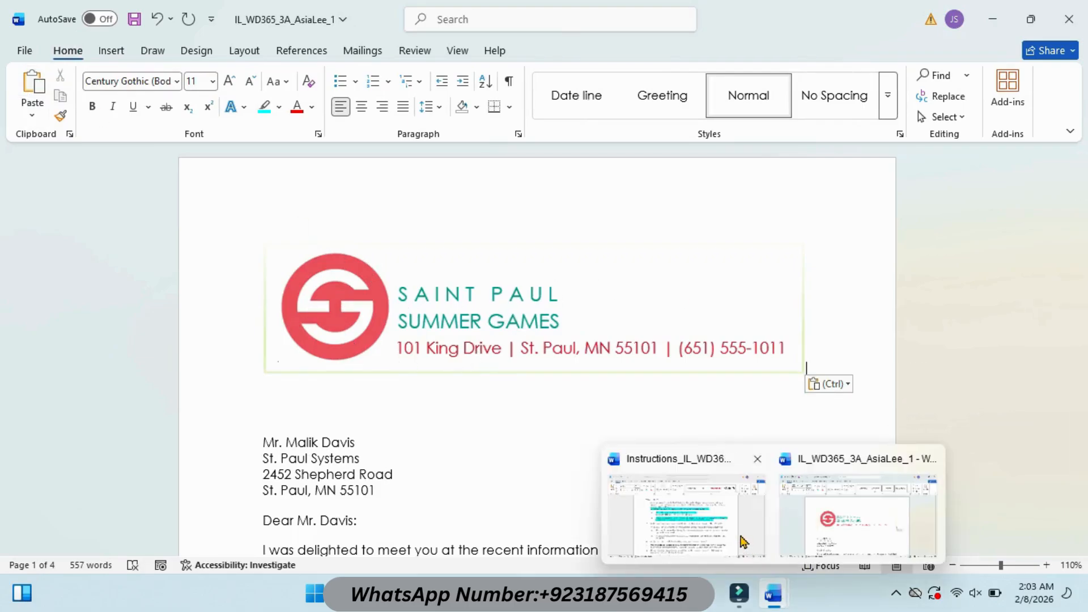
left_click(743, 541)
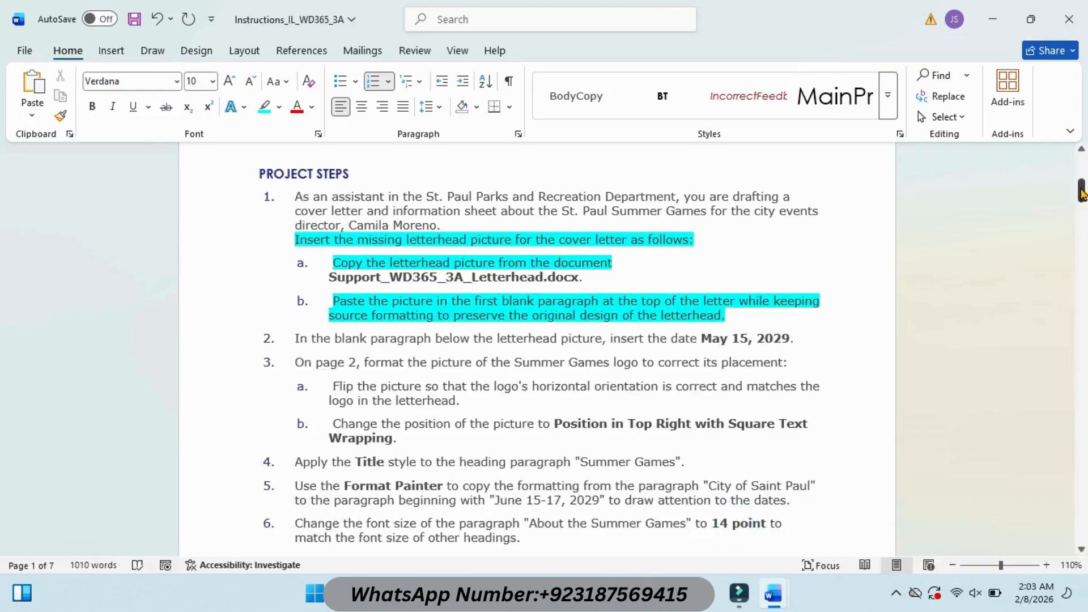
left_click_drag(1081, 189, 1081, 193)
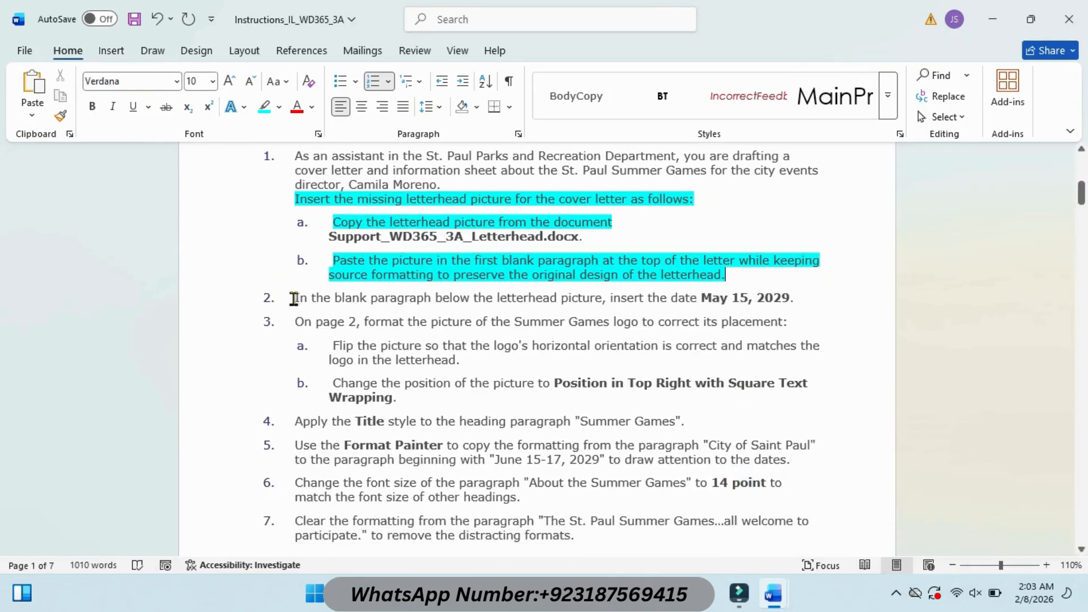
left_click_drag(294, 299, 849, 292)
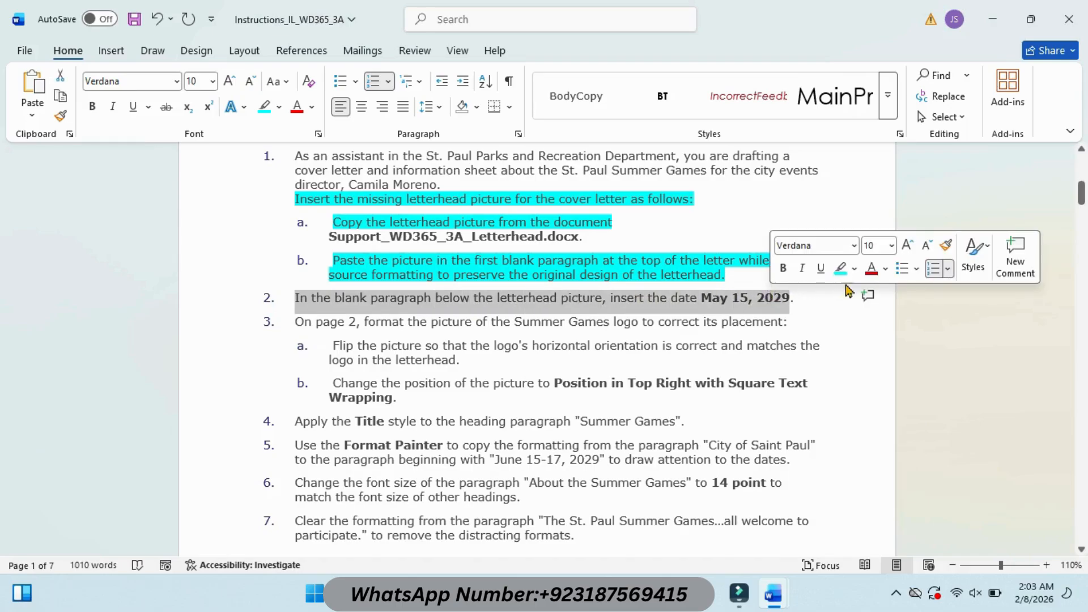
left_click(840, 268)
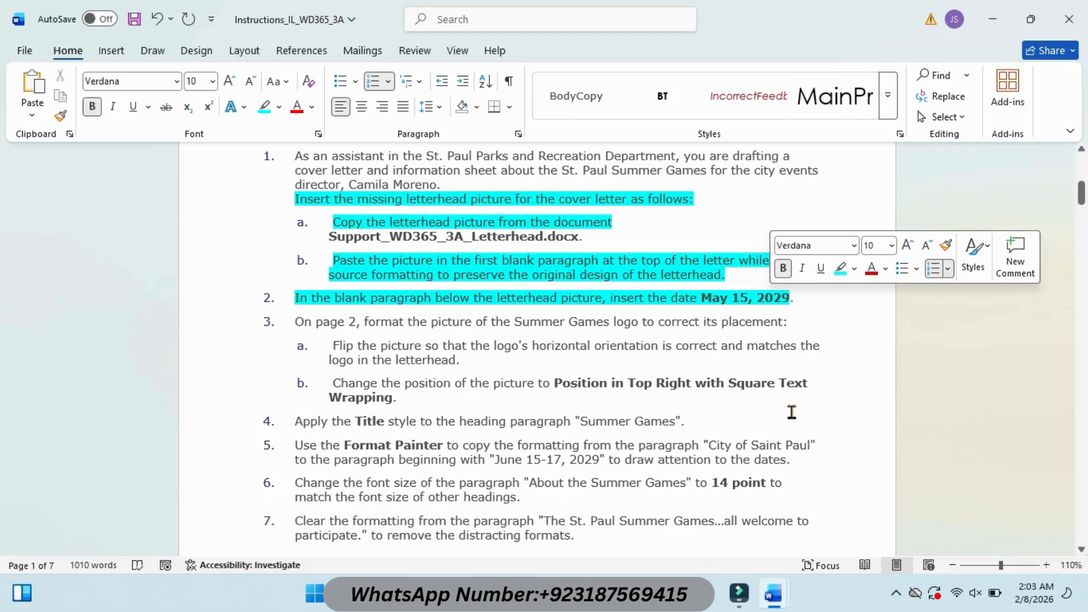
In the project document, enter the date "May 15,2029" in the blank paragraph below the letterhead picture
mouse_move(778, 602)
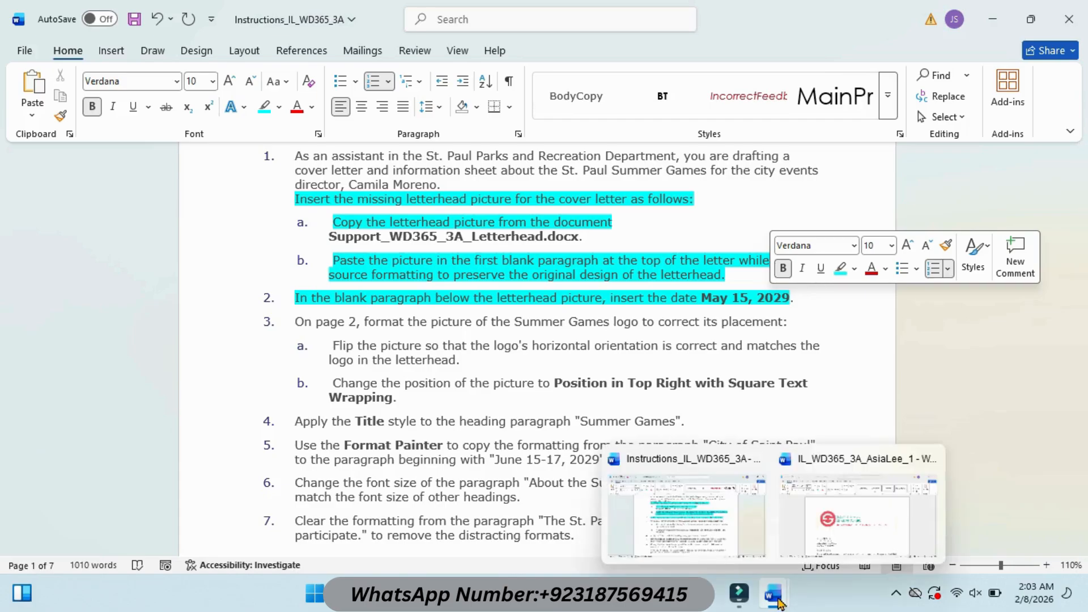
left_click(814, 529)
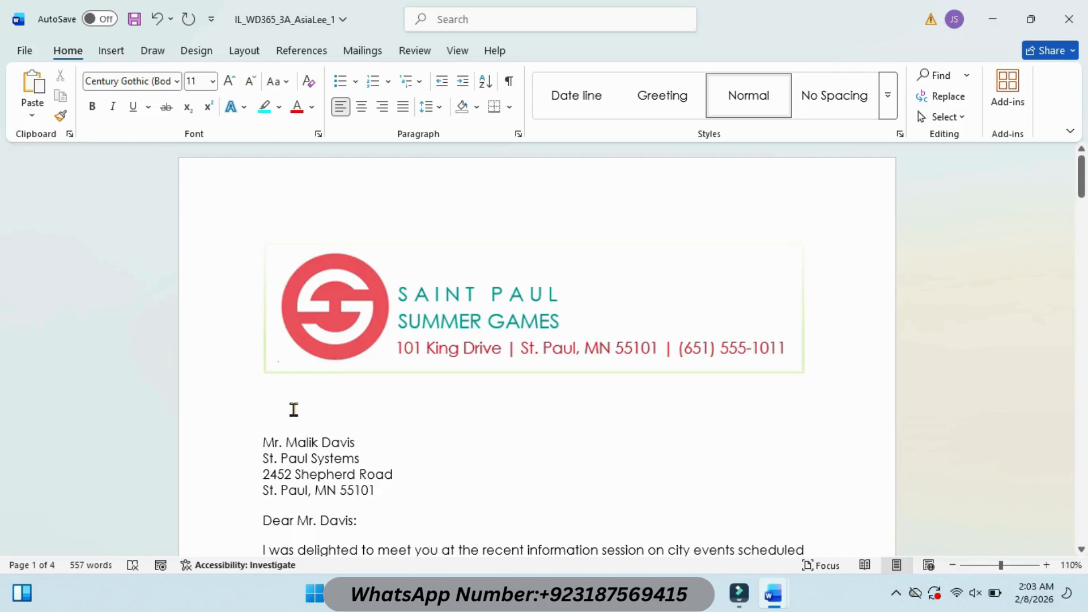
left_click(276, 421)
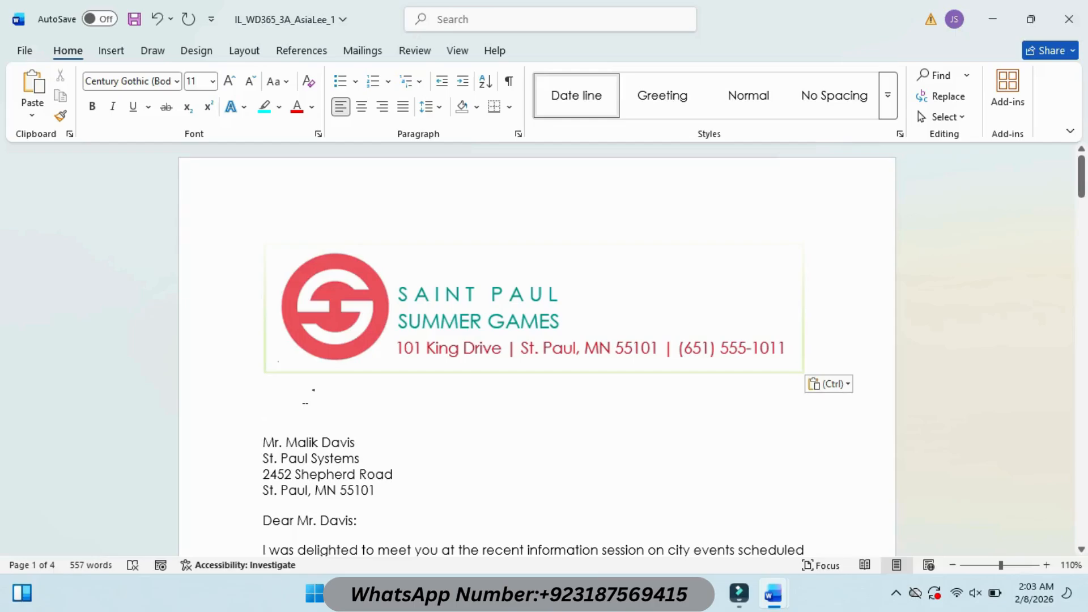
type("May 15,2029")
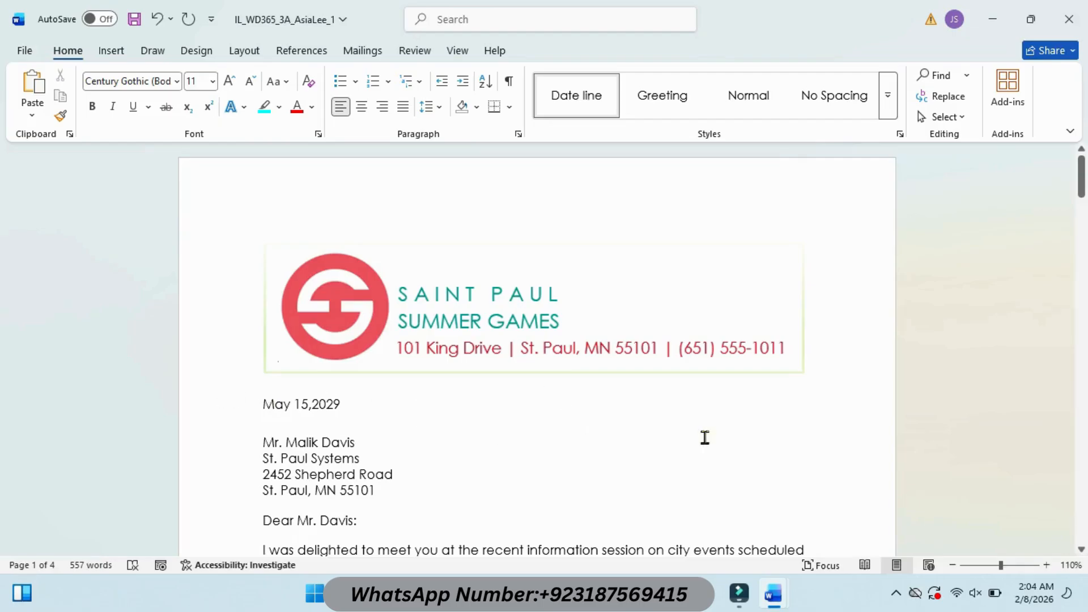
In the instructions document, highlight instruction 3a about flipping the logo picture in turquoise
mouse_move(773, 593)
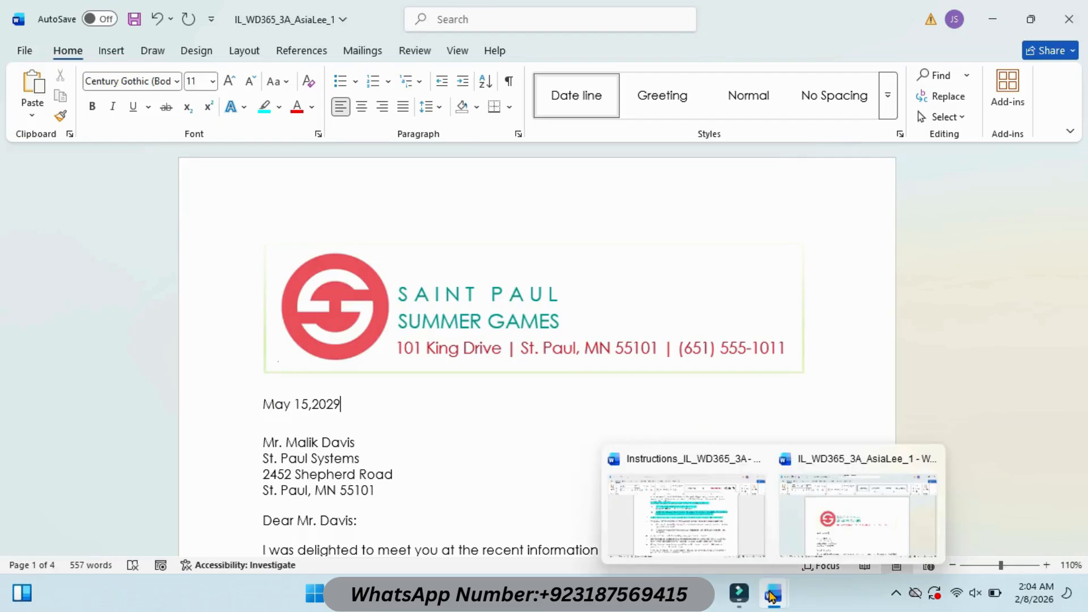
left_click(714, 515)
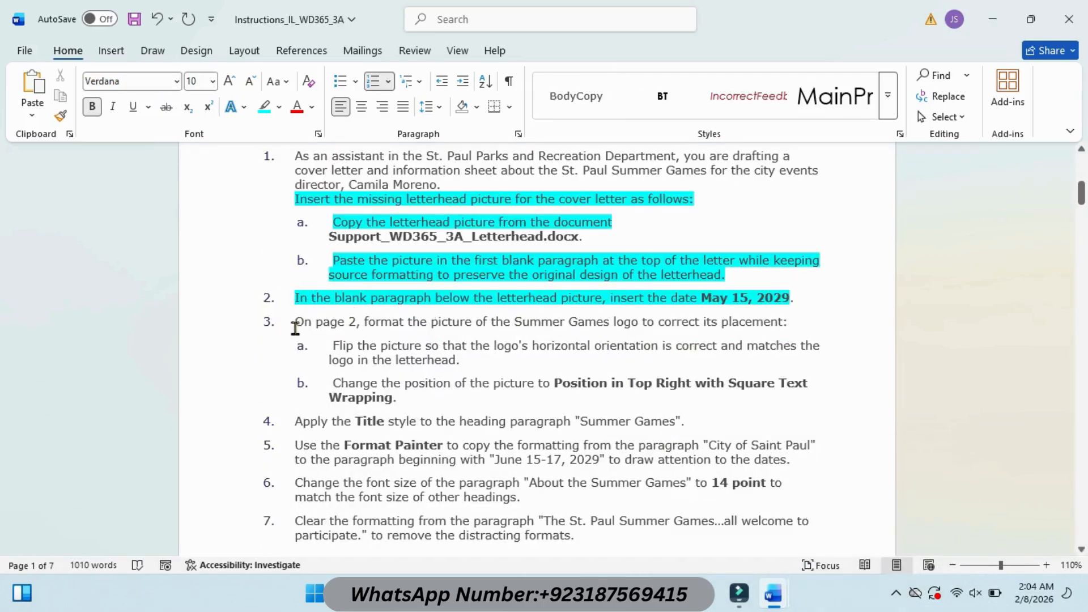
left_click_drag(328, 346, 491, 366)
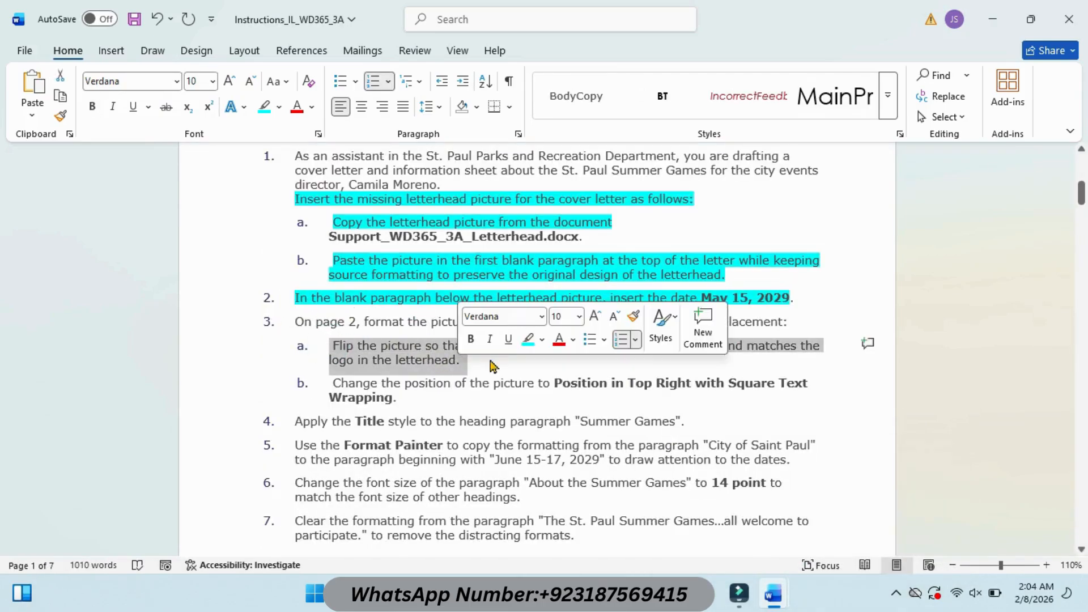
left_click(528, 339)
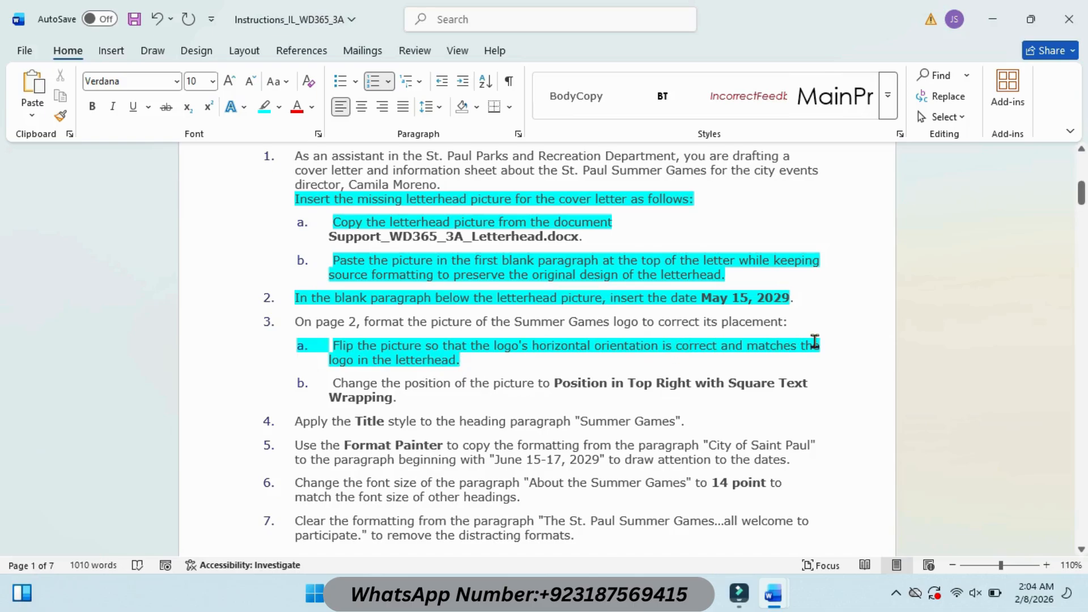
Flip the Summer Games logo picture on page 2 of the project document horizontally
mouse_move(786, 587)
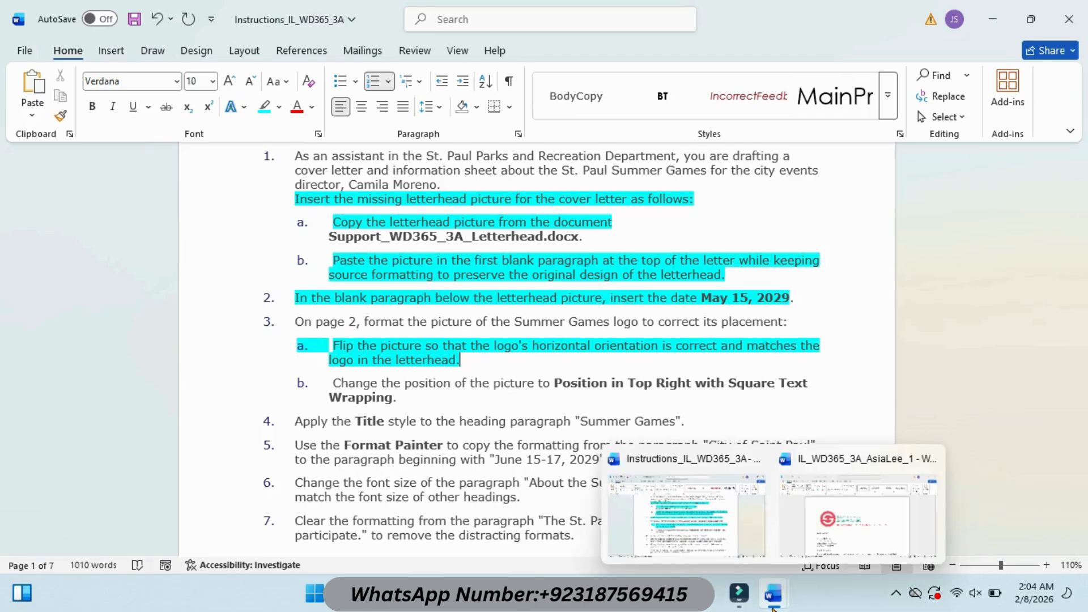
left_click(826, 541)
left_click_drag(1081, 176, 1083, 277)
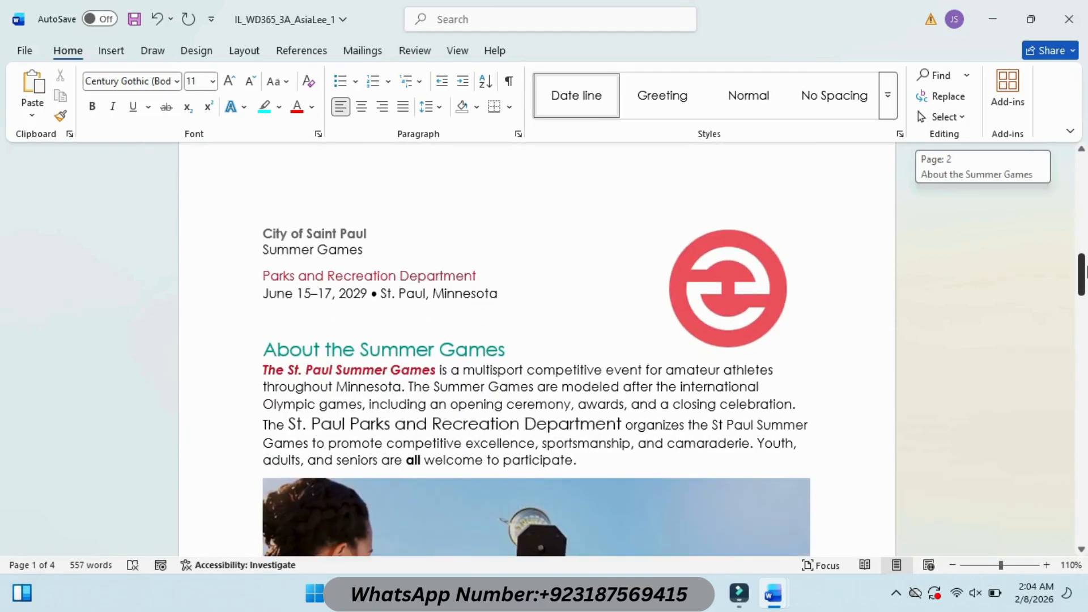
left_click(720, 283)
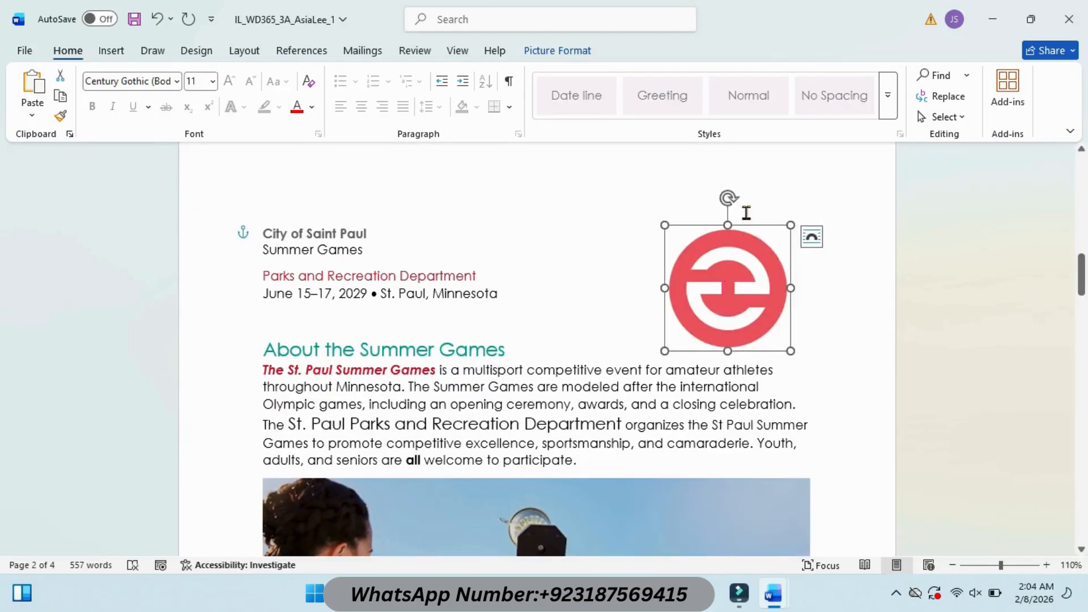
left_click(558, 51)
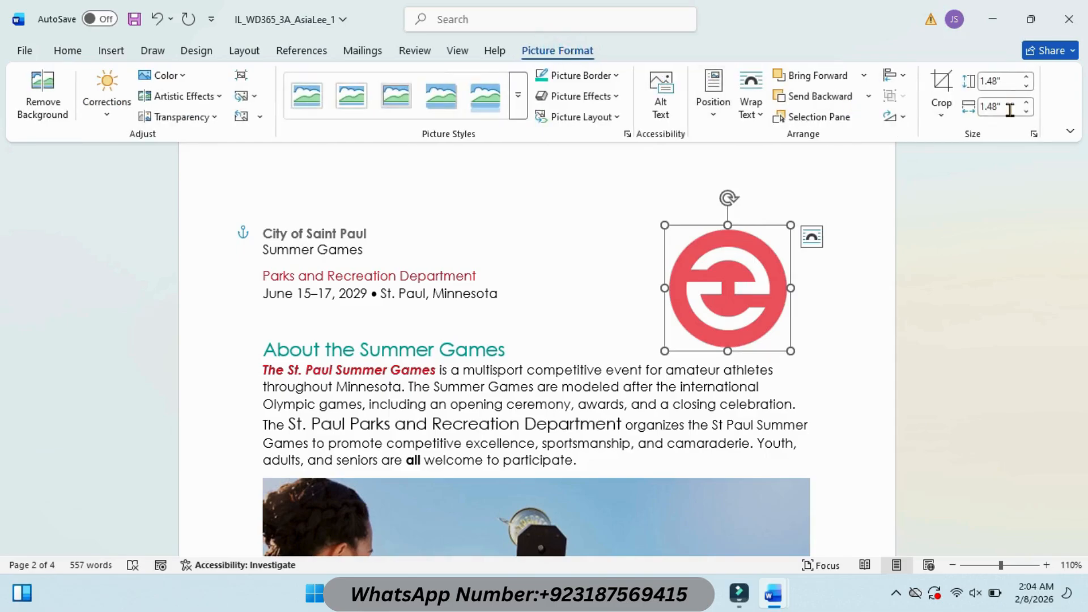
left_click(903, 76)
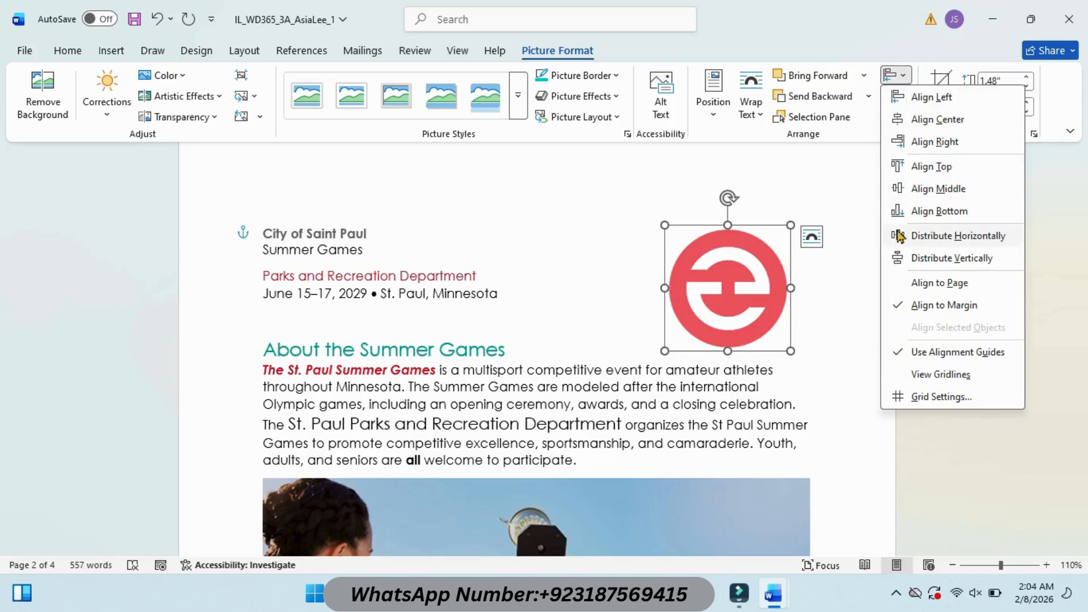
left_click(868, 177)
left_click(906, 118)
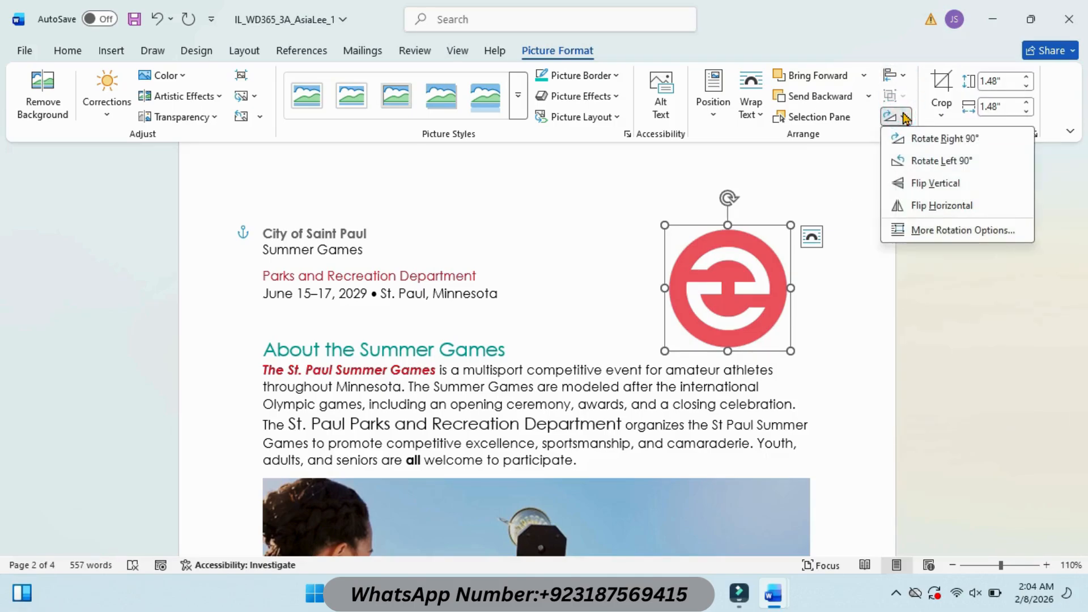
left_click(959, 204)
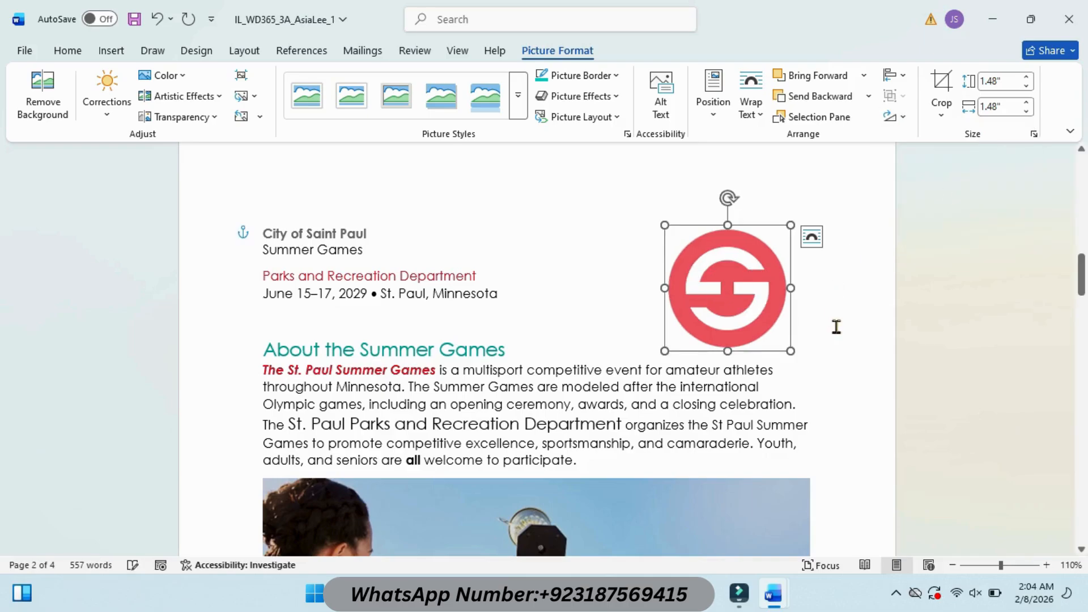
In the instructions document, highlight instruction 3b about changing the logo picture's position in turquoise
mouse_move(772, 590)
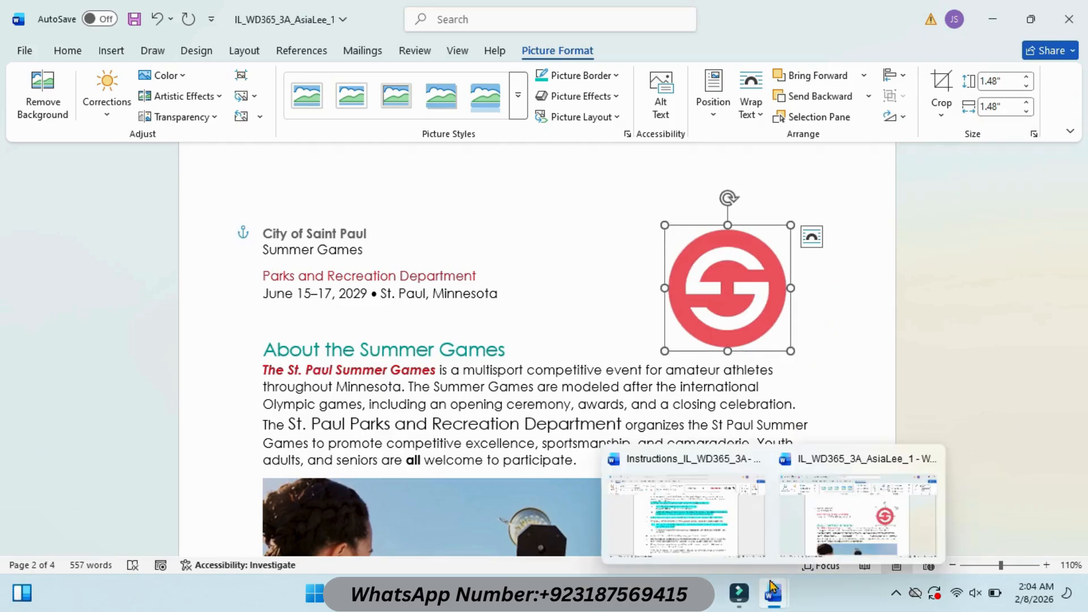
left_click(731, 538)
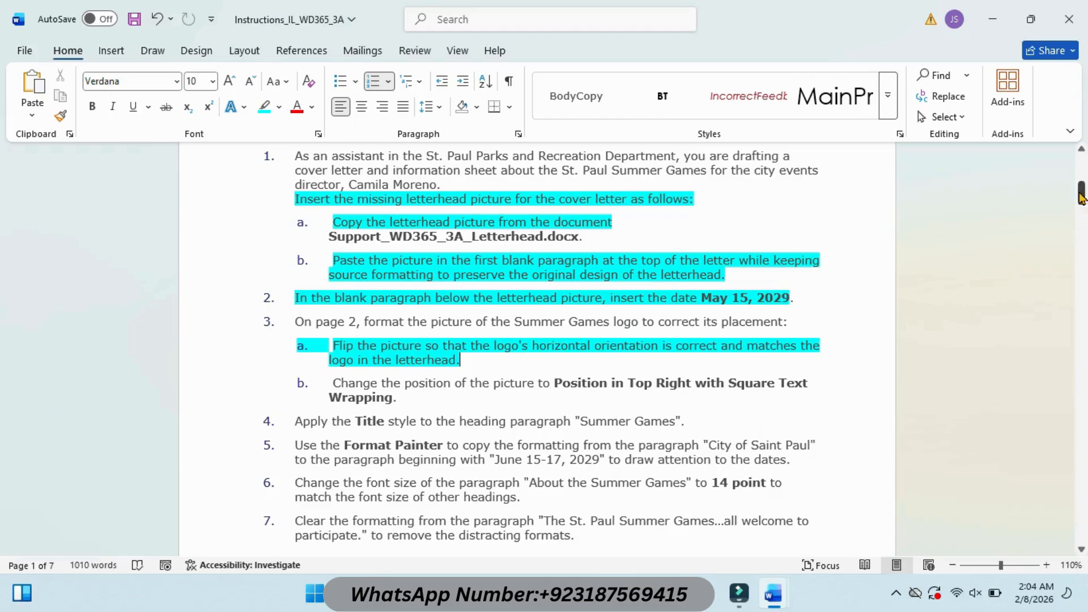
left_click_drag(1082, 195, 1081, 201)
left_click_drag(330, 328, 392, 343)
left_click(459, 320)
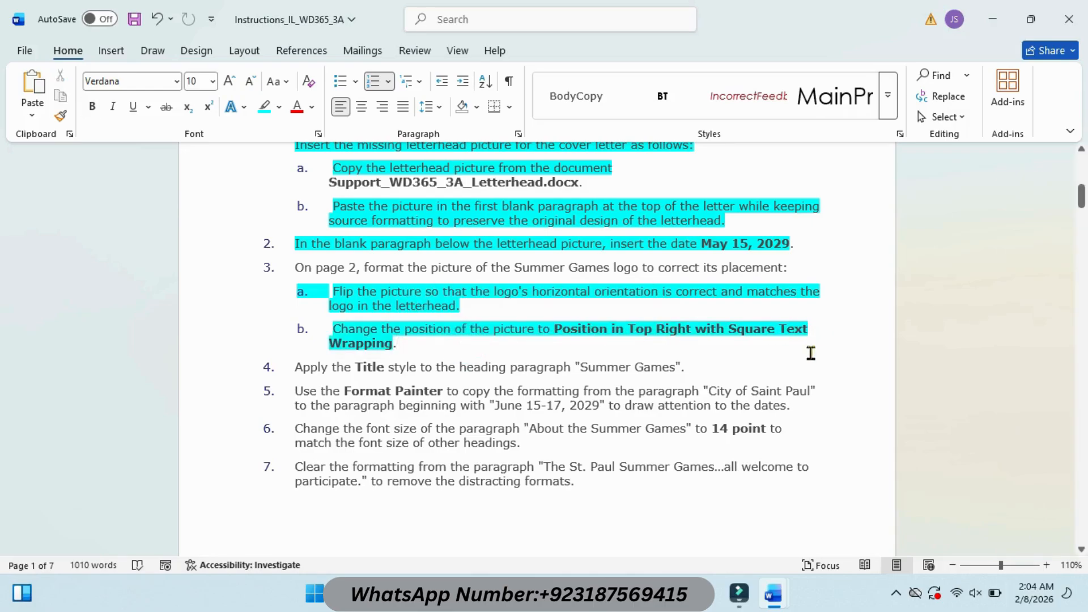
In the project document, set the Summer Games logo's position to Top Right with Square Text Wrapping
mouse_move(776, 595)
left_click(843, 527)
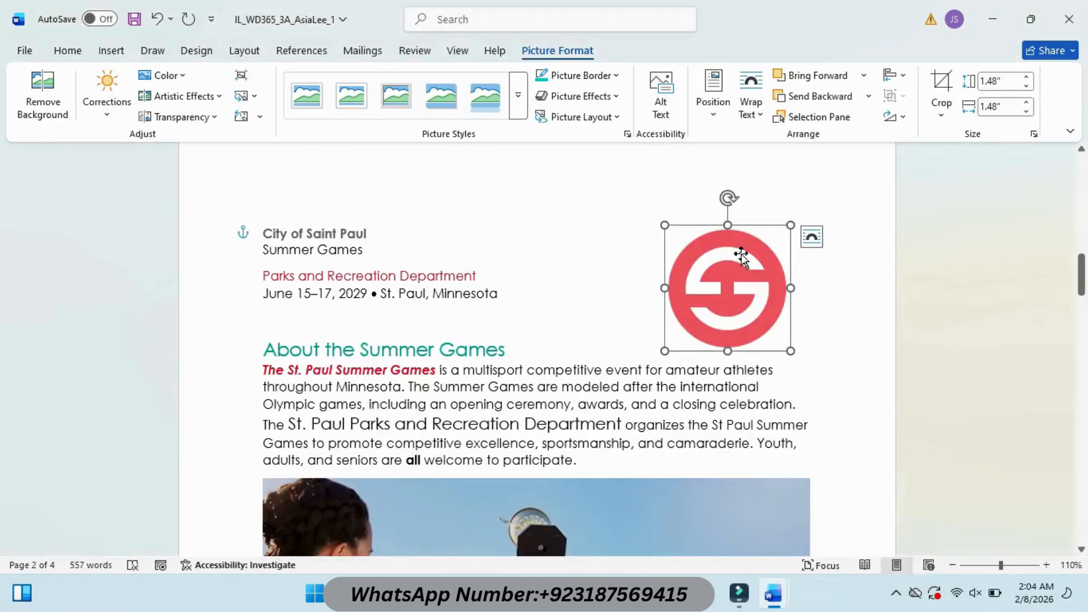
left_click(715, 117)
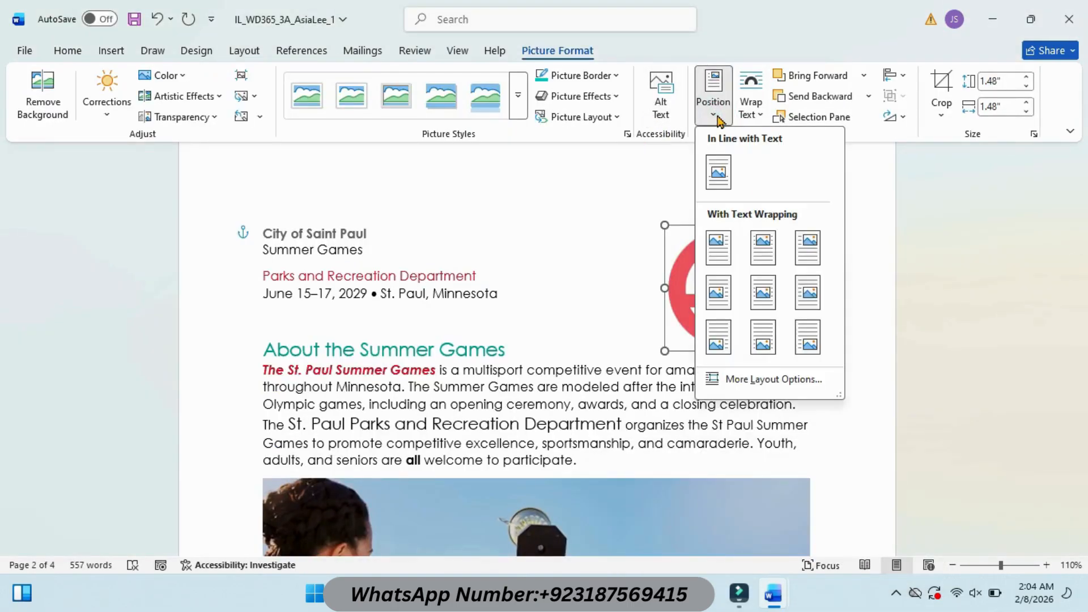
left_click(810, 245)
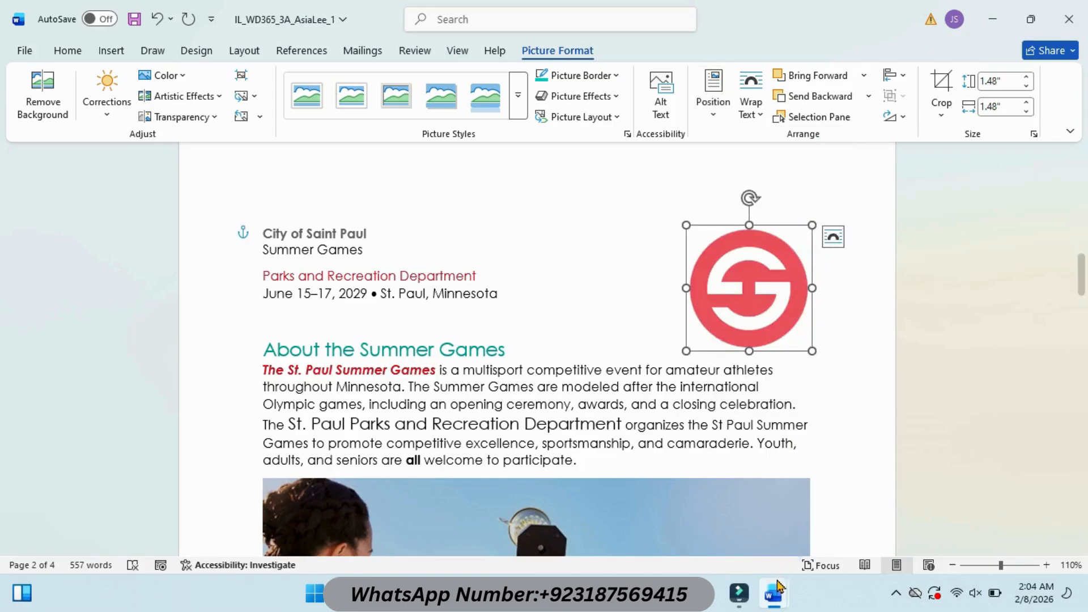
In the instructions document, highlight instruction 4 about applying the Title style in turquoise
mouse_move(778, 592)
left_click(717, 517)
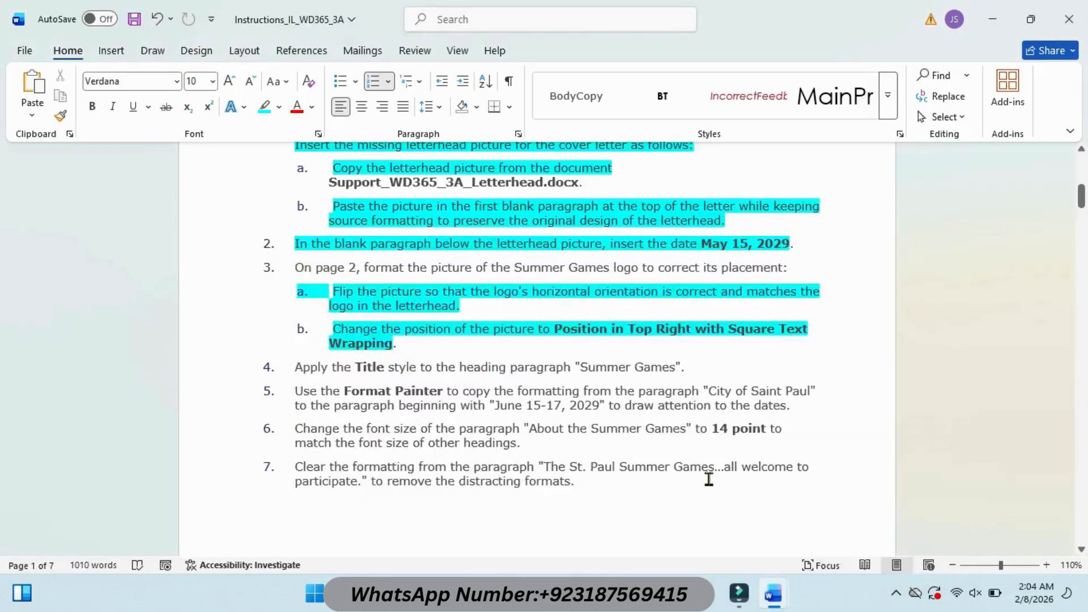
left_click(401, 348)
left_click_drag(295, 367, 689, 369)
left_click(762, 344)
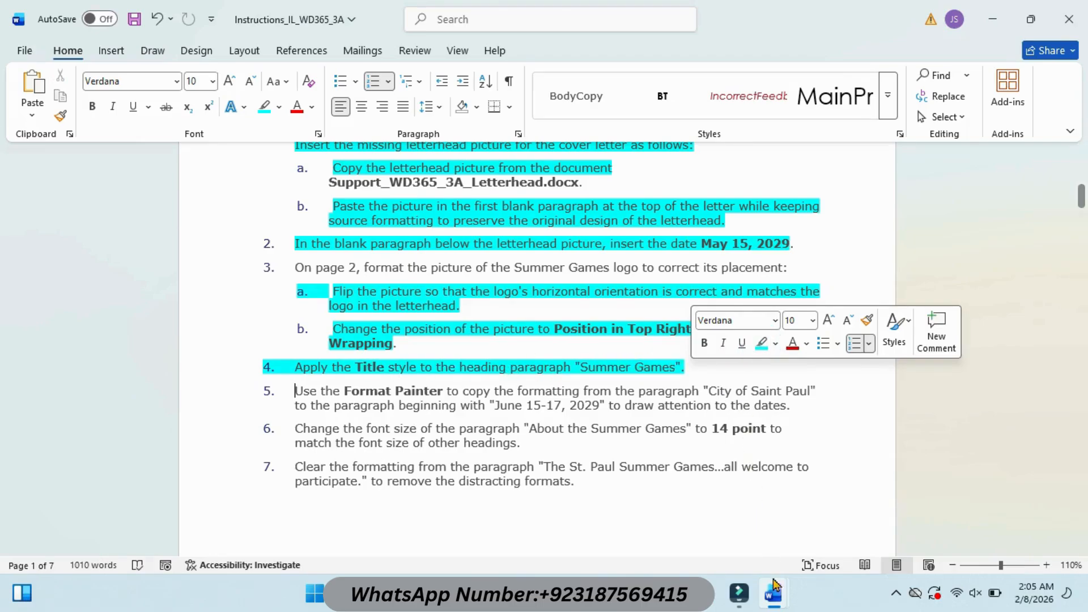
Apply the Title style to the "Summer Games" heading paragraph on page 2 of the project document
mouse_move(773, 592)
left_click(793, 519)
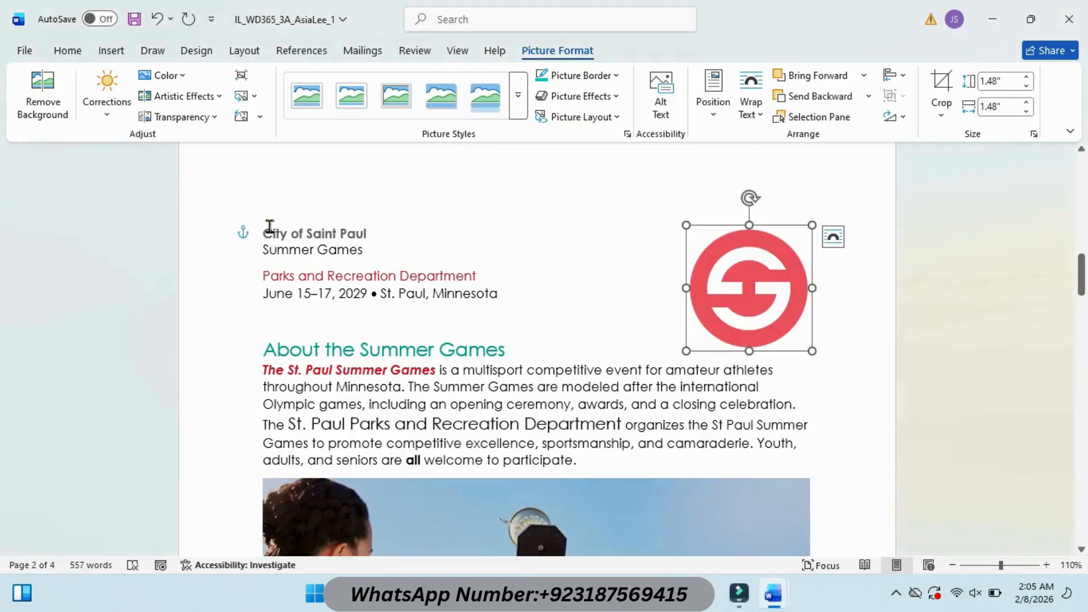
left_click_drag(262, 248, 375, 256)
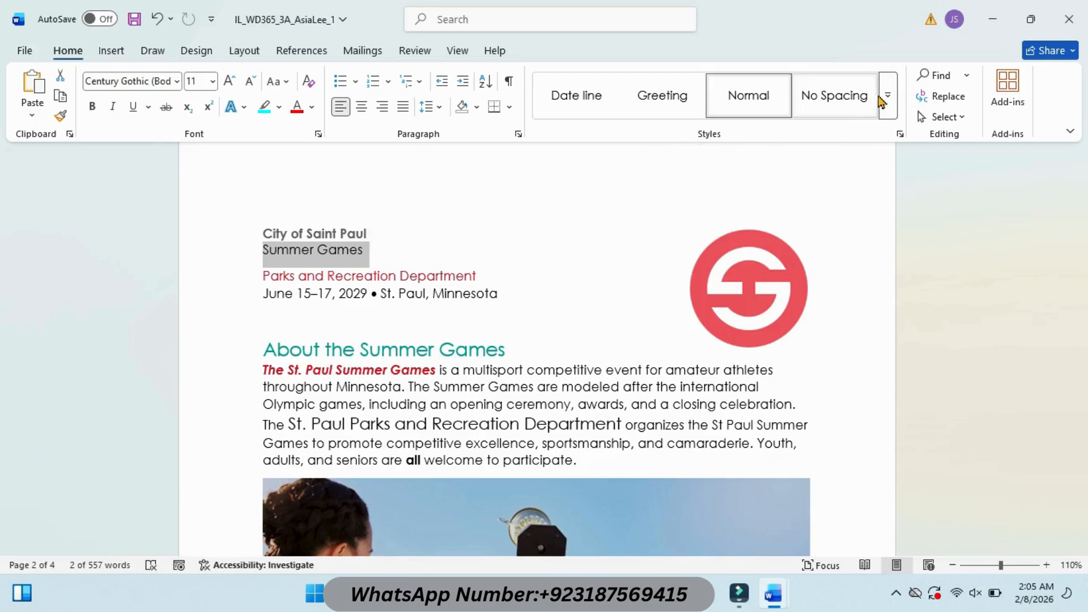
left_click(889, 103)
left_click(833, 139)
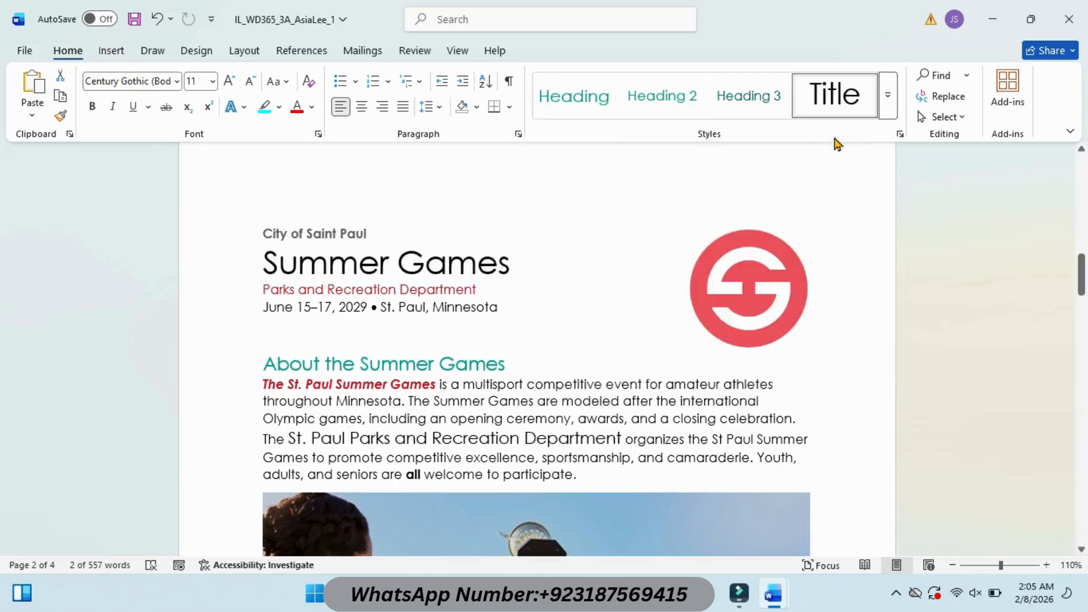
In the instructions document, highlight instruction 5 about using the Format Painter in turquoise
mouse_move(774, 593)
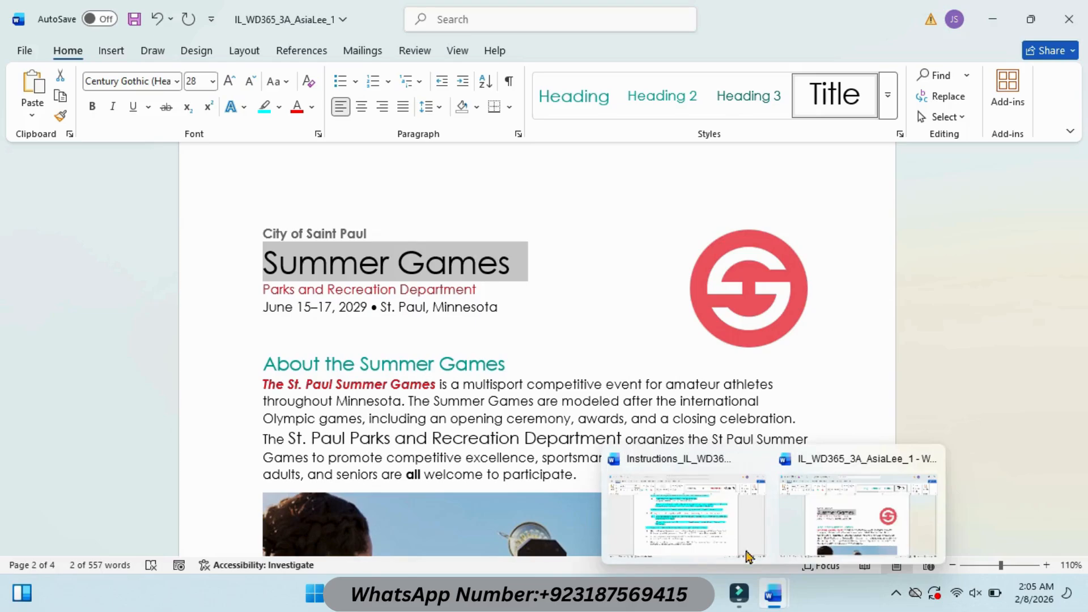
left_click(705, 505)
left_click_drag(1081, 198, 1082, 203)
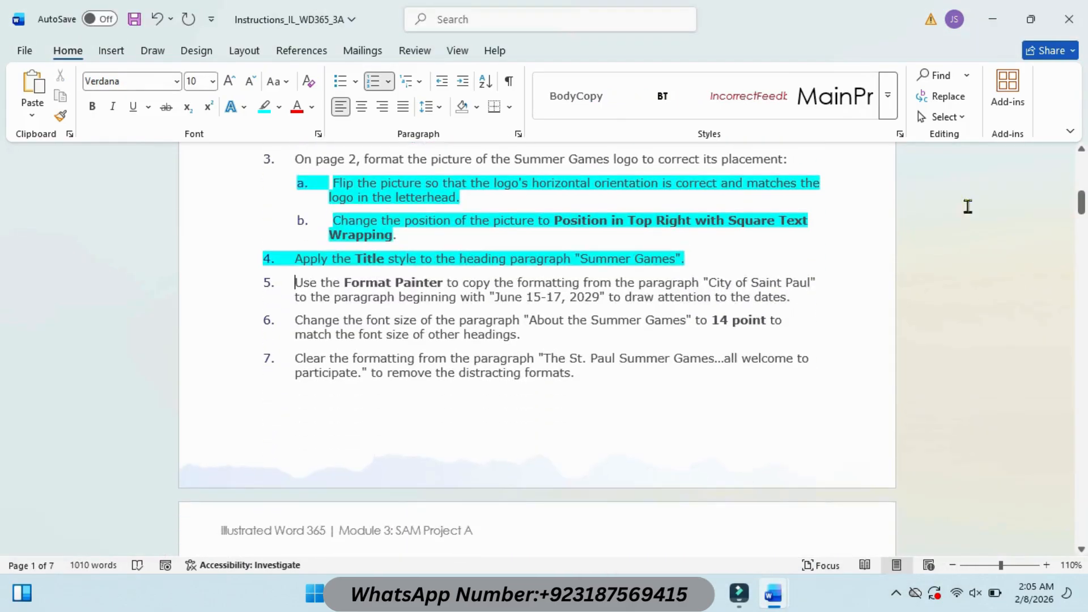
left_click(297, 283)
left_click_drag(300, 283, 800, 304)
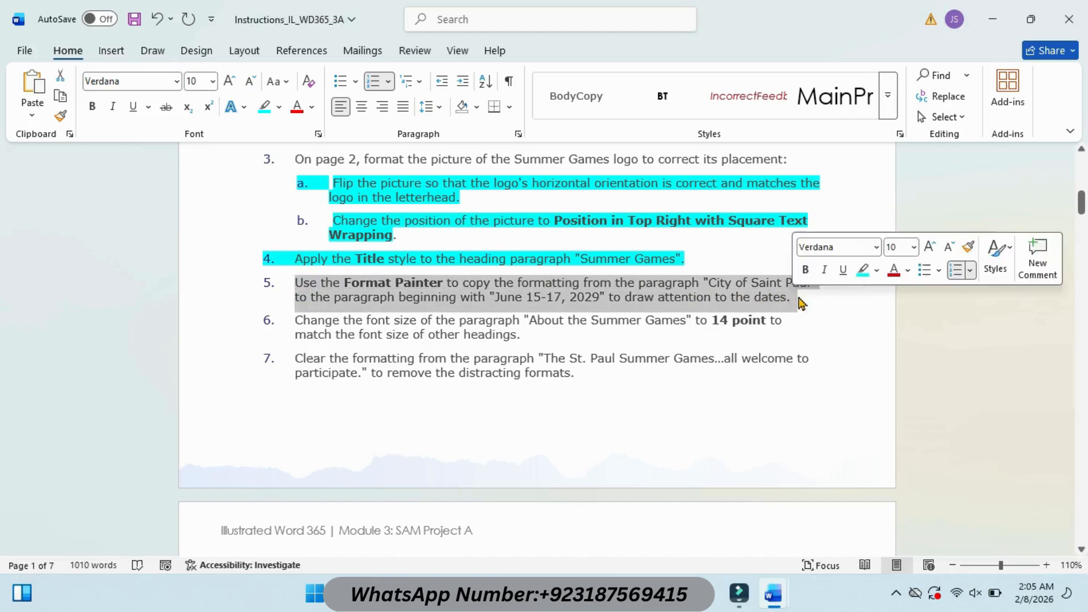
left_click(861, 270)
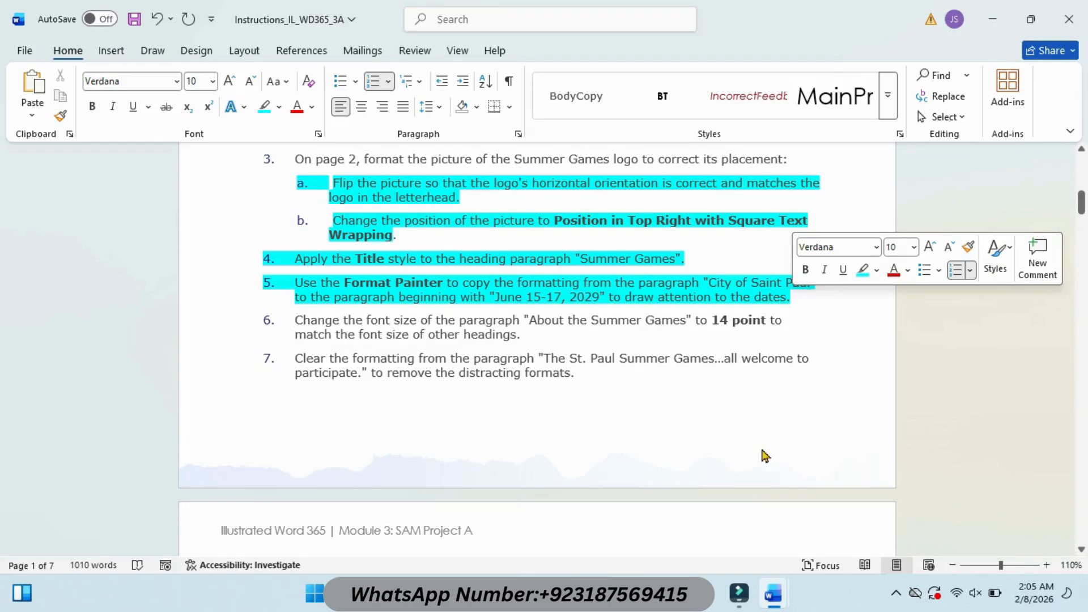
In the project document, copy the formatting of "City of Saint Paul" to the text "June 15–17, 2029" with Format Painter
mouse_move(774, 594)
left_click(810, 516)
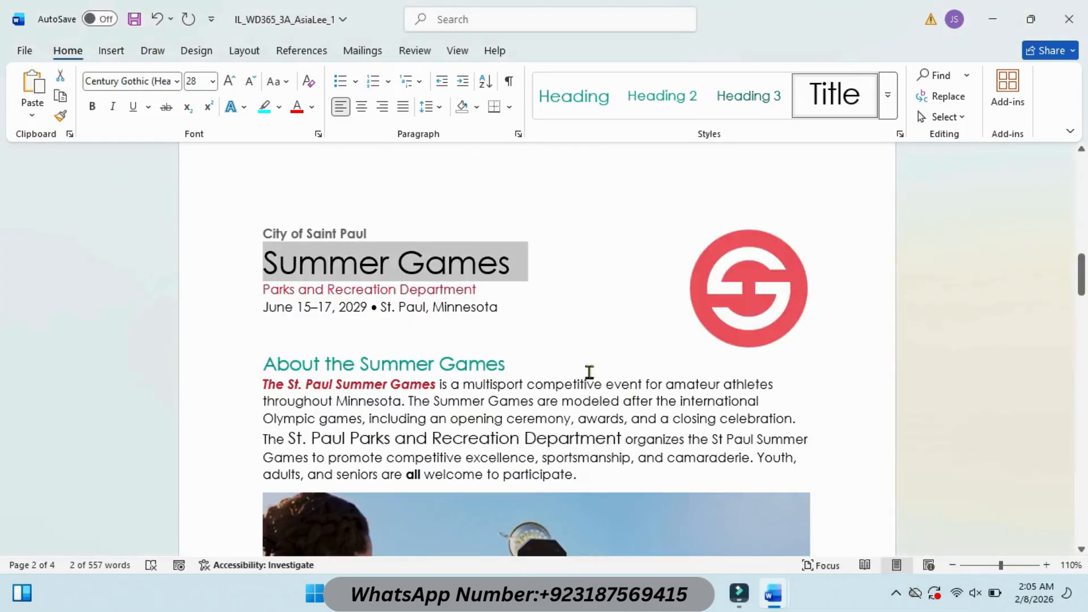
left_click_drag(269, 233, 364, 227)
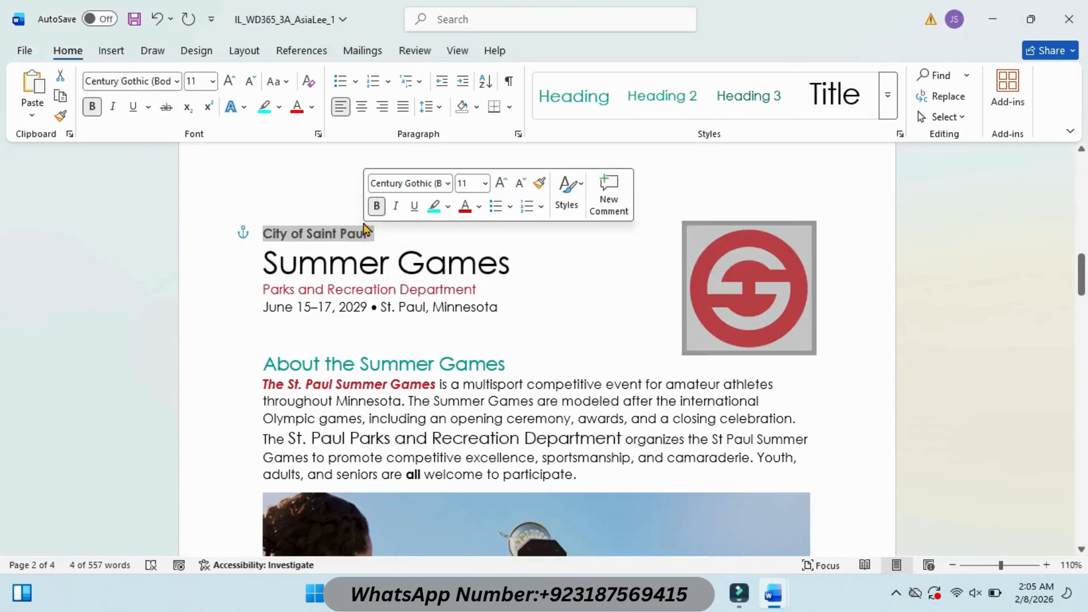
left_click(60, 116)
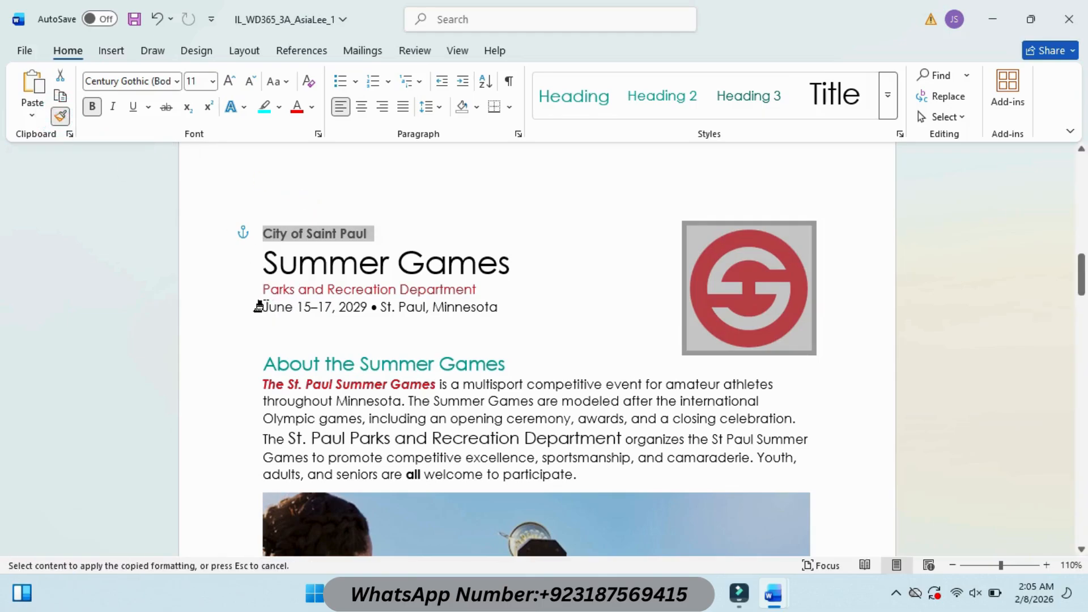
left_click_drag(259, 307, 371, 307)
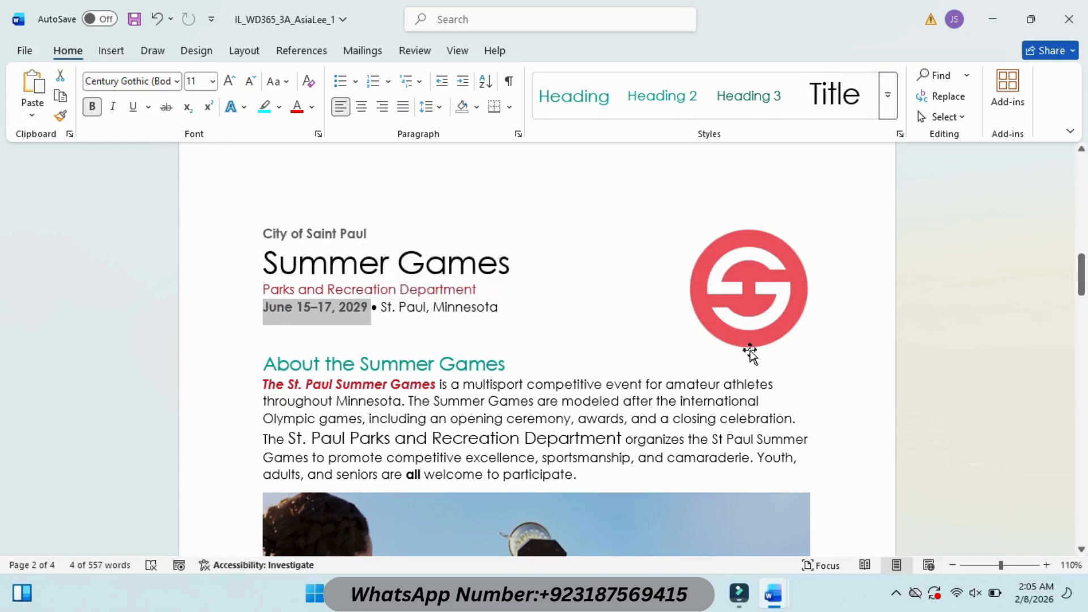
In the instructions document, highlight instruction 6 about the font size of "About the Summer Games" in turquoise
mouse_move(773, 596)
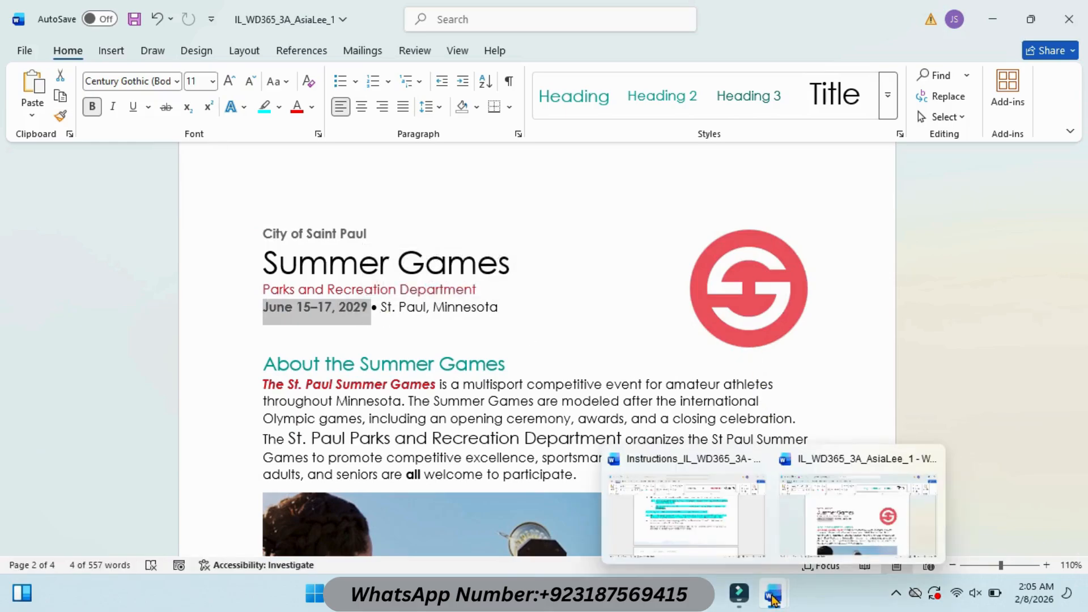
left_click(721, 522)
left_click_drag(297, 319, 520, 336)
left_click(601, 312)
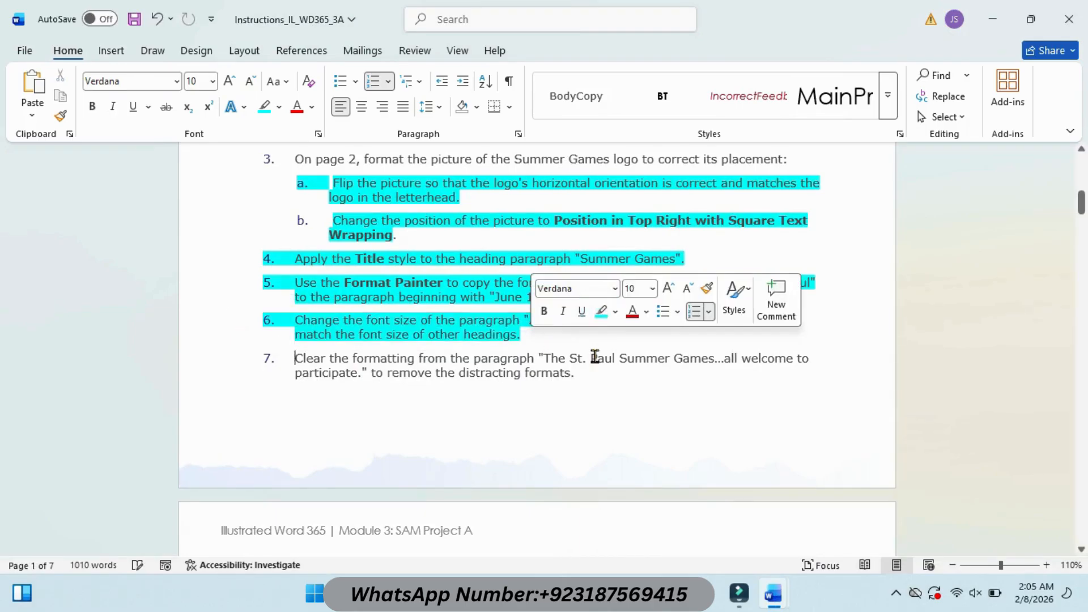
left_click(598, 358)
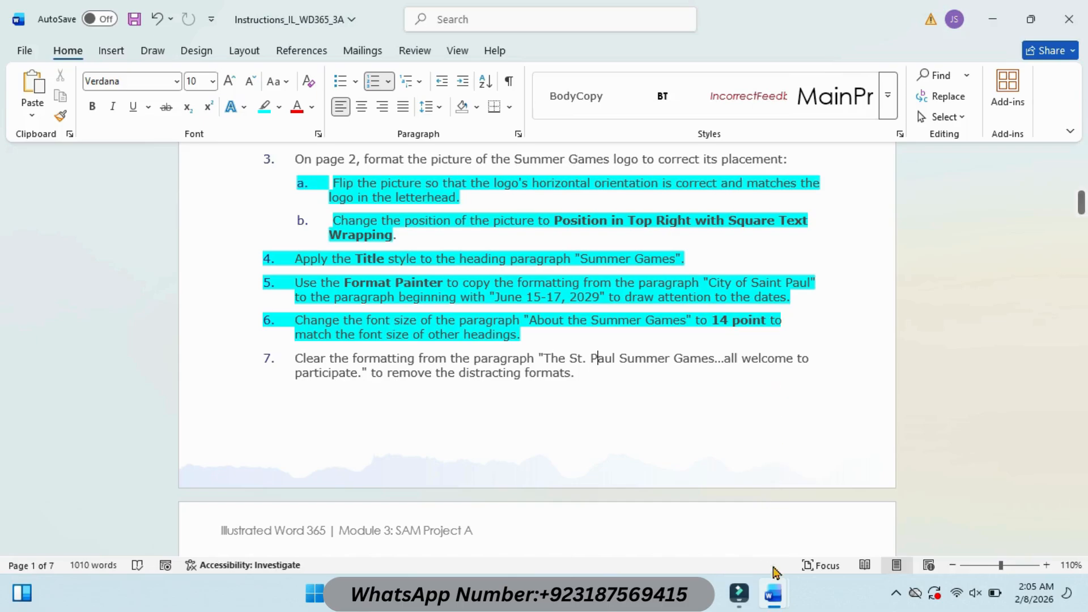
Set the font size of the "About the Summer Games" heading in the project document to 14 point
mouse_move(774, 592)
left_click(818, 528)
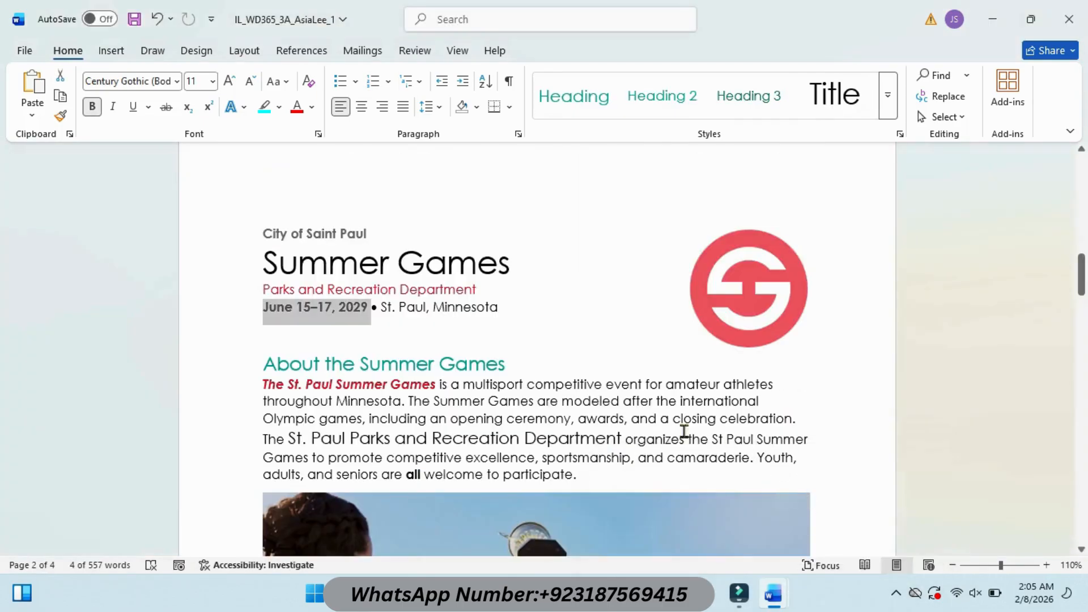
left_click_drag(261, 363, 497, 363)
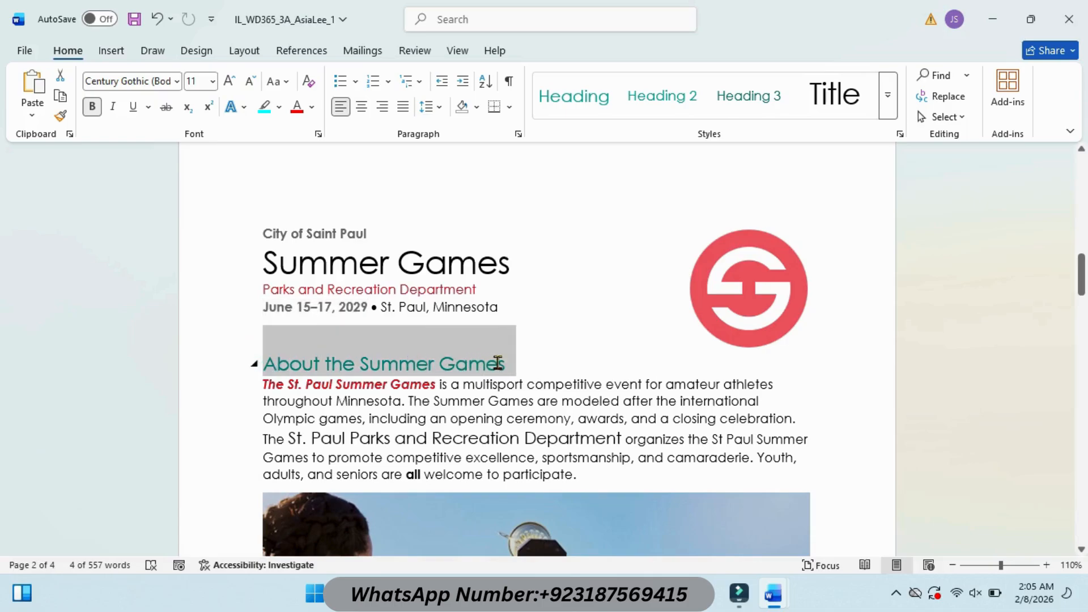
left_click(213, 82)
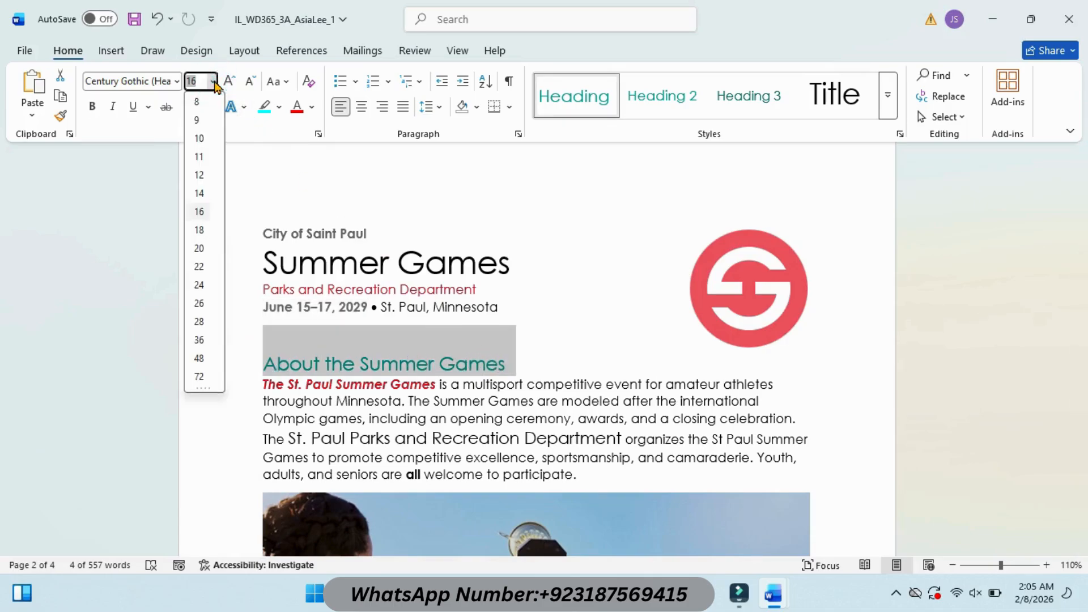
left_click(199, 194)
In the instructions document, highlight instruction 7 about clearing the paragraph formatting in turquoise
mouse_move(773, 593)
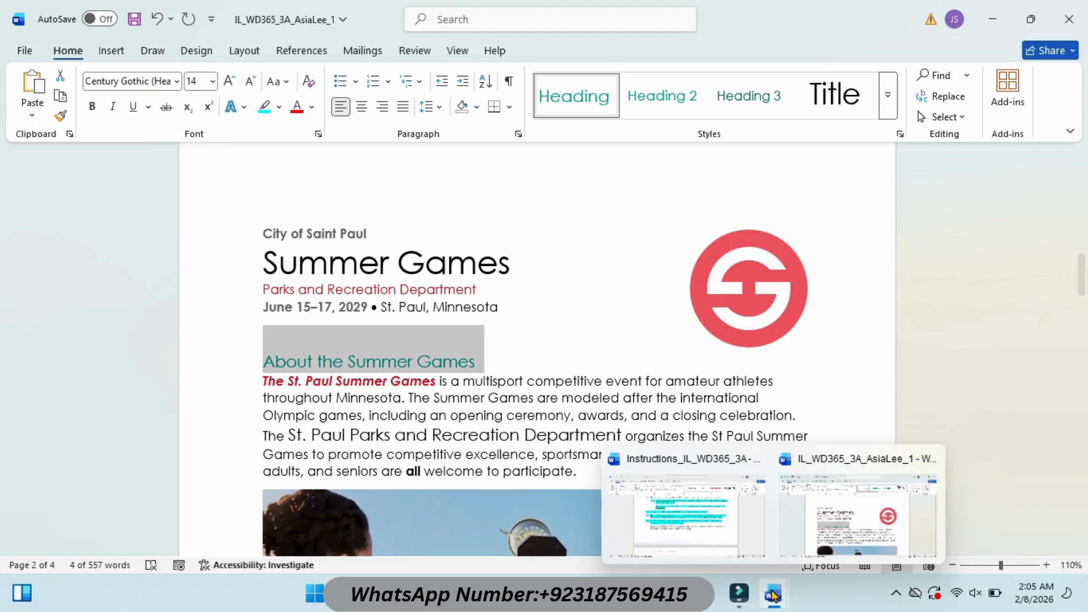
left_click(686, 504)
left_click_drag(300, 359, 564, 374)
left_click(639, 347)
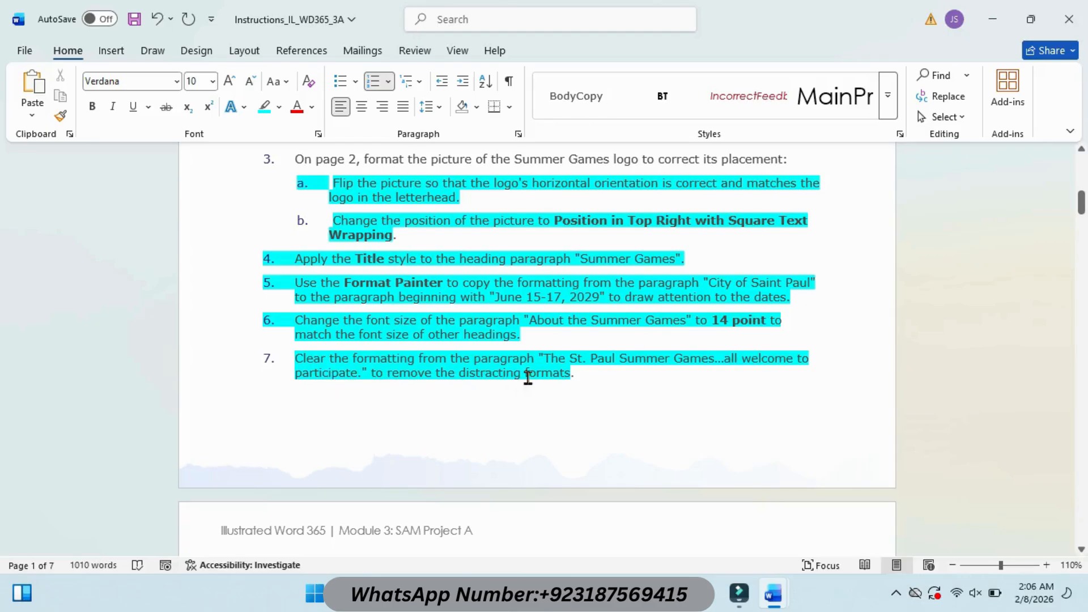
In the project document, clear all formatting from the paragraph beginning "The St. Paul Summer Games" below the "About the Summer Games" heading
mouse_move(773, 593)
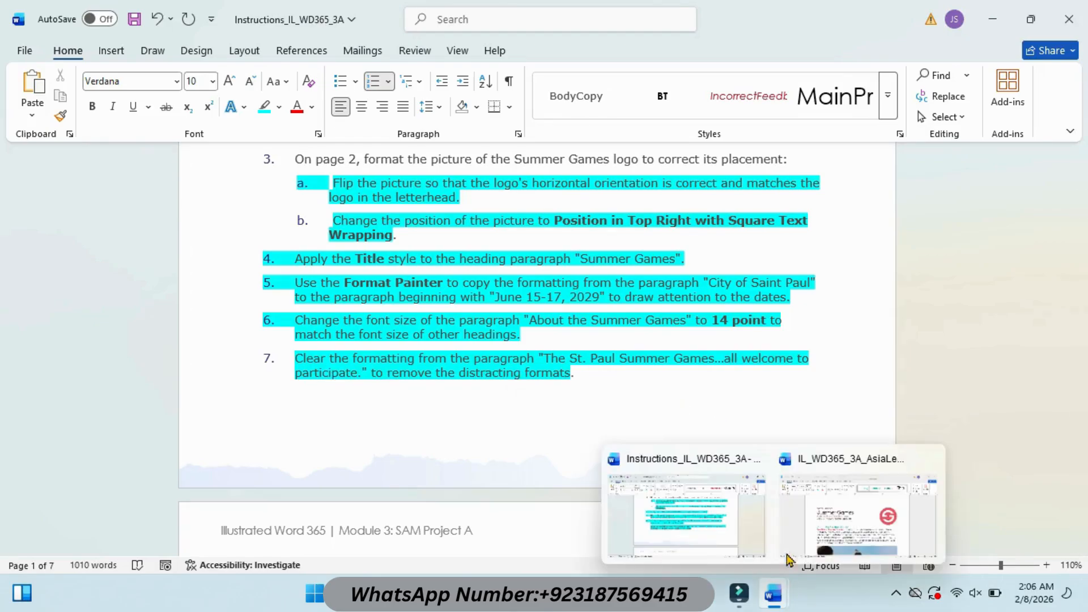
left_click(793, 521)
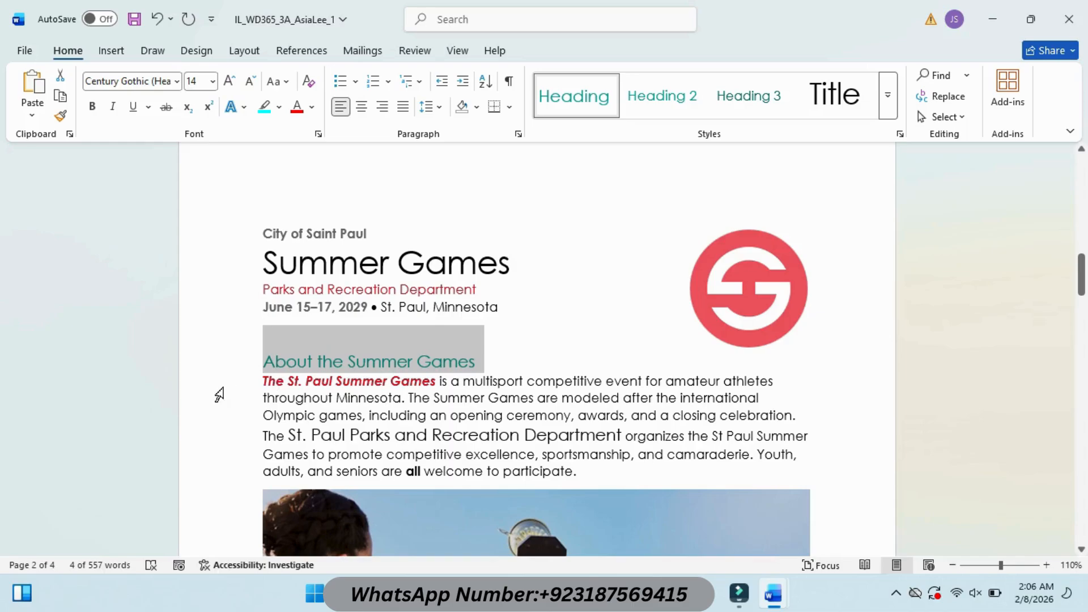
mouse_move(262, 381)
left_mouse_down()
mouse_move(474, 417)
mouse_move(637, 467)
left_mouse_up()
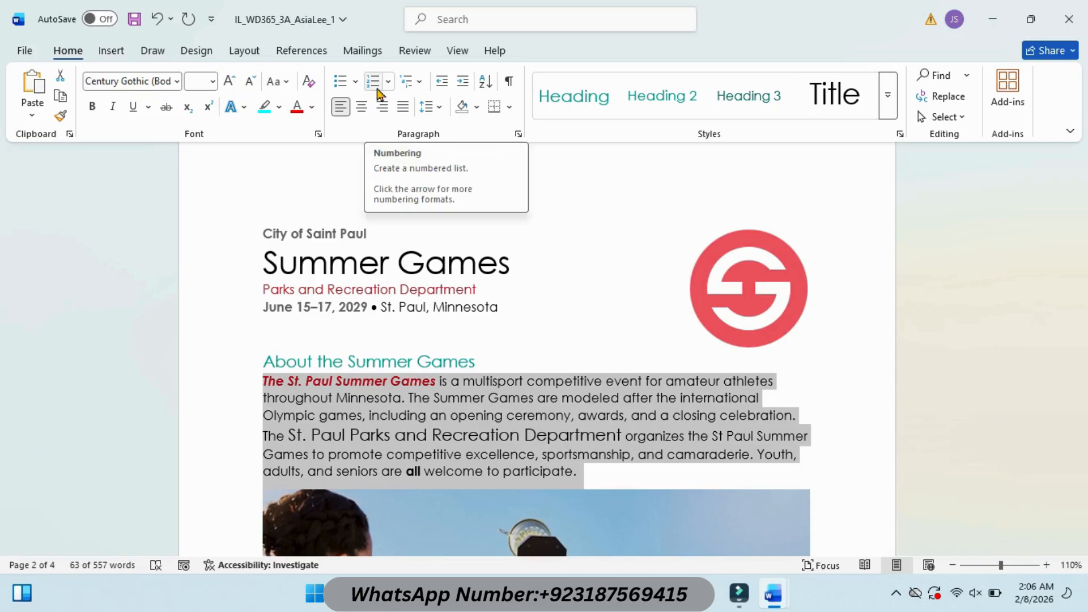
left_click(310, 83)
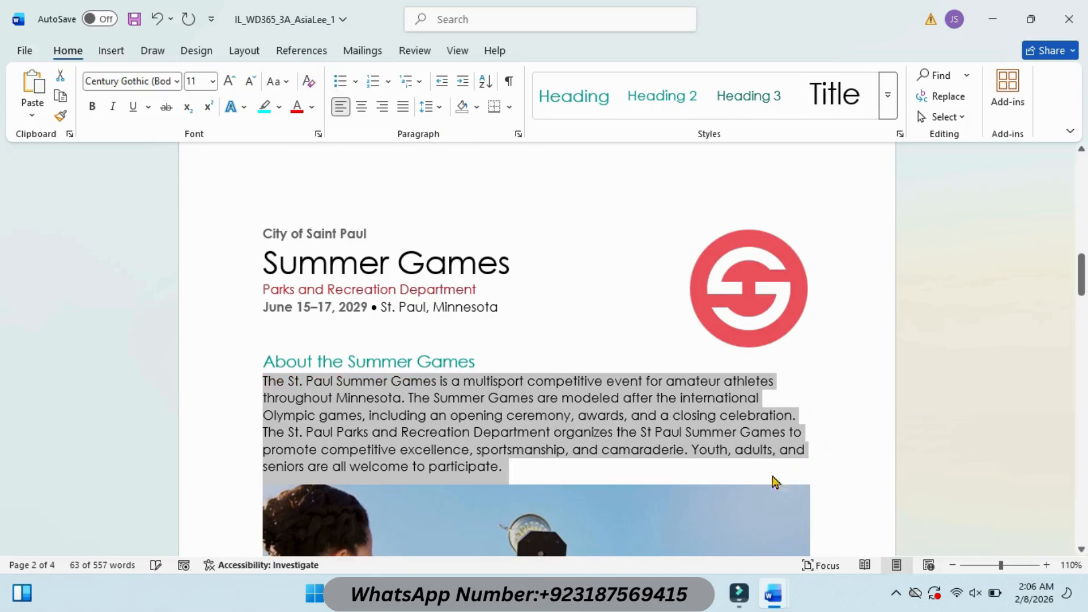
In the instructions document, highlight instruction 8a about the Brightness: +20% Contrast: -20% correction in turquoise
mouse_move(773, 594)
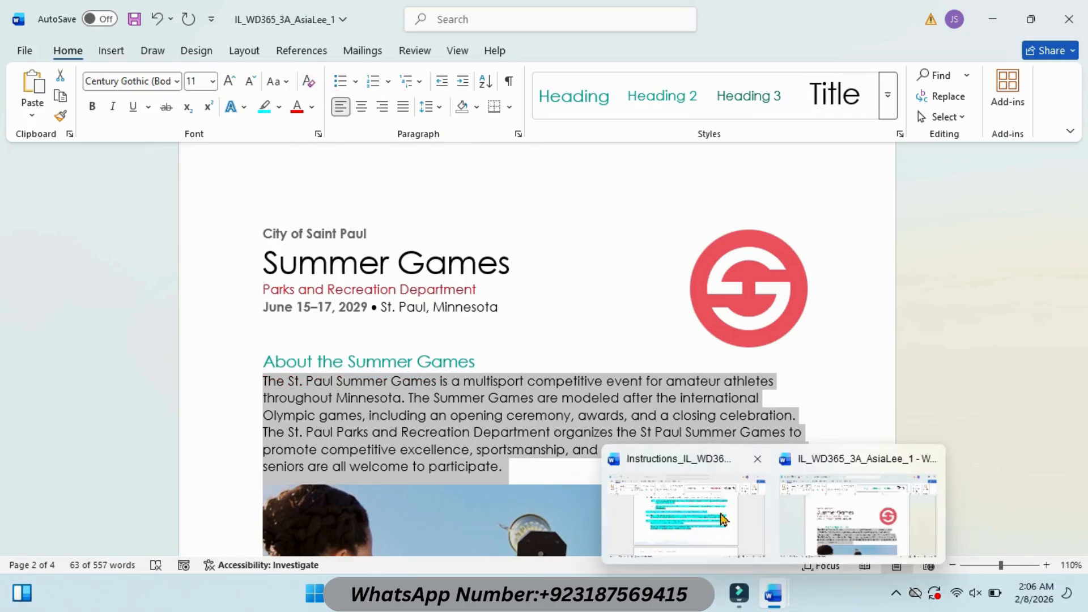
left_click(729, 475)
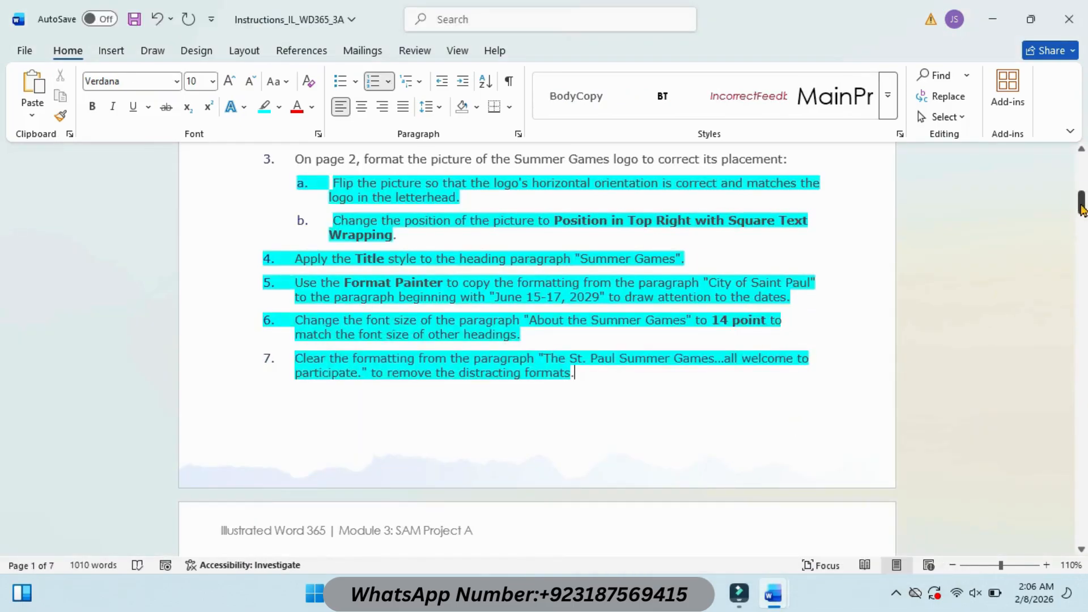
left_click_drag(1081, 204, 1083, 221)
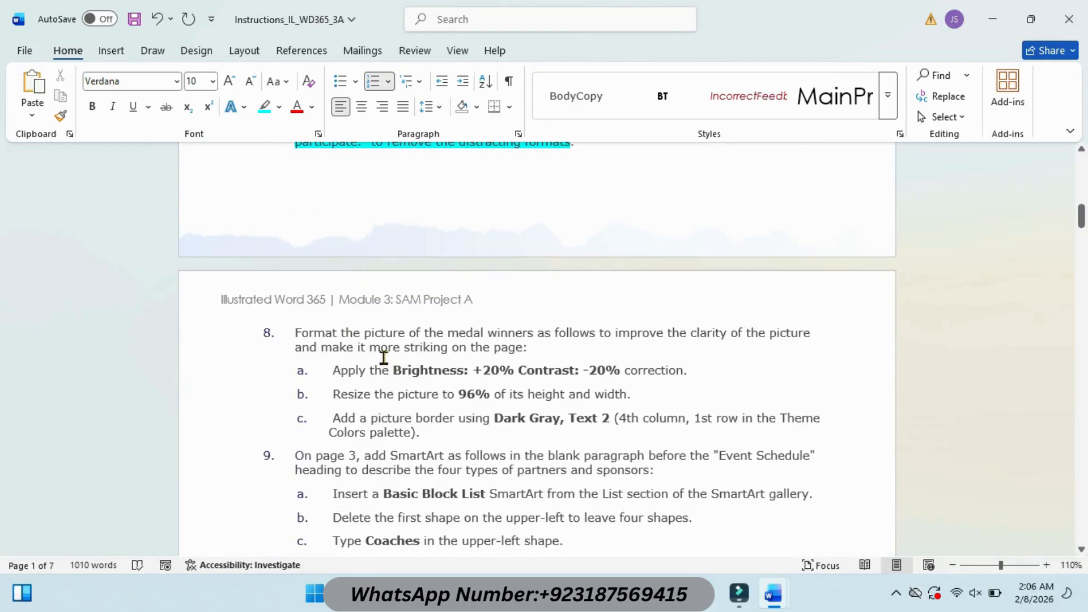
left_click_drag(336, 370, 687, 369)
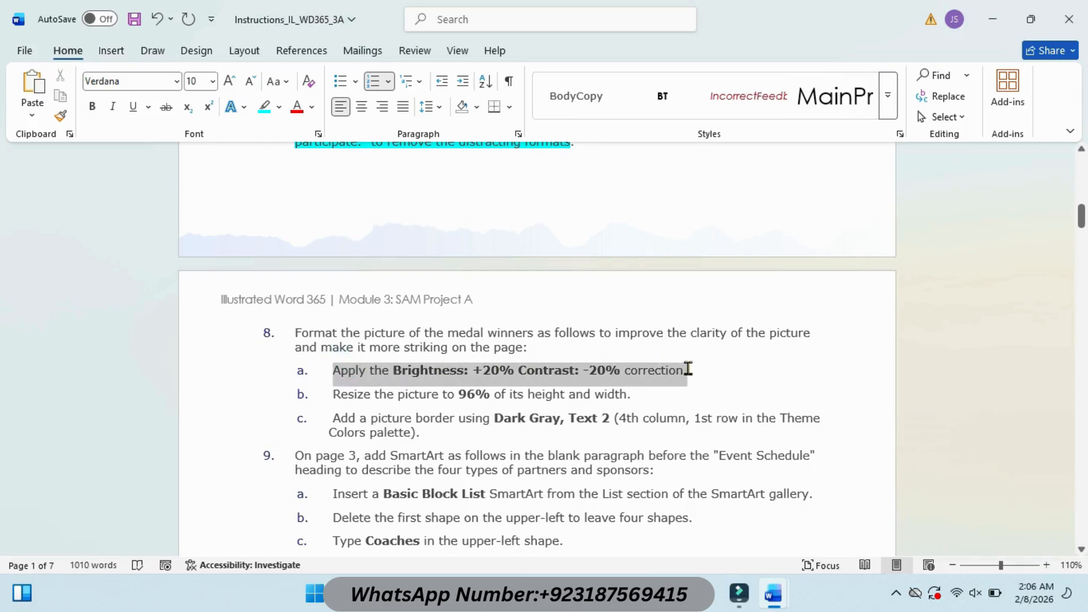
left_click(756, 343)
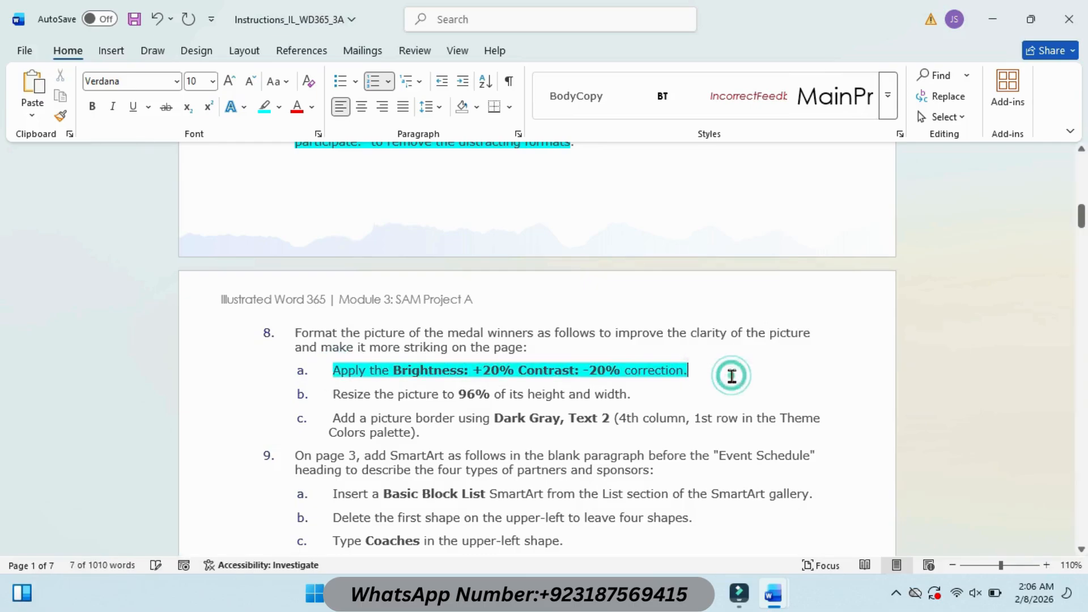
left_click(453, 375)
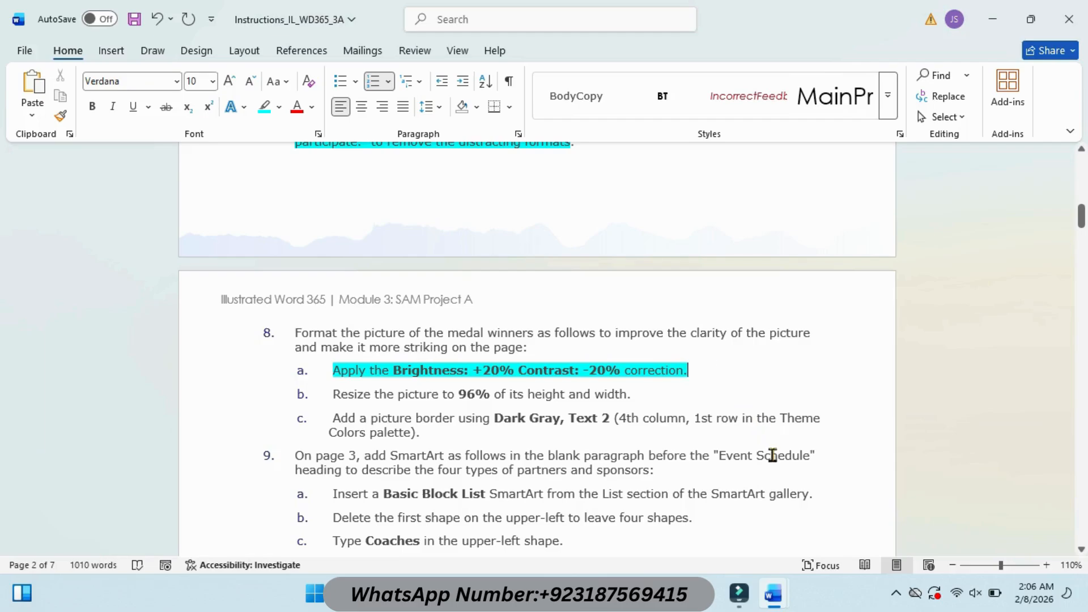
In the project document, apply the Brightness/Contrast correction preset from the first row, second column to the medal winners picture
mouse_move(773, 594)
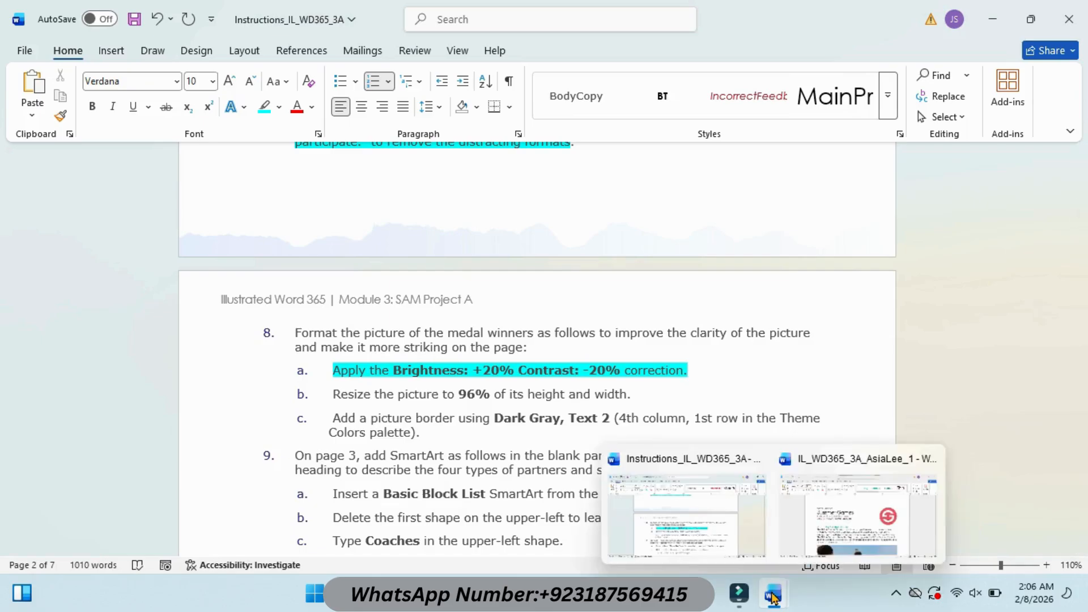
left_click(814, 505)
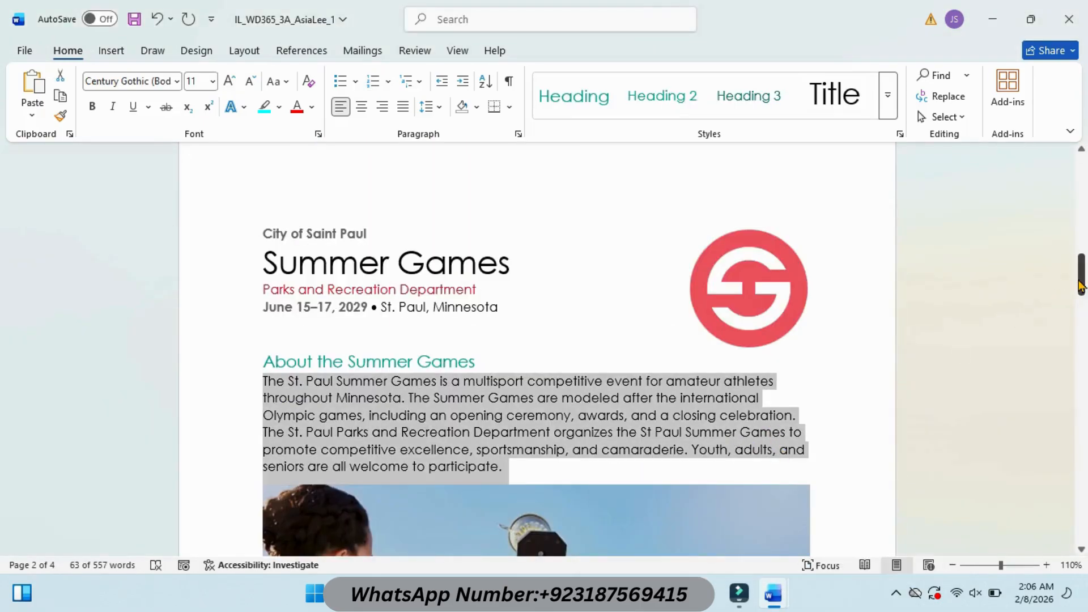
scroll(729, 304, "up", 10)
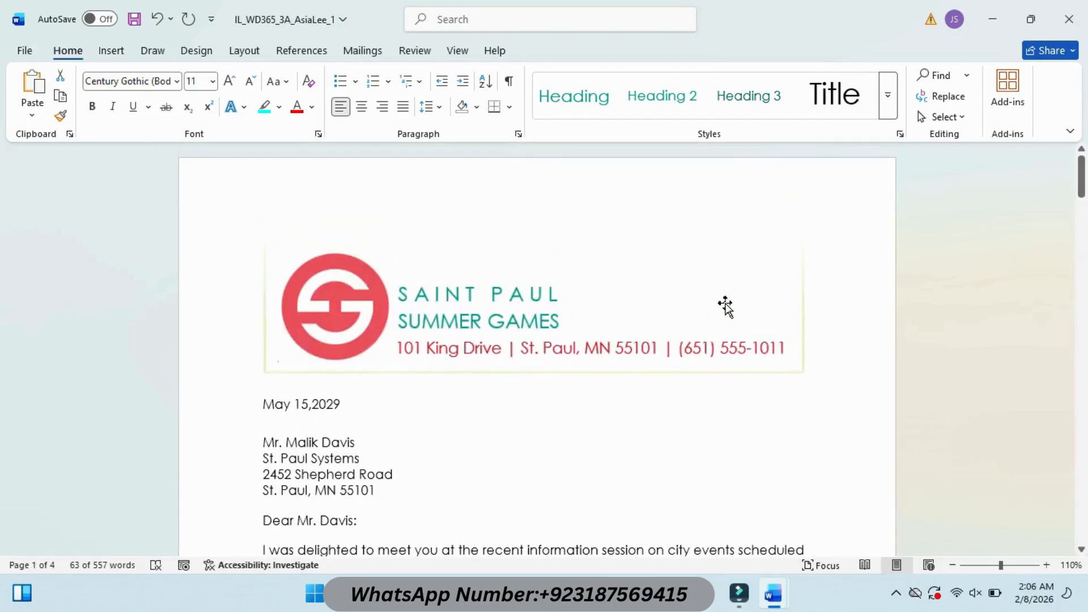
scroll(725, 305, "down", 7)
scroll(725, 304, "down", 10)
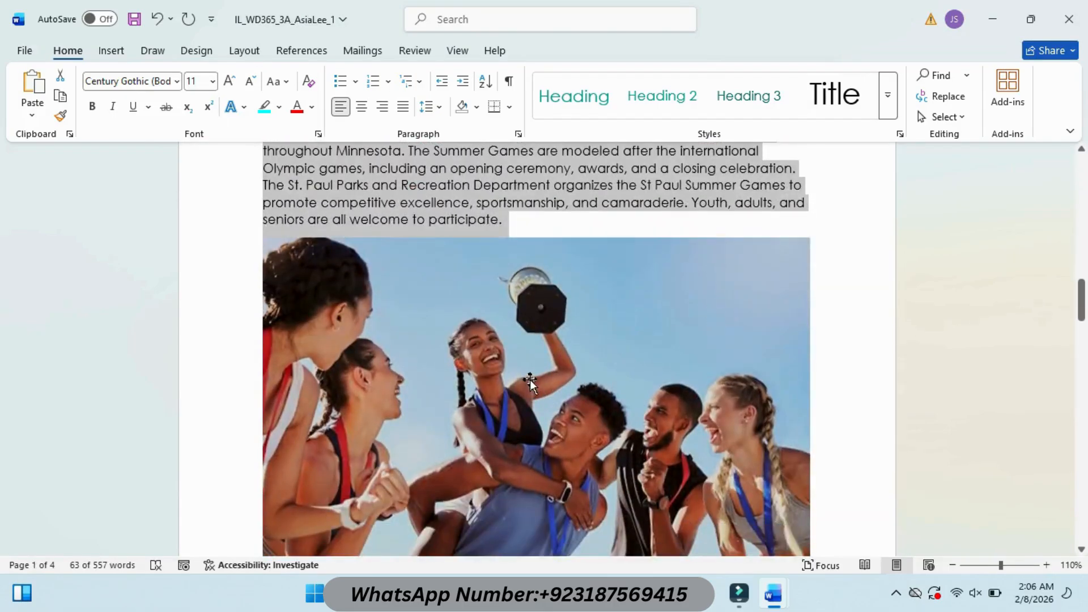
left_click(529, 380)
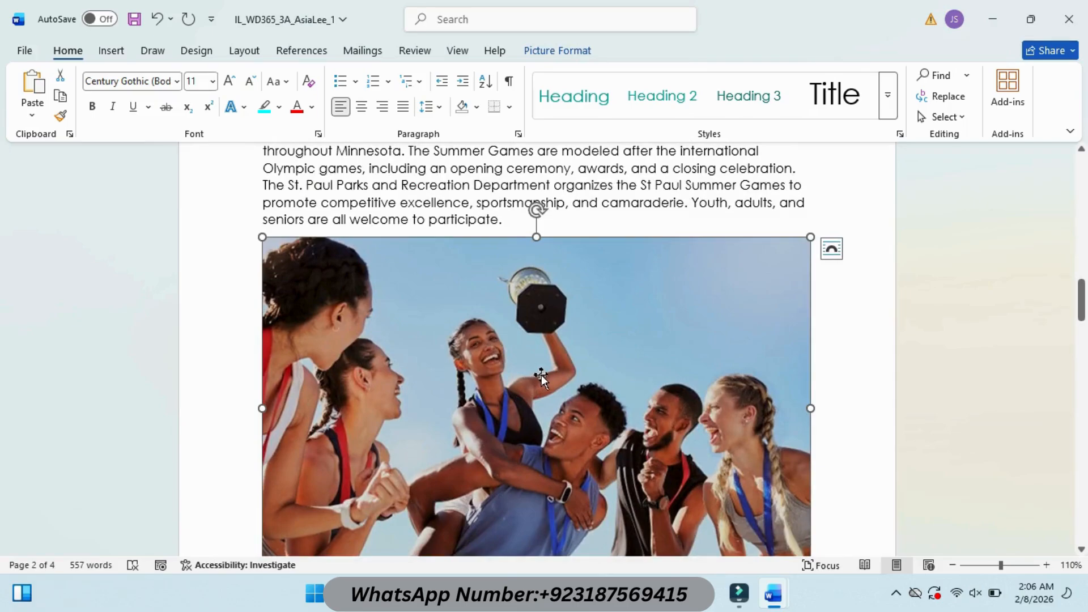
left_click(584, 58)
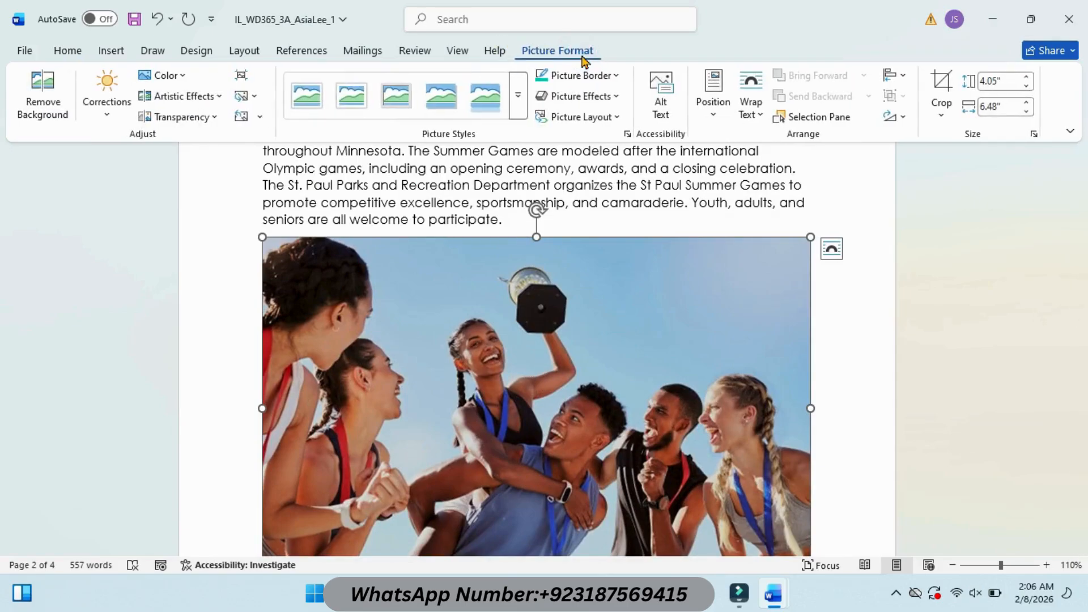
left_click(110, 116)
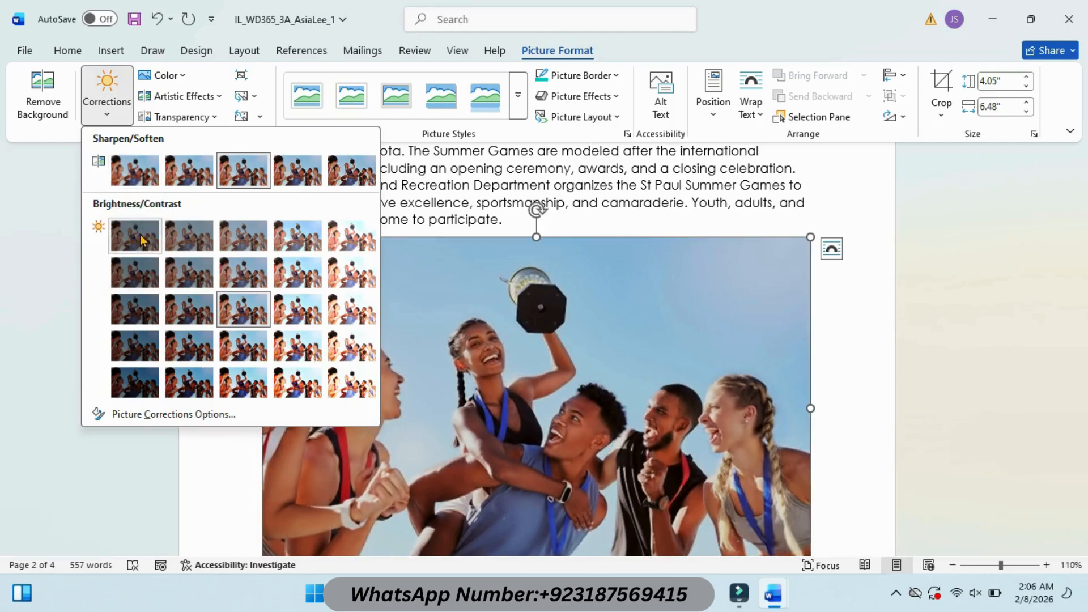
left_click(182, 237)
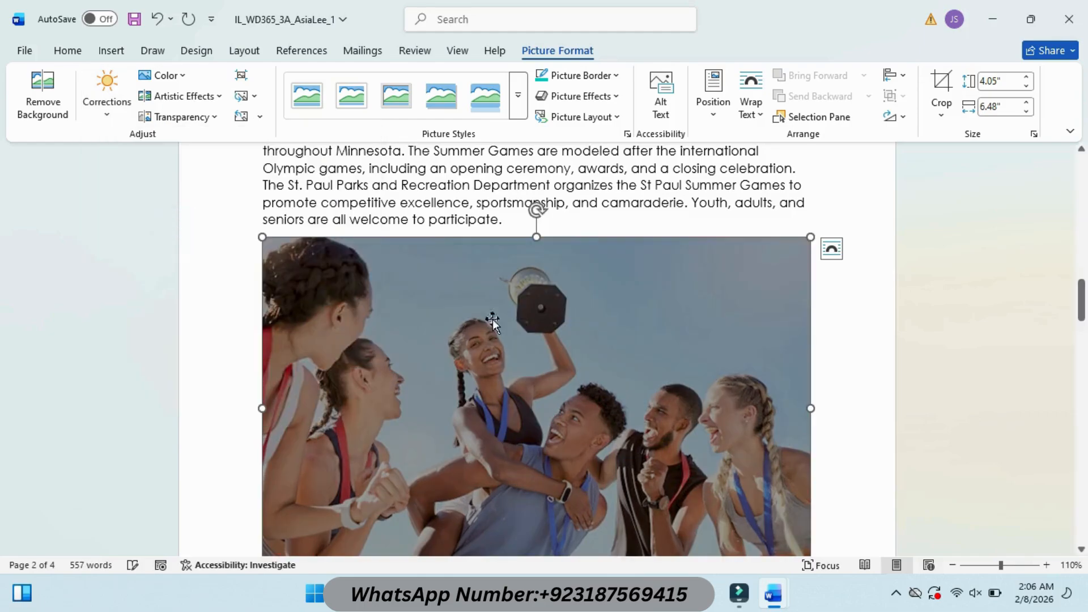
In the instructions document, highlight instruction 8b about resizing the picture to 96% in turquoise
mouse_move(771, 590)
left_click(707, 522)
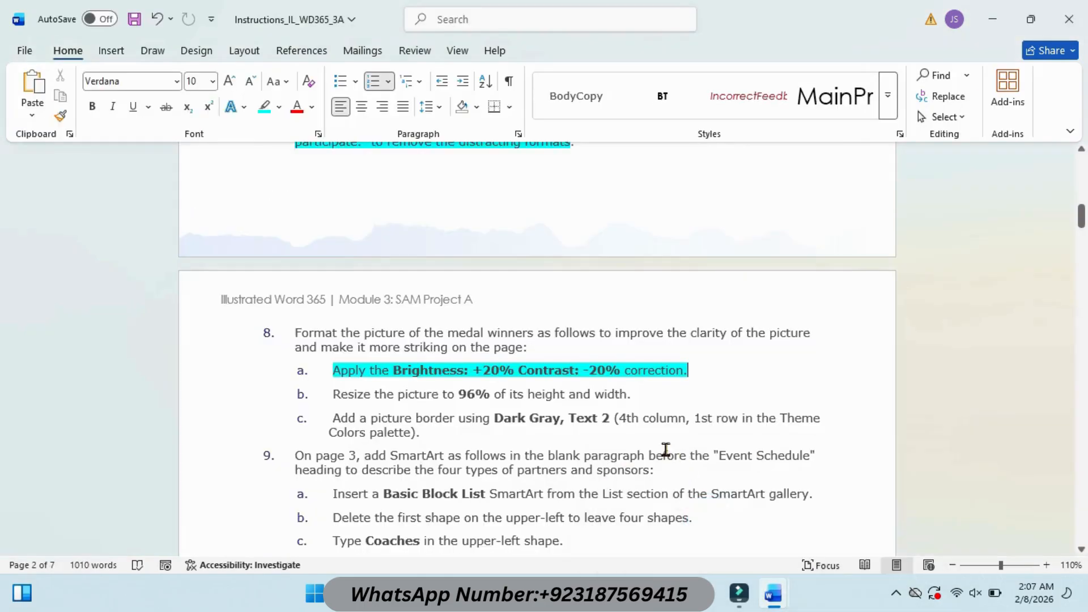
left_click_drag(1080, 224, 1080, 229)
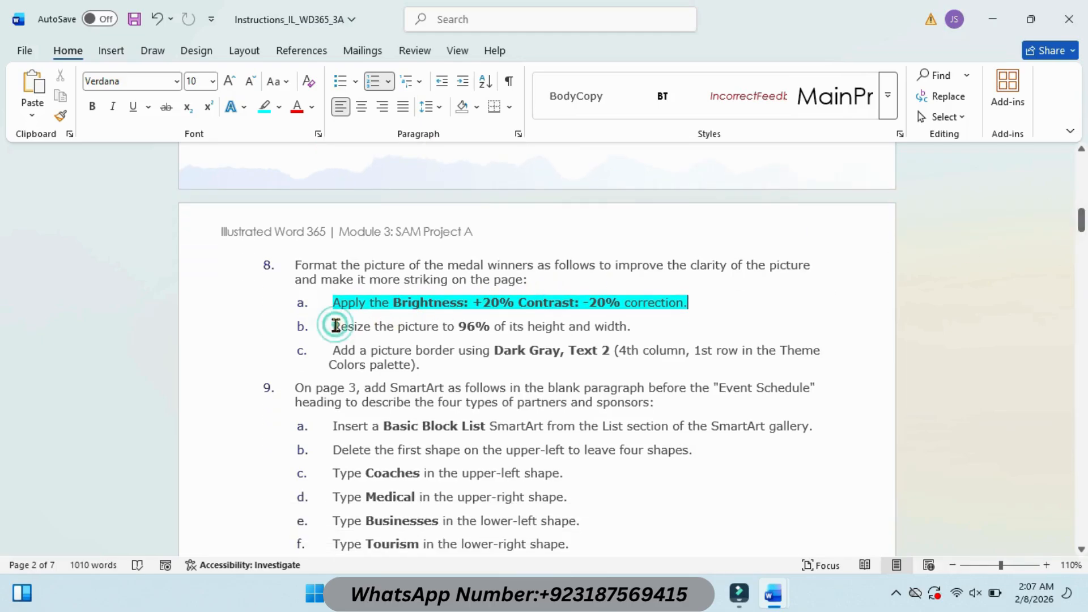
left_click_drag(335, 326, 648, 326)
left_click(716, 298)
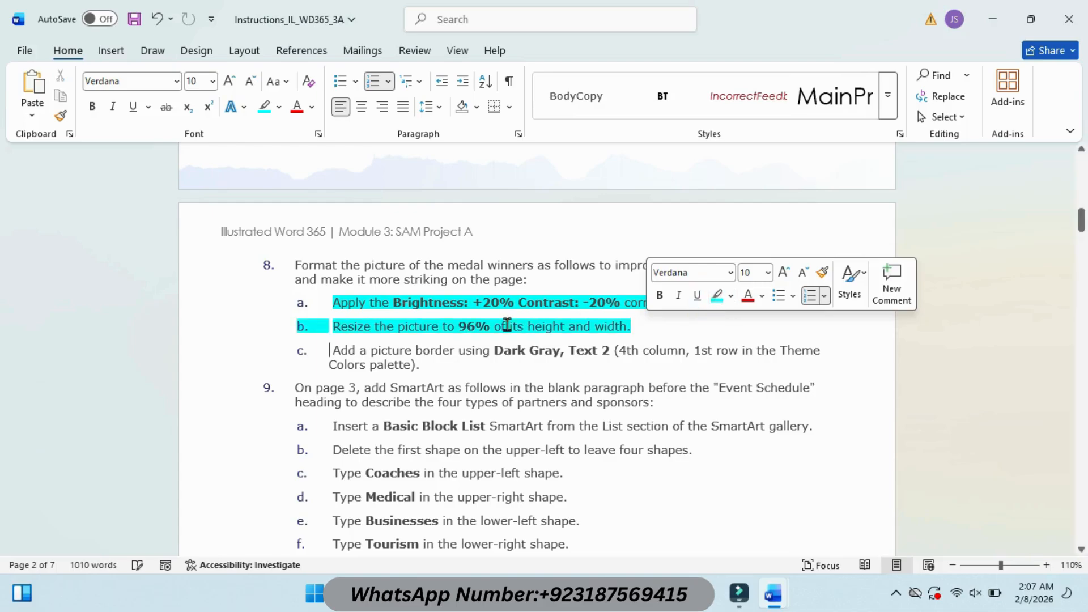
In the project document, scale the medal winners picture to 96% of its height and width with the aspect ratio locked
mouse_move(773, 592)
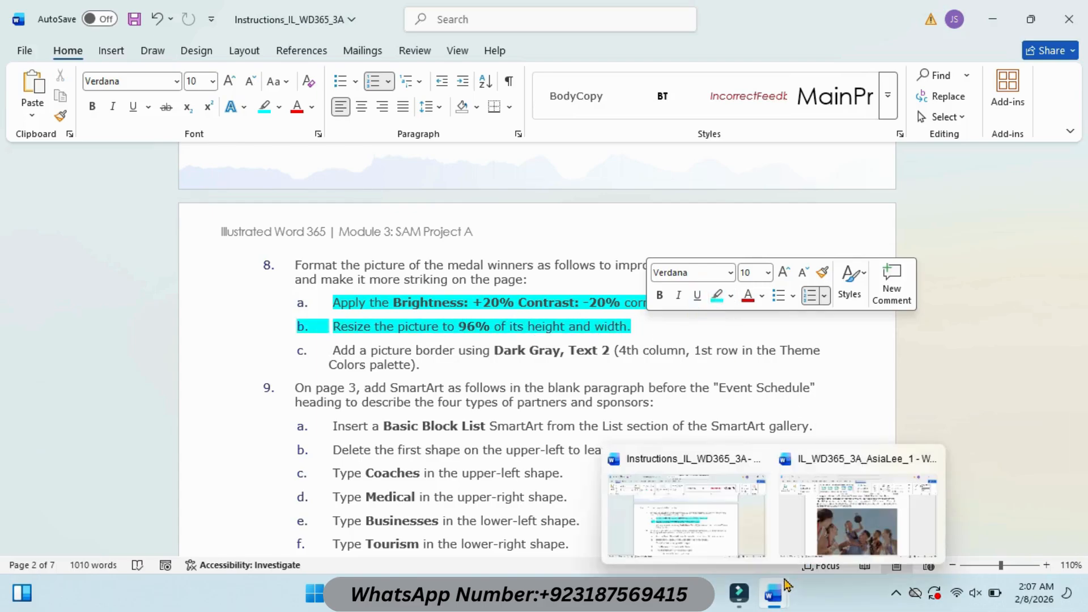
left_click(834, 527)
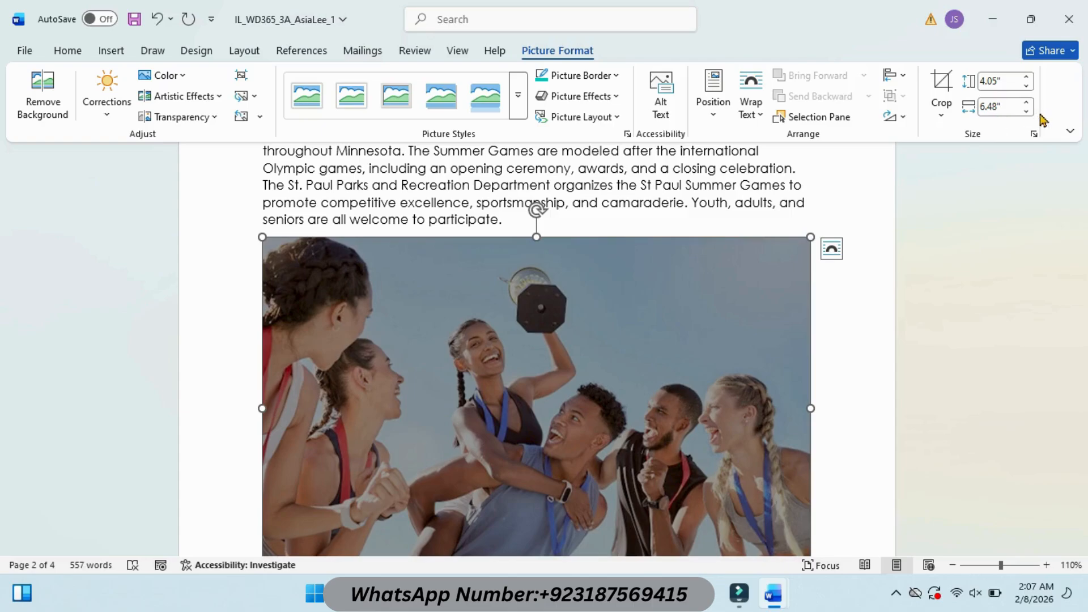
left_click(1034, 134)
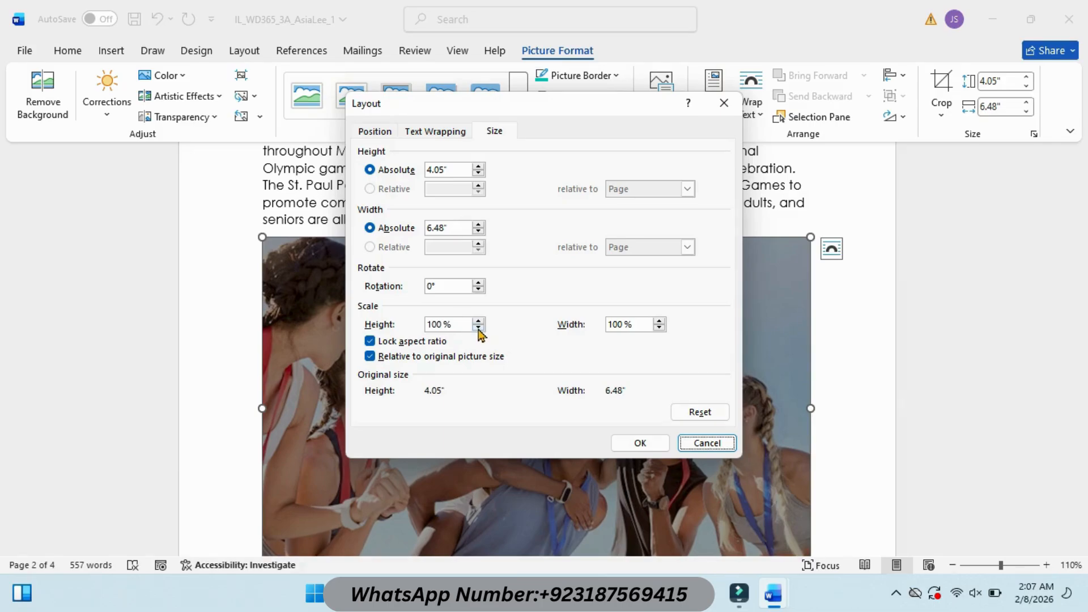
left_click(478, 328)
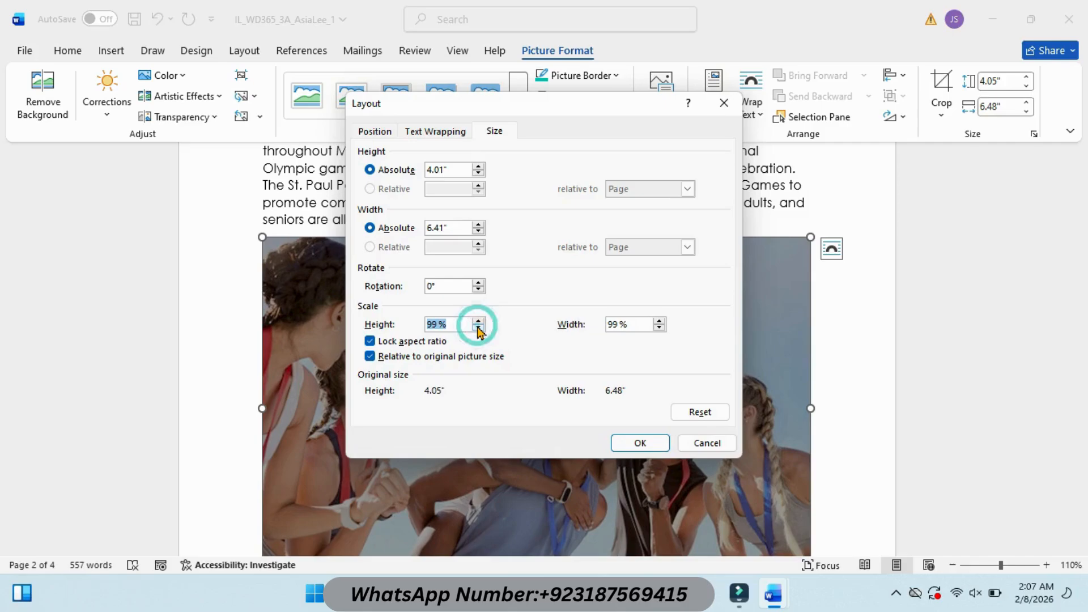
left_click(478, 328)
left_click(478, 328)
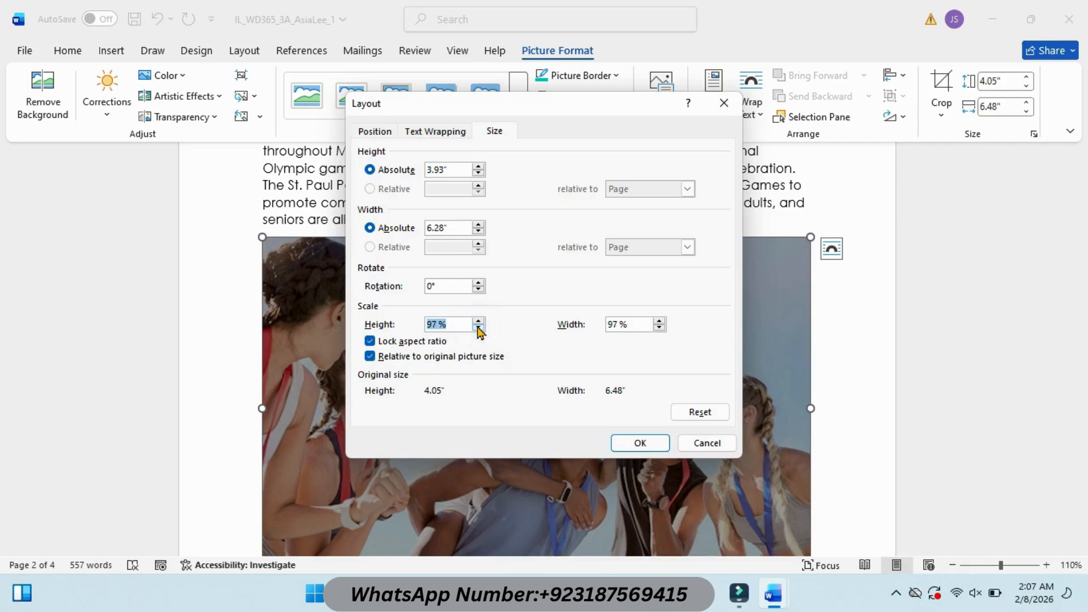
left_click(477, 328)
left_click(641, 444)
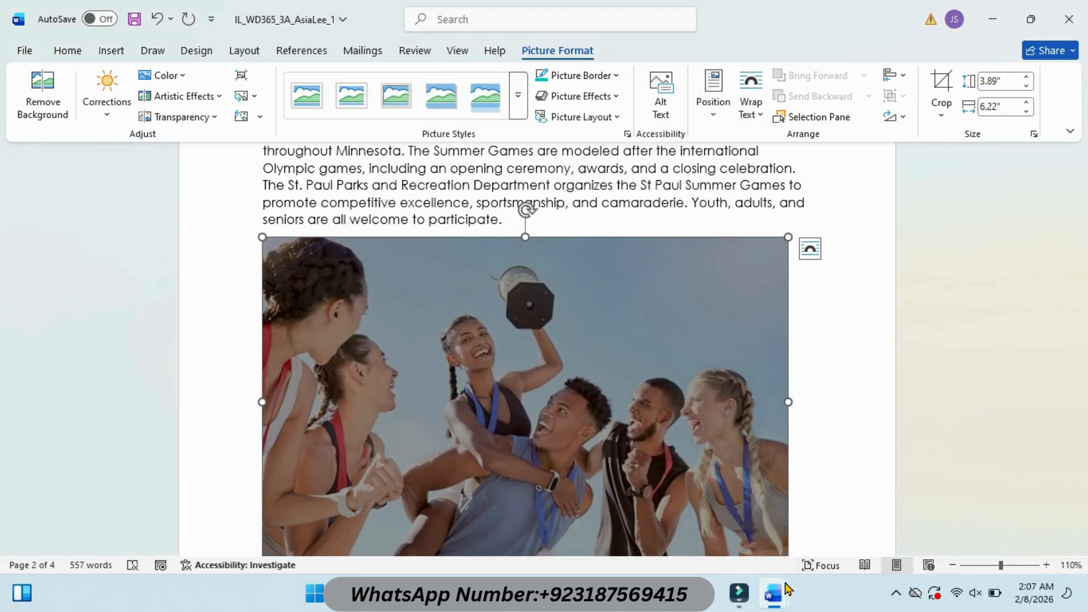
In the instructions document, highlight instruction 8c about adding the picture border in turquoise
mouse_move(773, 593)
left_click(657, 481)
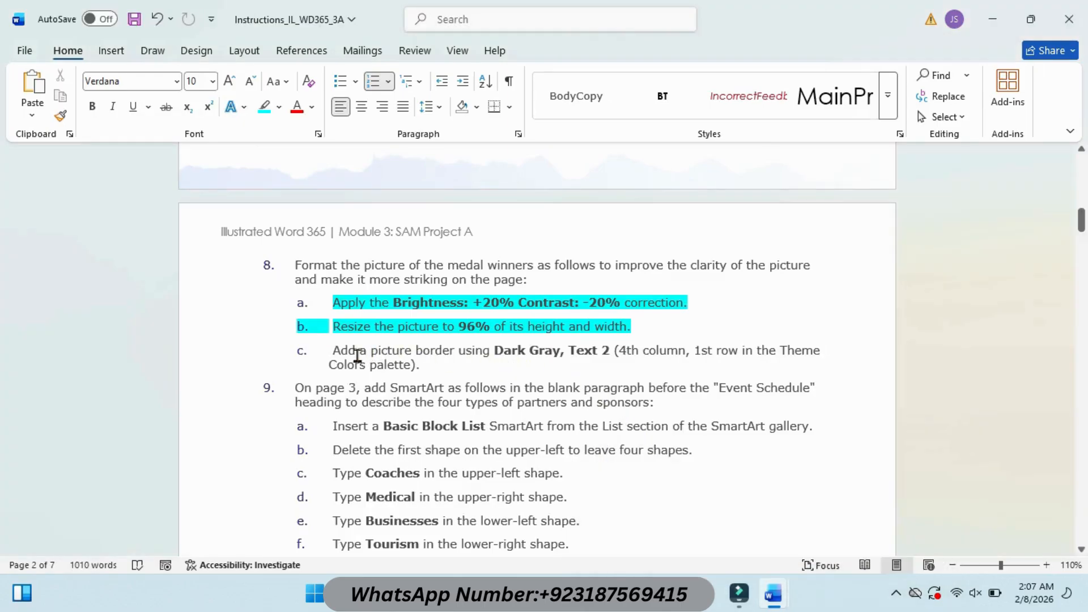
left_click_drag(332, 350, 425, 360)
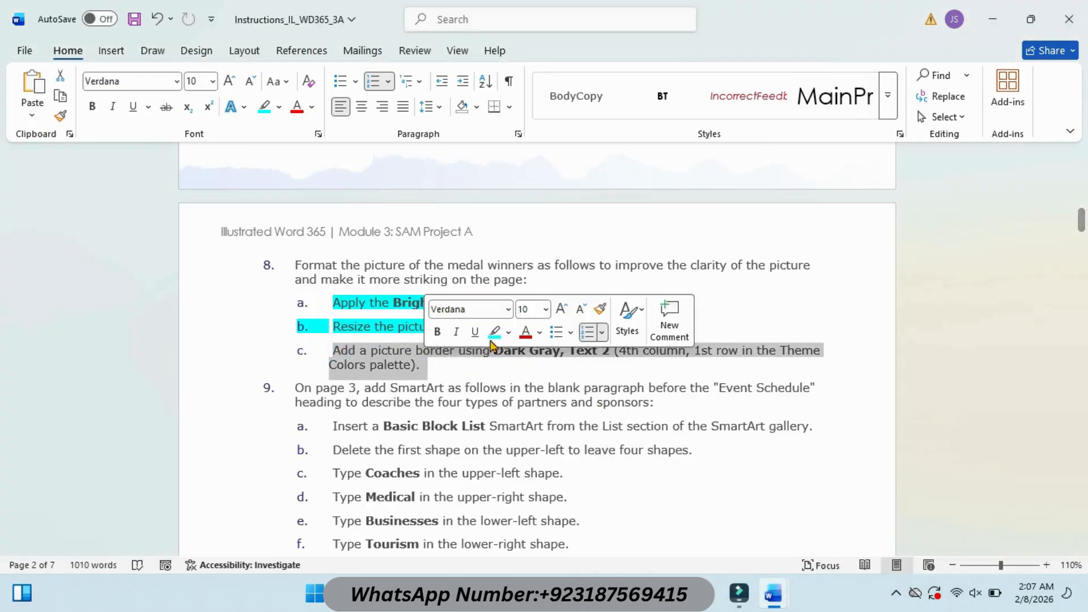
left_click(494, 334)
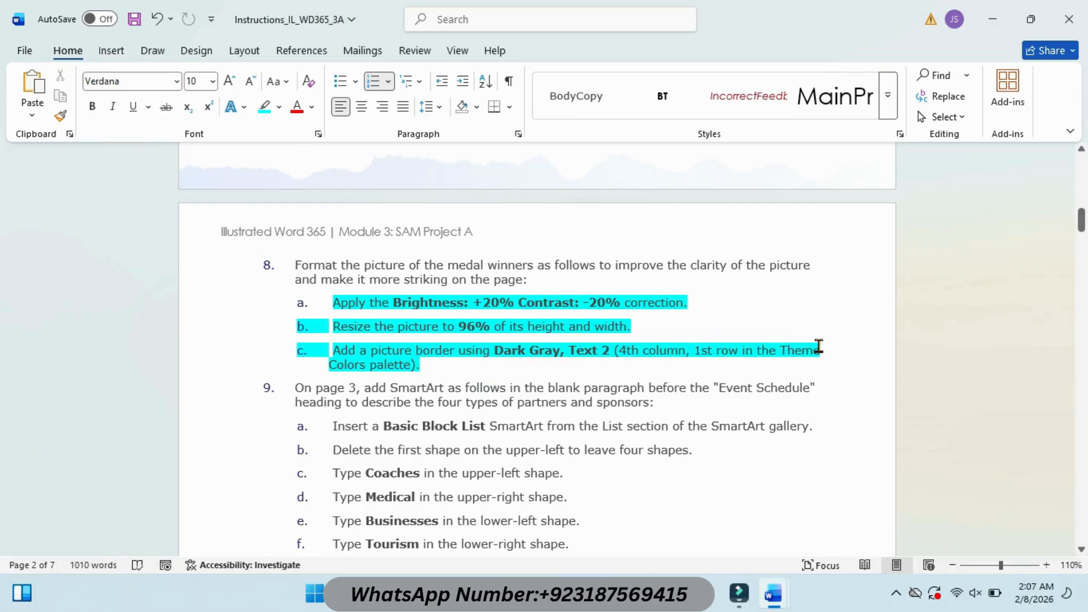
In the project document, add a picture border in the Dark Gray, Text 2 theme color to the medal winners picture
mouse_move(774, 594)
left_click(825, 525)
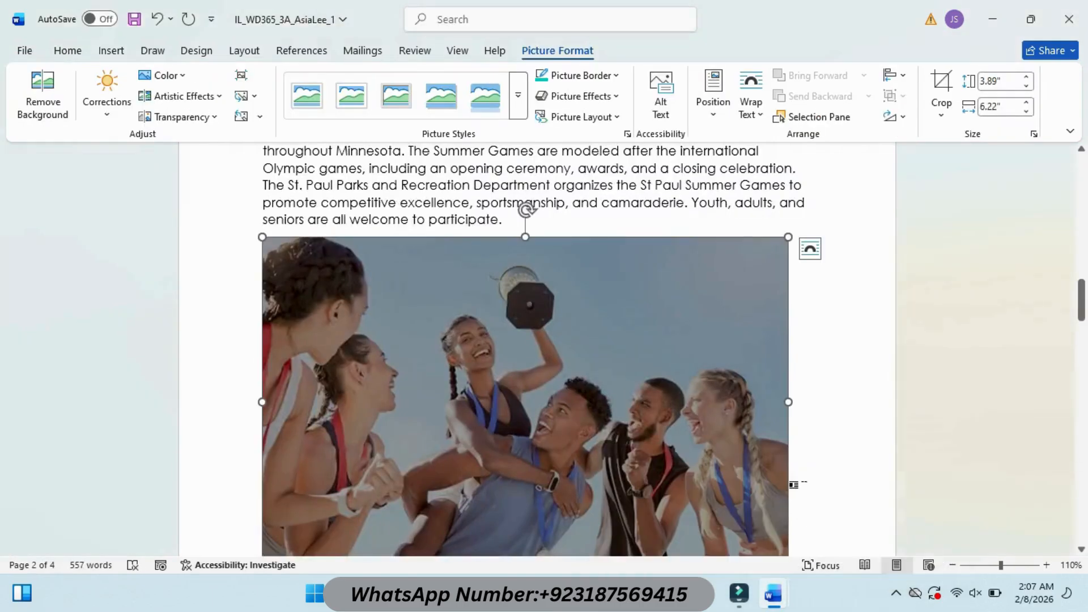
left_click(616, 76)
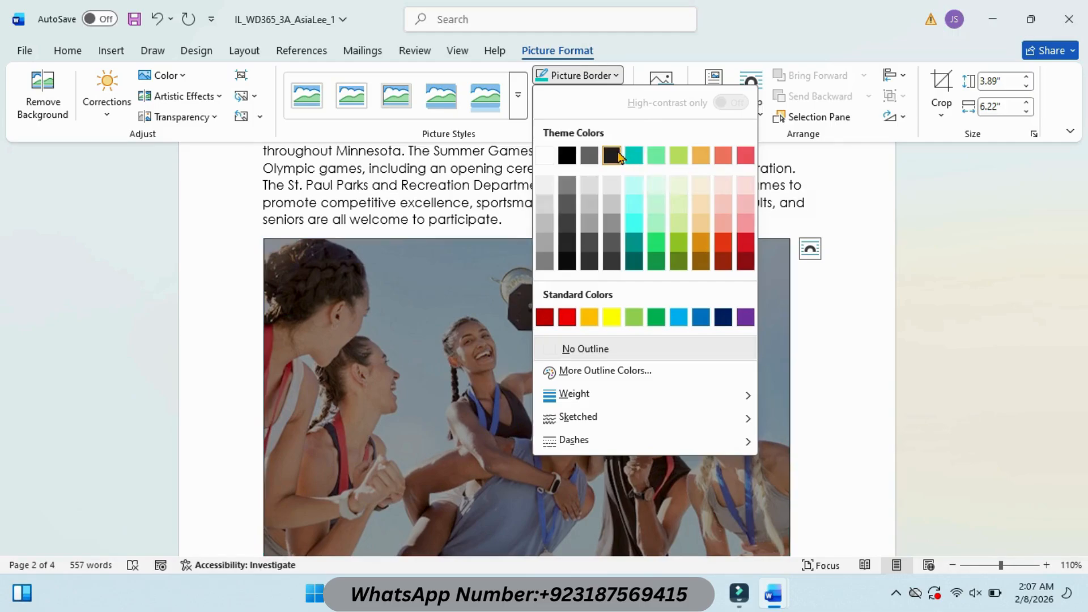
left_click(619, 157)
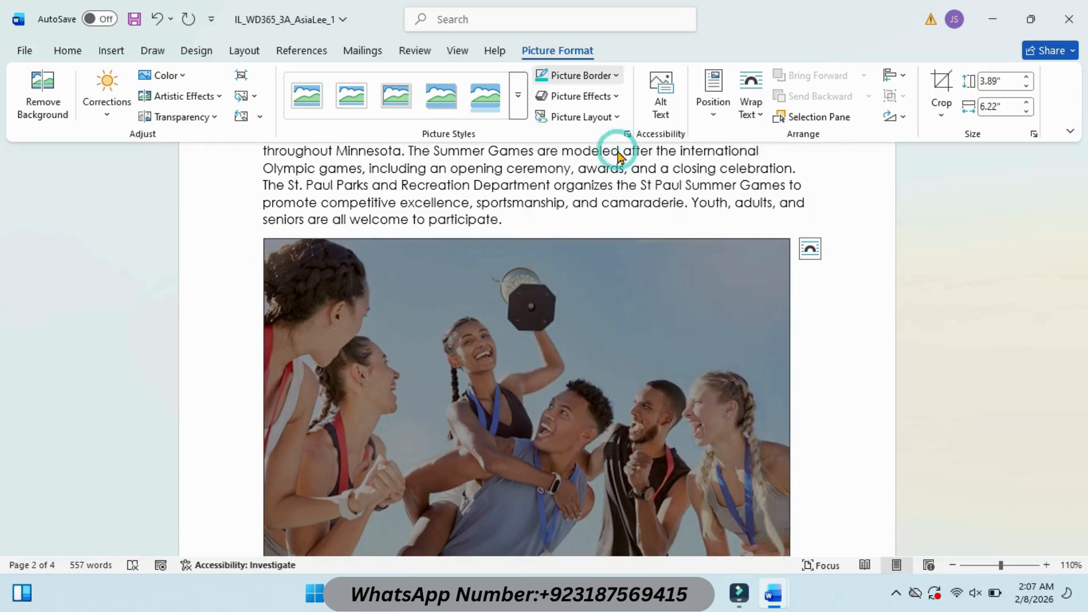
In the instructions document, highlight the page 1 header line "Illustrated Word 365 | Module 3: SAM Project A" in turquoise
mouse_move(774, 593)
left_click(725, 529)
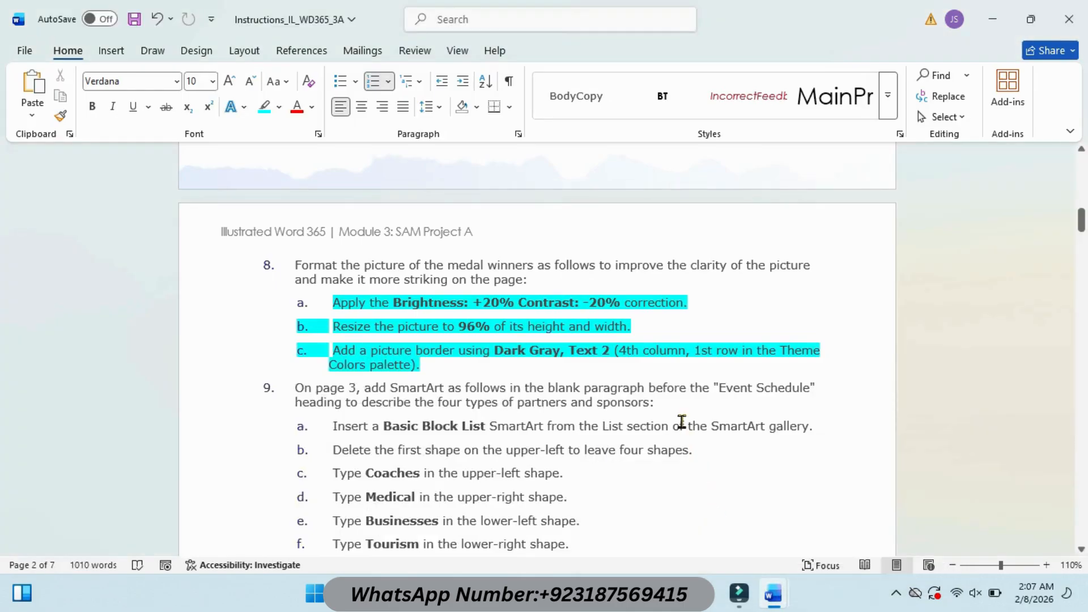
scroll(681, 420, "up", 15)
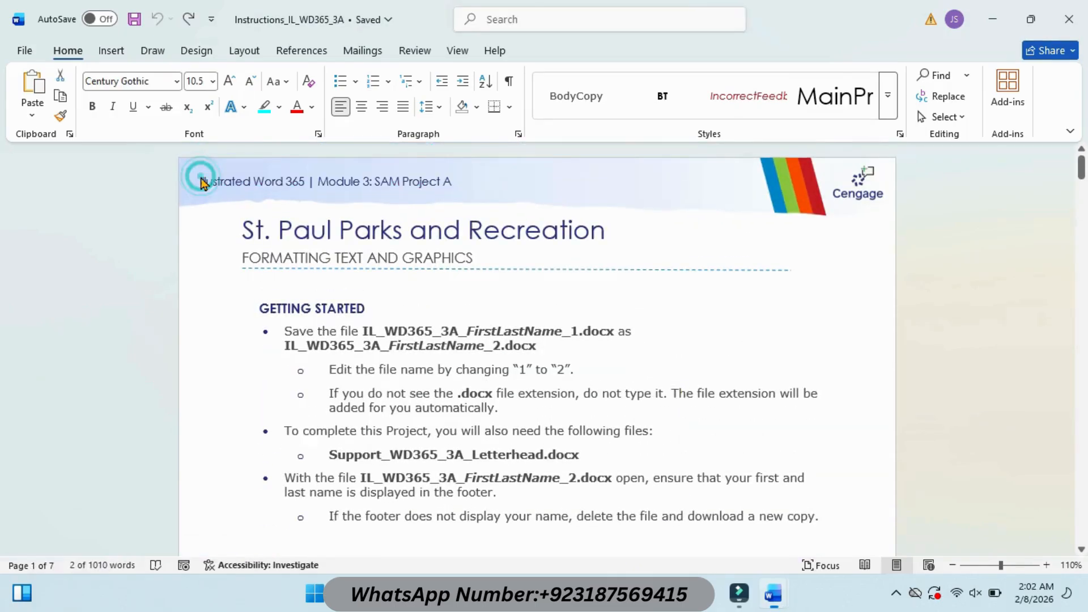
left_click_drag(283, 181, 199, 182)
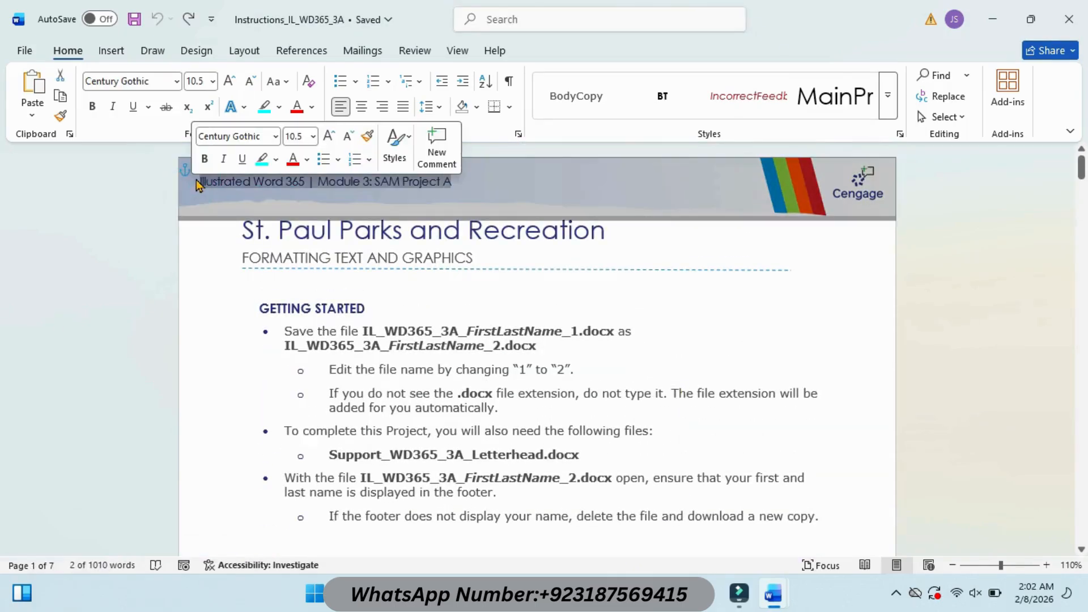
left_click(263, 167)
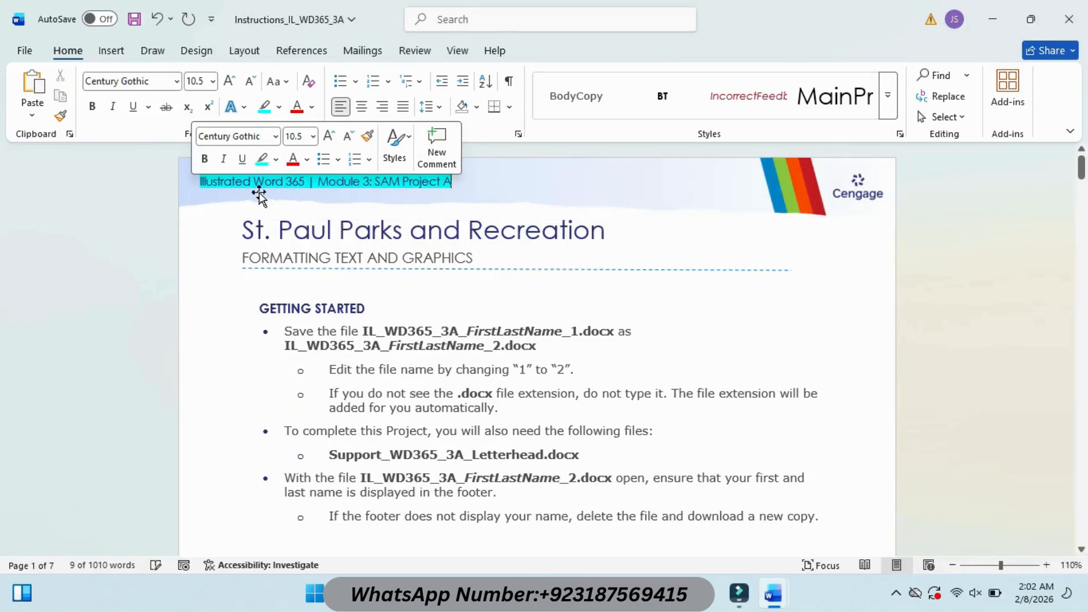
left_click(372, 193)
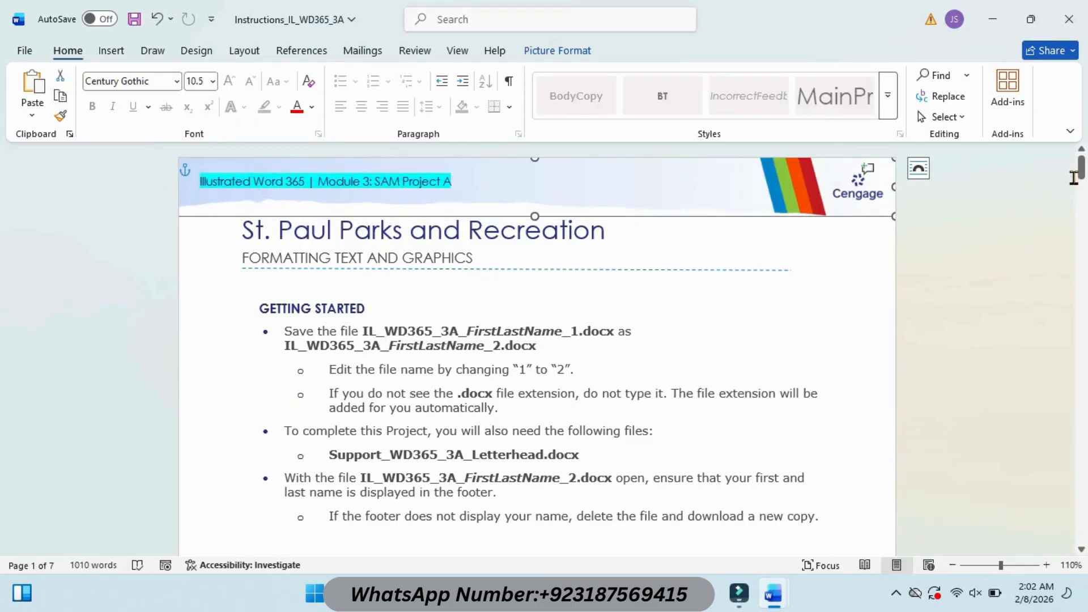
Highlight the sentence "Insert the missing letterhead picture for the cover letter as follows:" in instruction 1 in turquoise
left_click_drag(1082, 170, 1084, 195)
left_click_drag(297, 240, 701, 239)
left_click(772, 214)
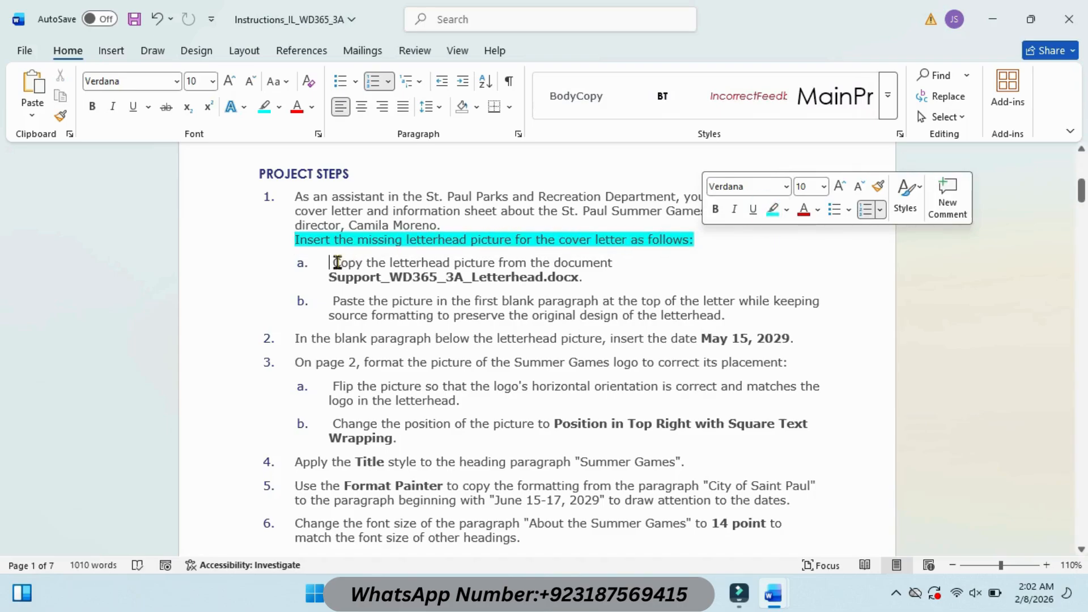
Highlight the text "Copy the letterhead picture from the document" in instruction 1a in turquoise
left_click_drag(332, 262, 639, 262)
left_click(690, 234)
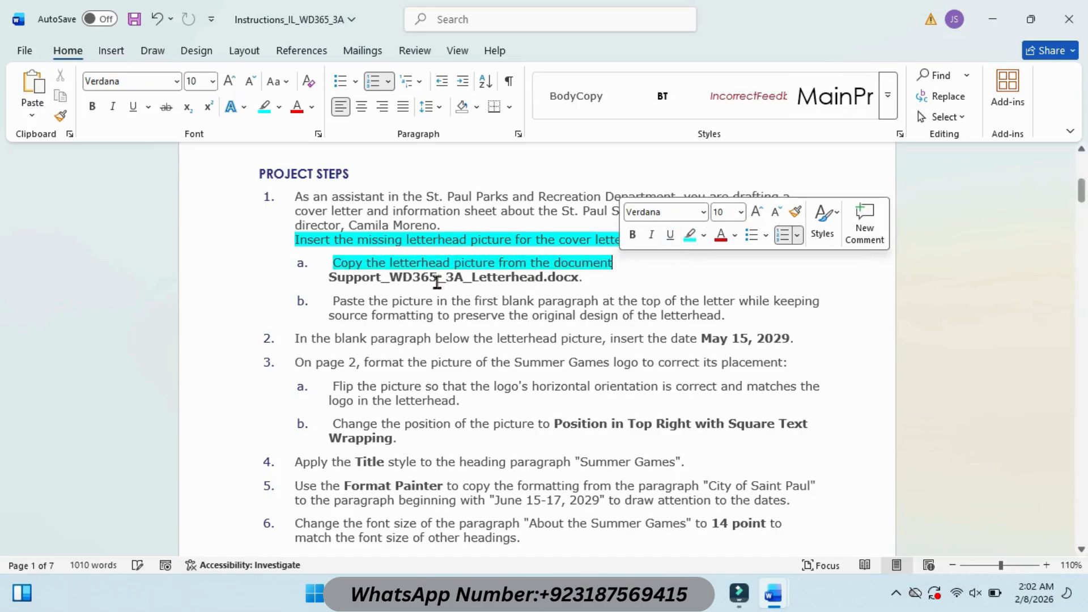
mouse_move(773, 594)
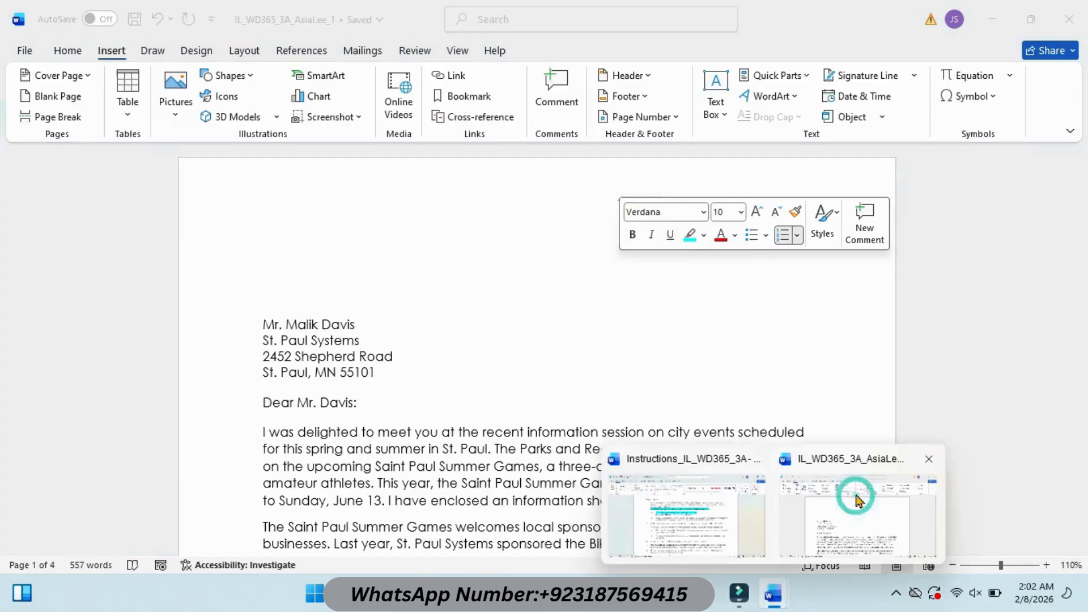
left_click(851, 499)
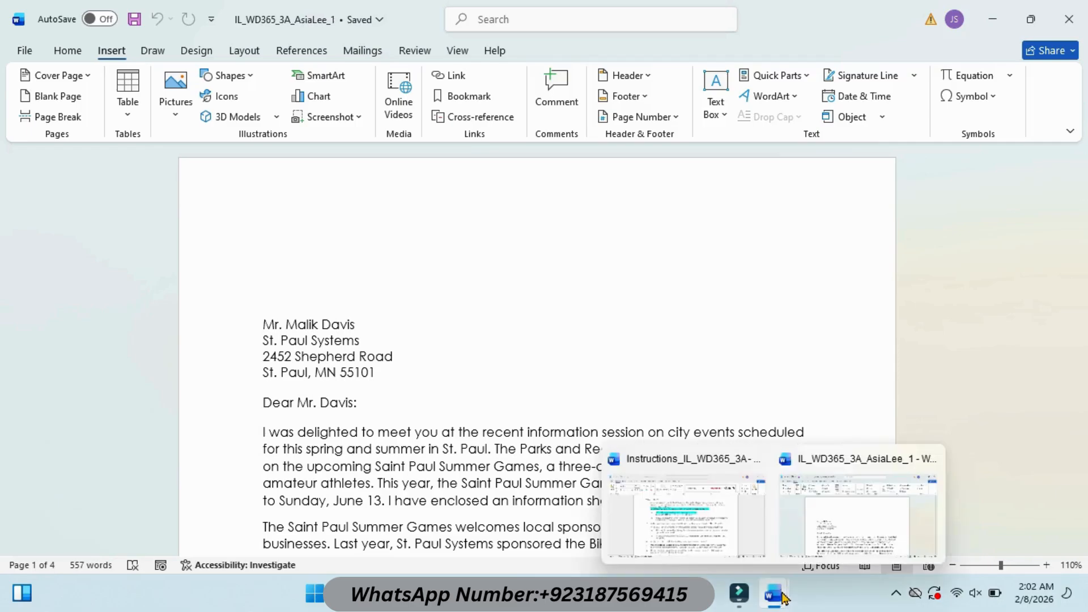
left_click(729, 517)
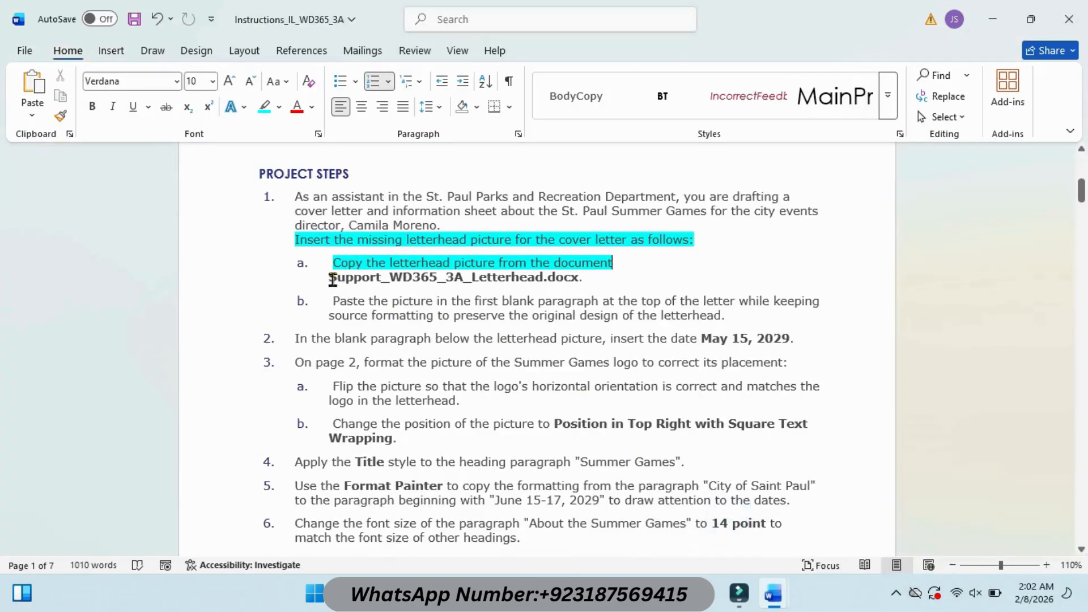
Copy the file name "Support_WD365_3A_Letterhead" from instruction 1a, without its extension
left_click_drag(330, 278, 514, 282)
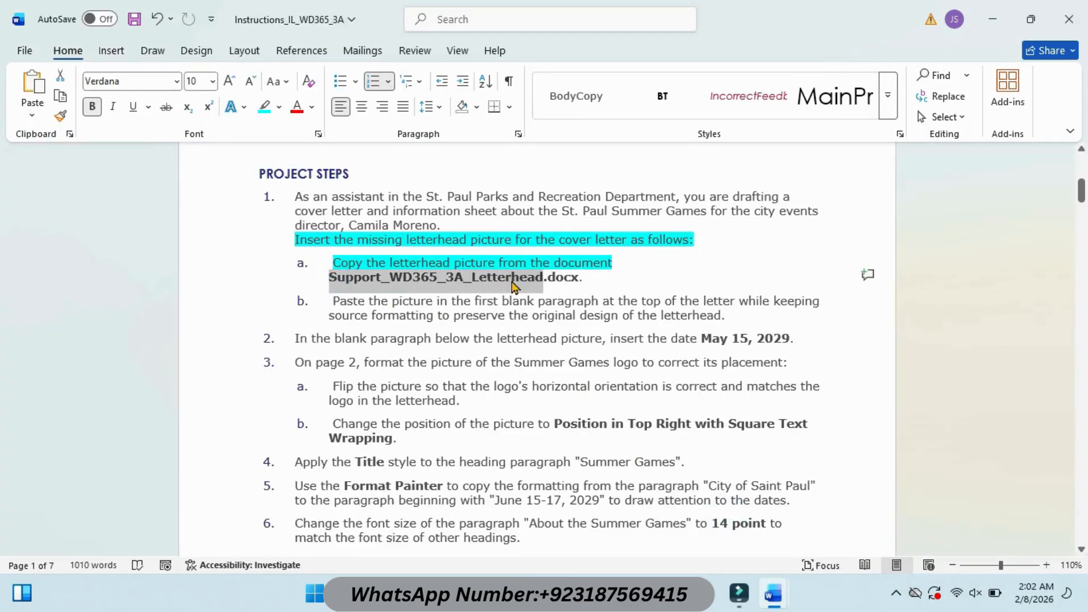
right_click(513, 286)
left_click(554, 275)
Search the "illusted word new" folder in File Explorer for Support_WD365_3A_Letterhead and open the document of exactly that name
mouse_move(605, 584)
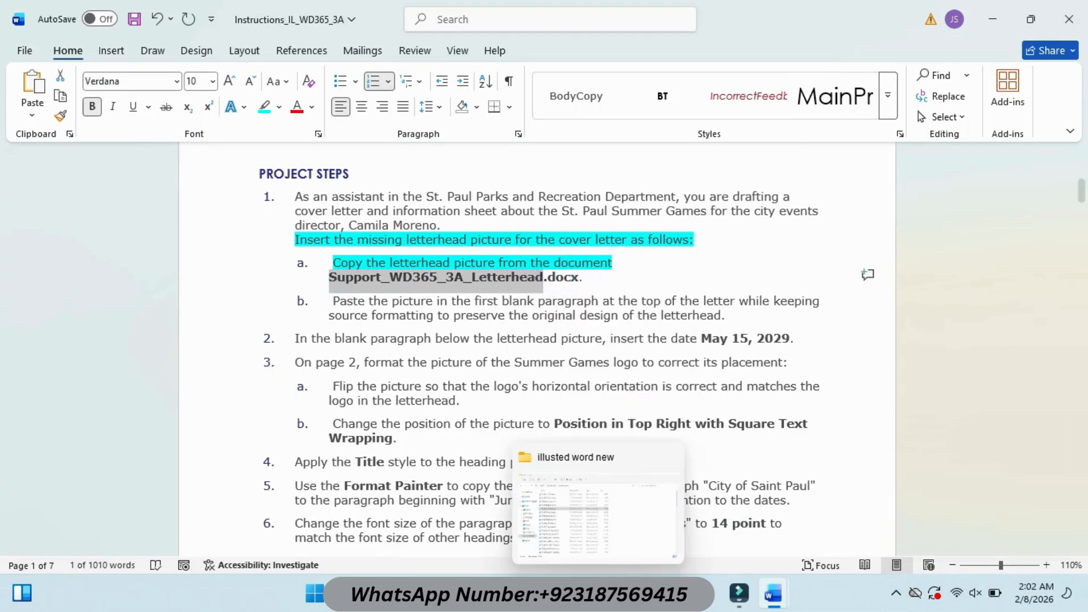
left_click(602, 513)
left_click(933, 78)
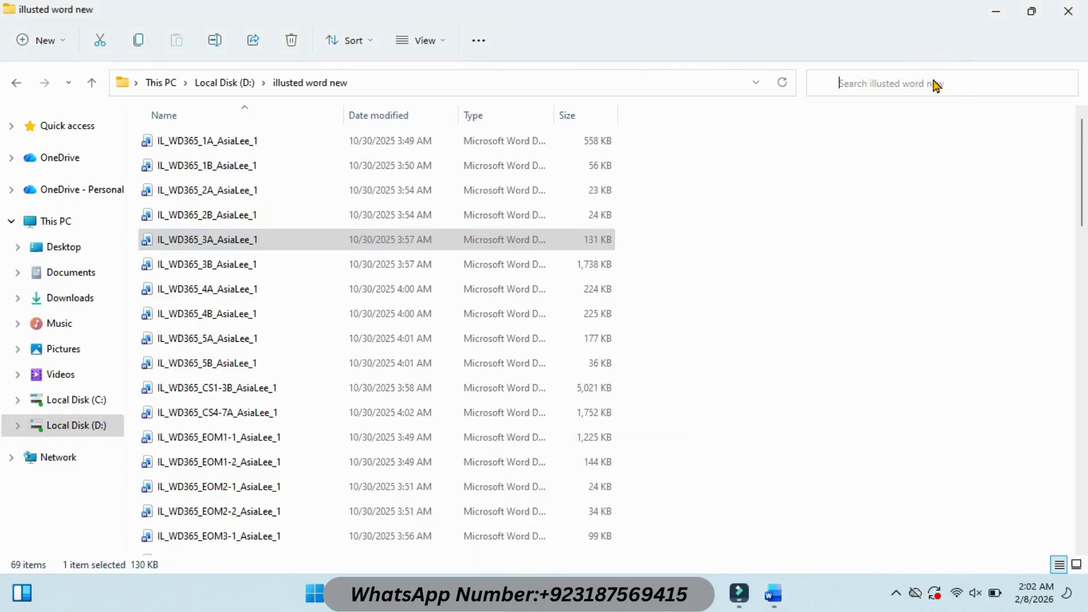
key("ctrl+v")
left_click(1065, 84)
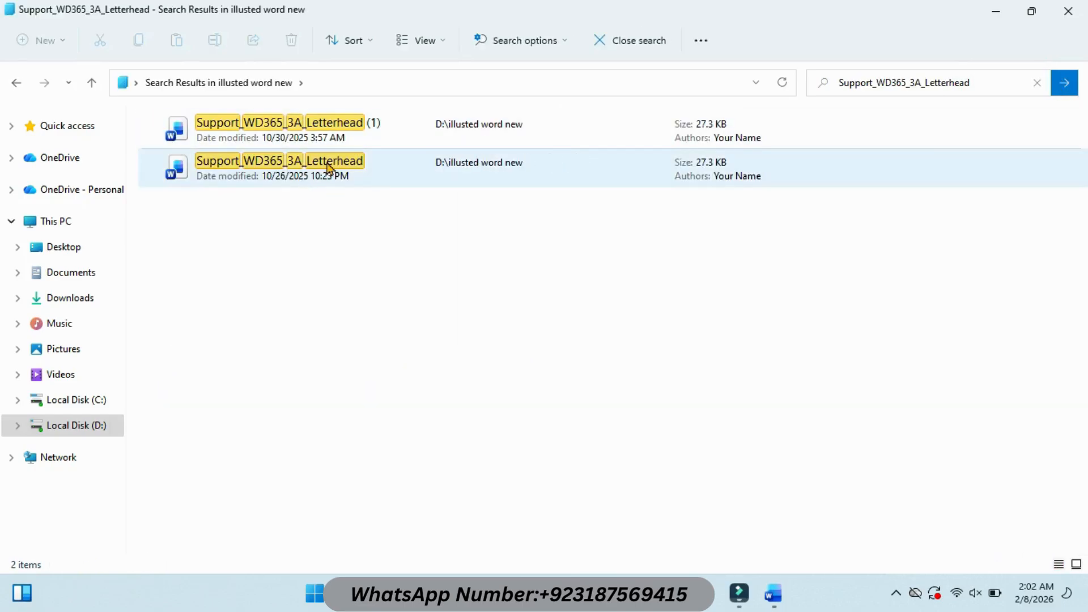
double_click(328, 166)
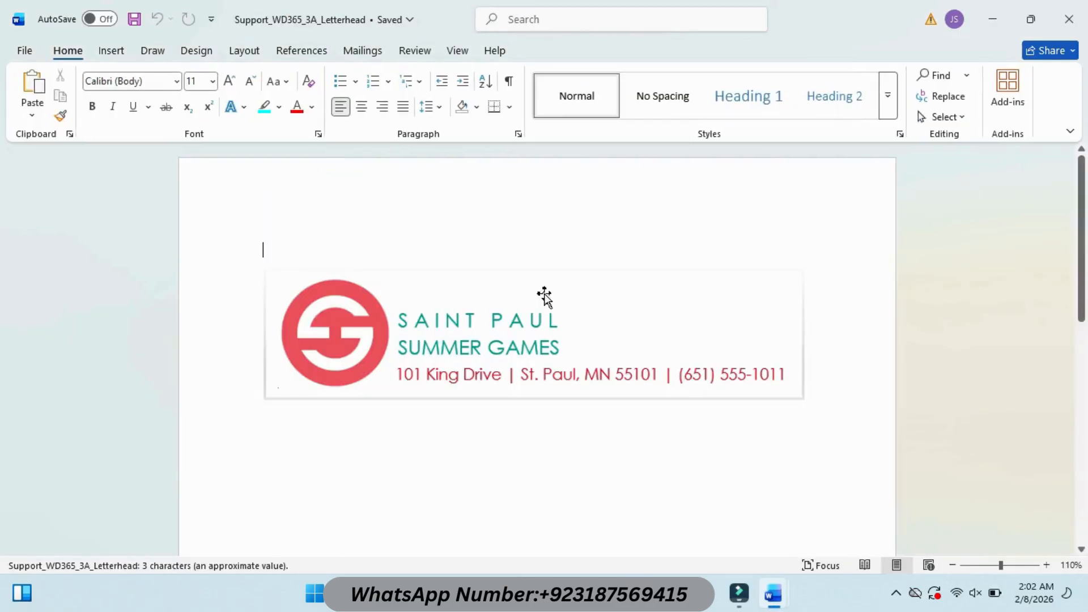
Copy the Saint Paul Summer Games letterhead picture and close the support document
left_click(575, 318)
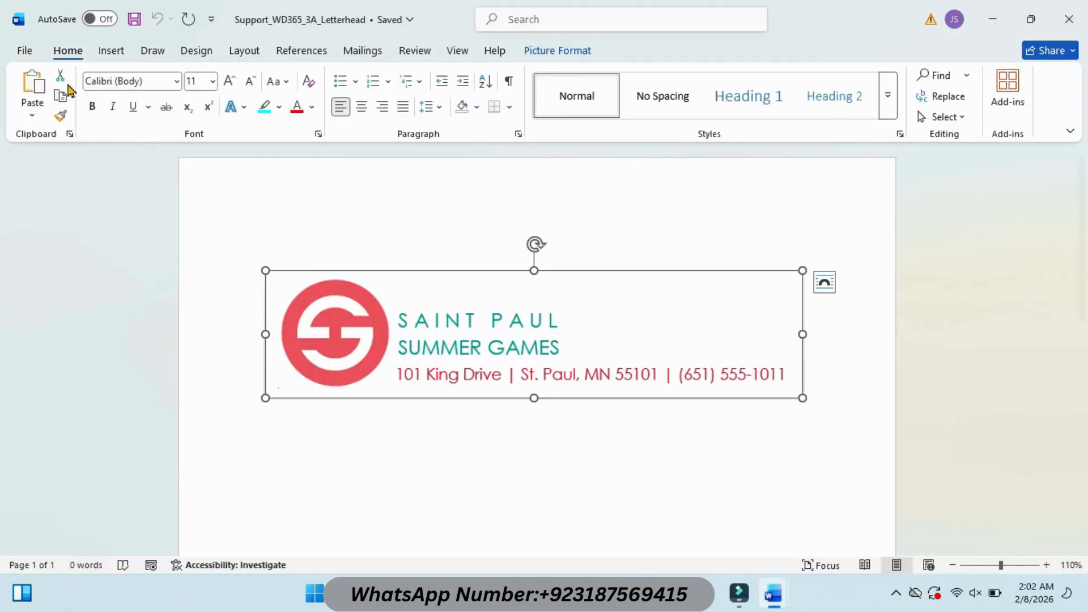
left_click(60, 97)
left_click(1070, 18)
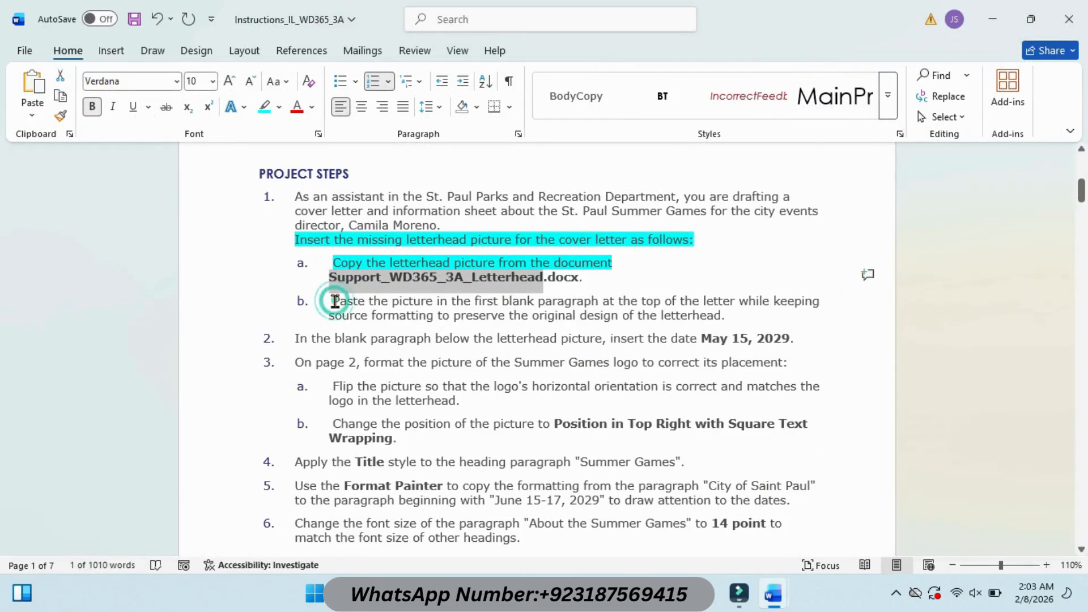
In the instructions document, highlight instruction 1b about pasting the letterhead picture in turquoise
left_click_drag(335, 301, 733, 315)
left_click(800, 292)
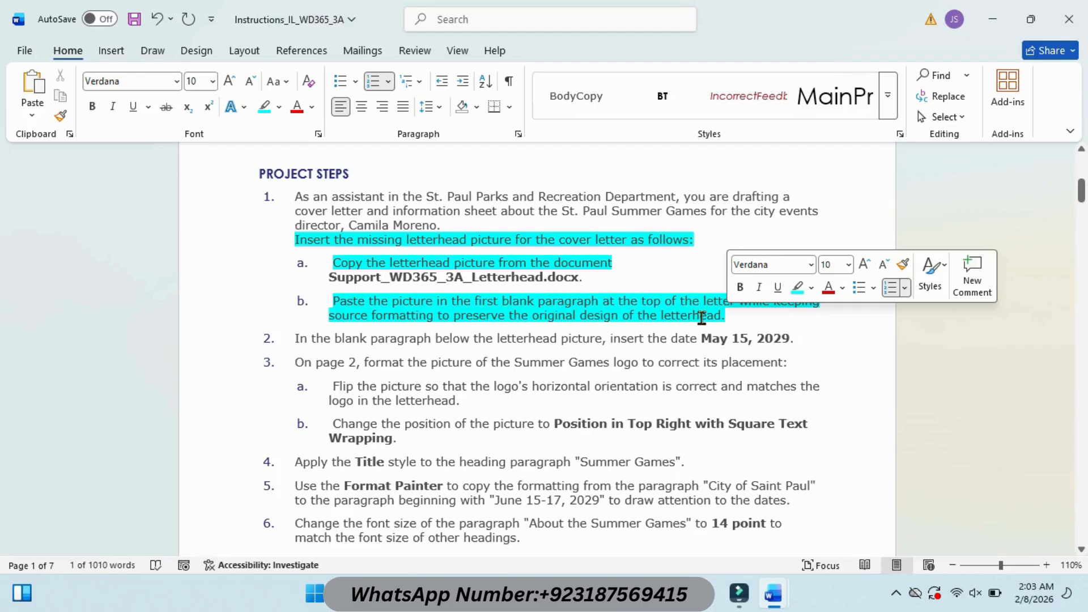
In the project document, paste the letterhead picture into the first blank paragraph at the top of the cover letter
mouse_move(774, 594)
left_click(836, 504)
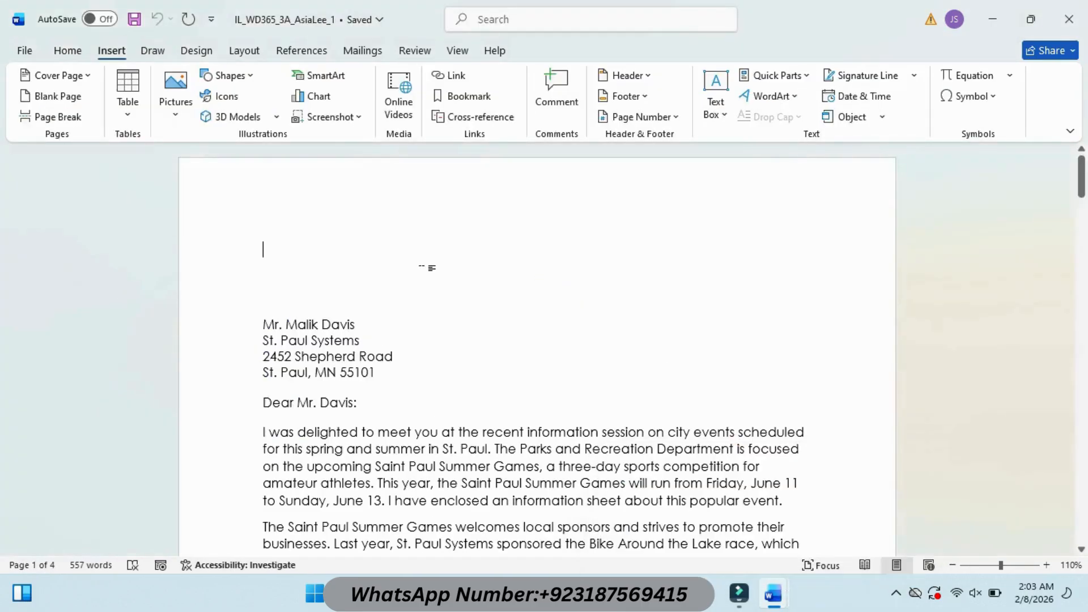
left_click(79, 56)
left_click(32, 85)
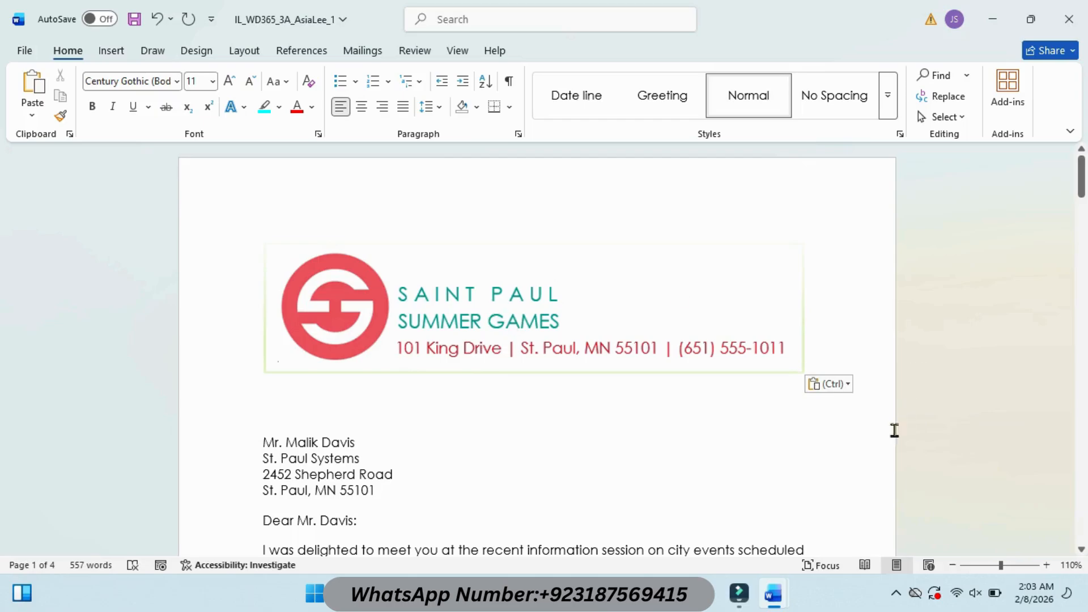
In the instructions document, highlight instruction 2 about inserting the date in turquoise
mouse_move(775, 596)
left_click(734, 524)
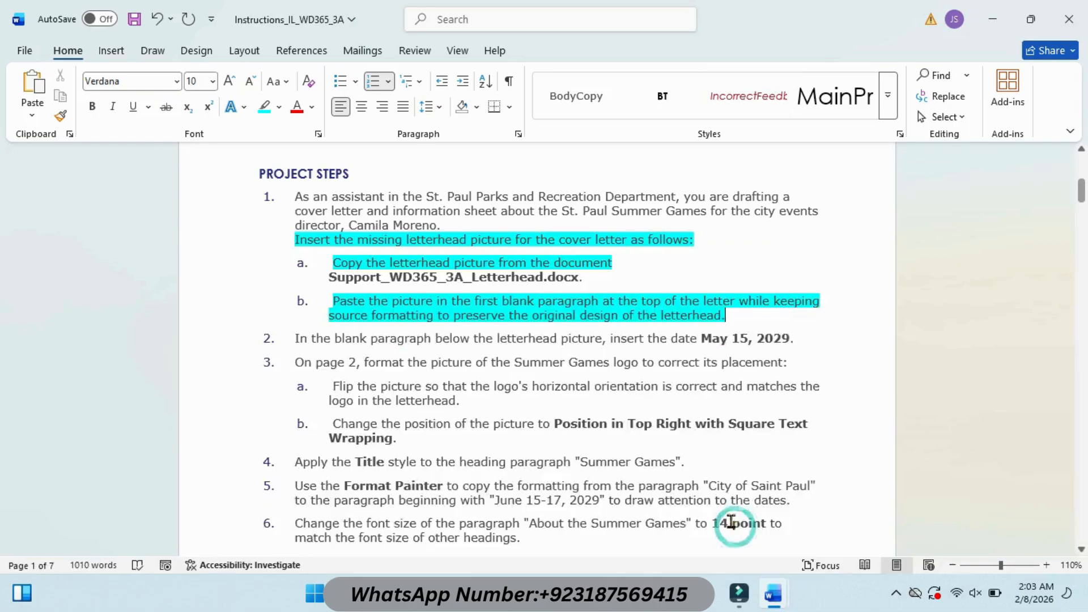
left_click_drag(1082, 188, 1082, 193)
left_click_drag(294, 299, 789, 299)
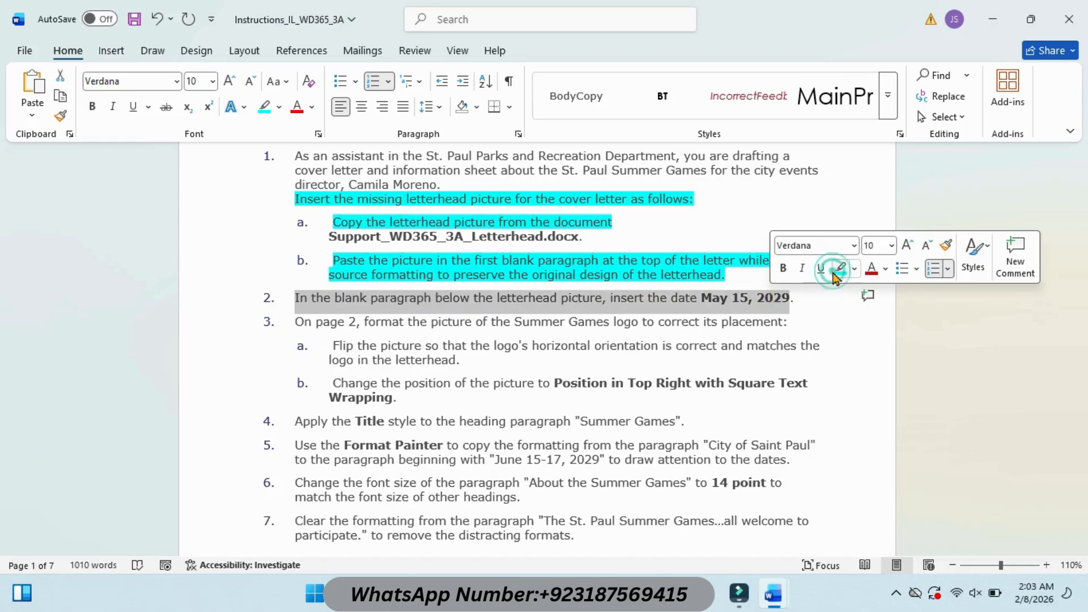
left_click(840, 268)
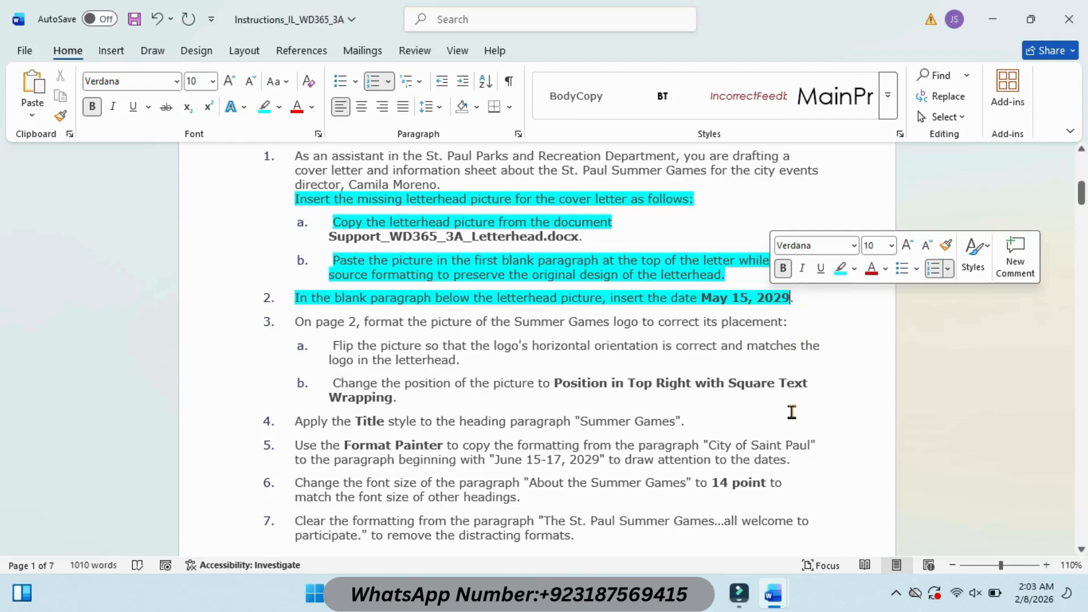
In the project document, enter the date "May 15,2029" in the blank paragraph below the letterhead picture
mouse_move(781, 602)
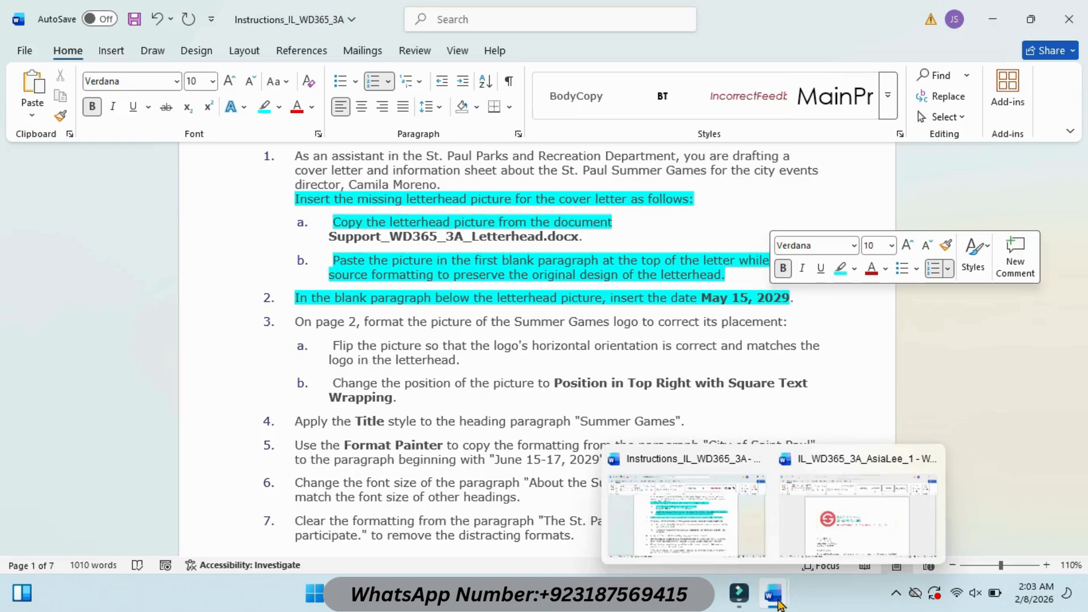
left_click(810, 540)
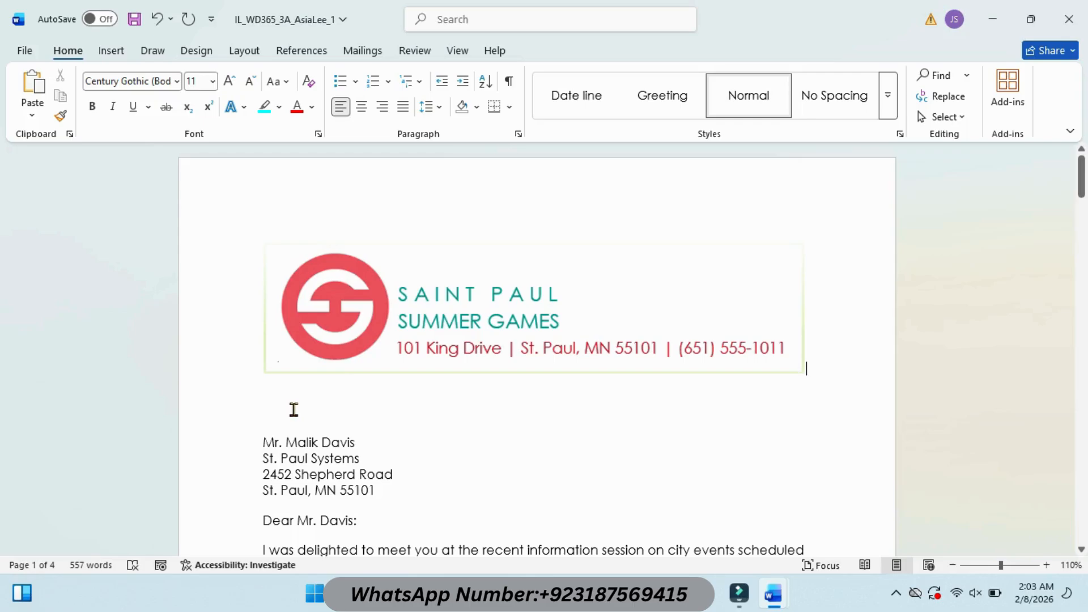
left_click(277, 422)
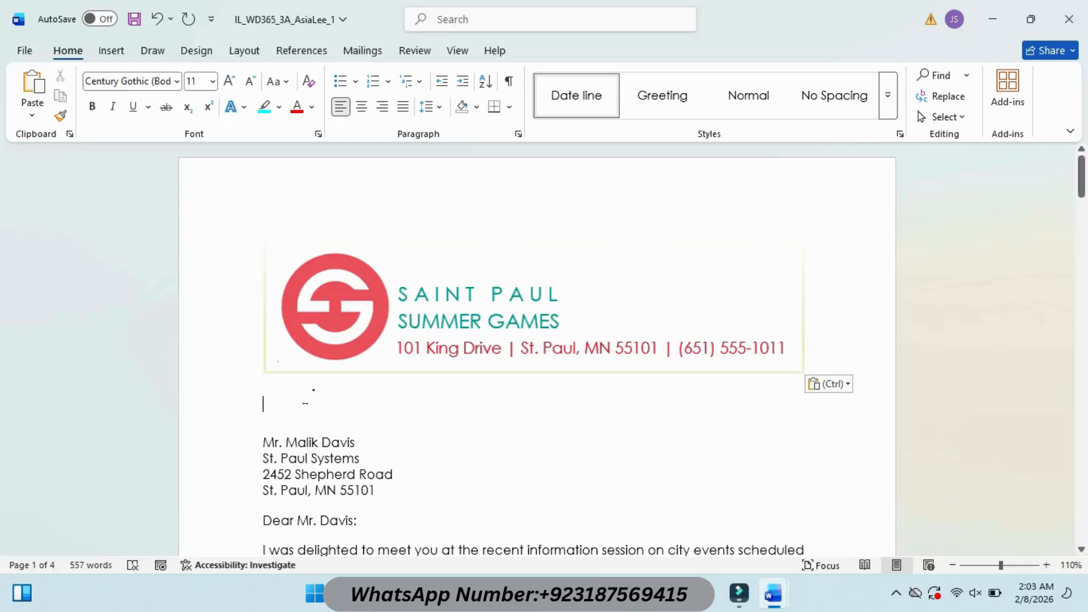
type("May 15,2029")
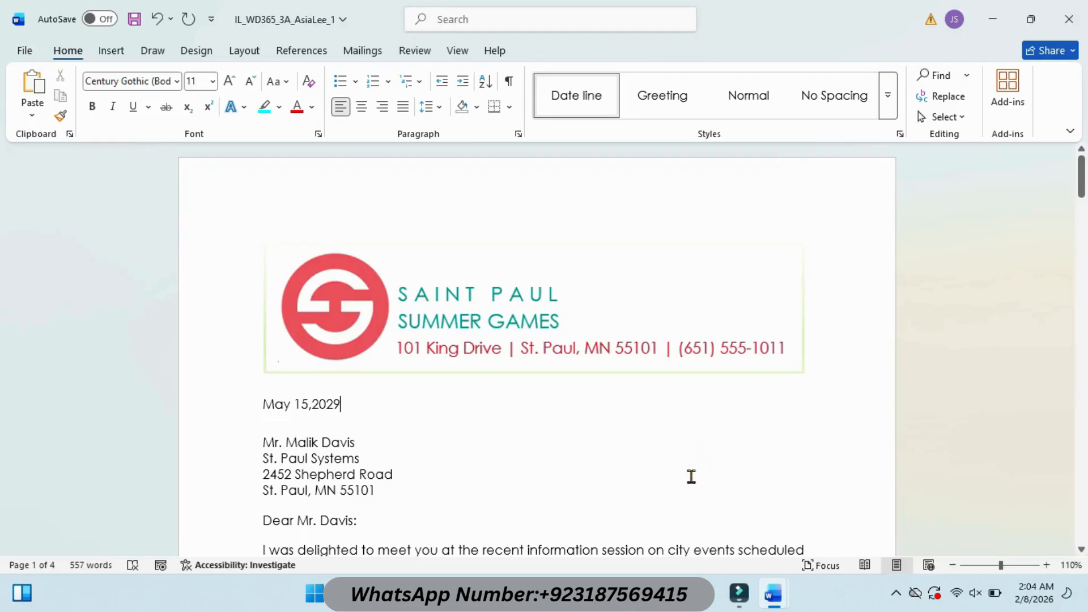
In the instructions document, highlight instruction 3a about flipping the logo picture in turquoise
mouse_move(774, 593)
left_click(686, 513)
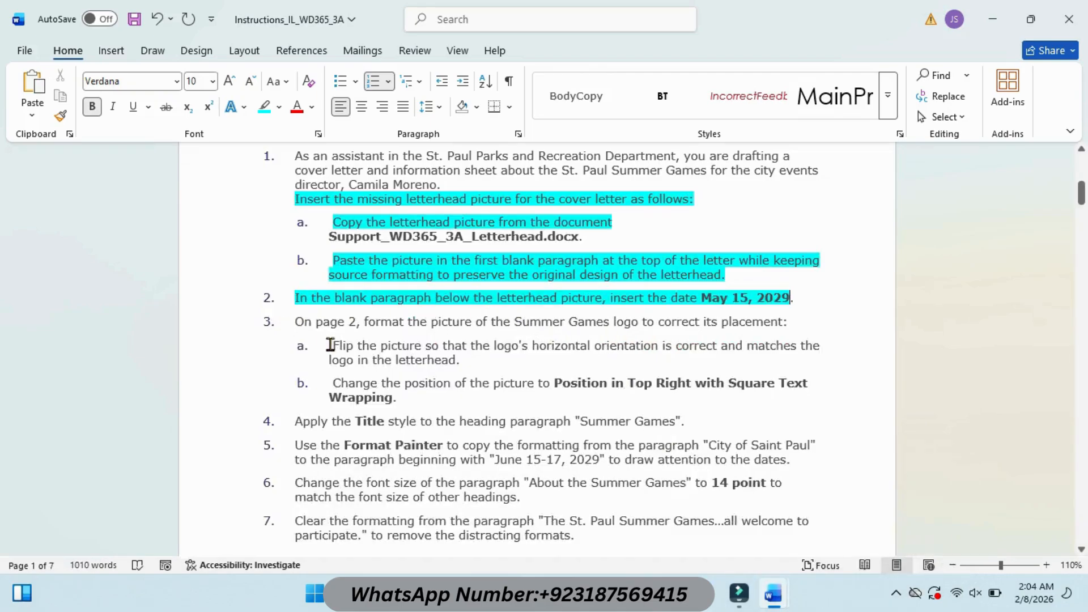
left_click_drag(330, 345, 522, 366)
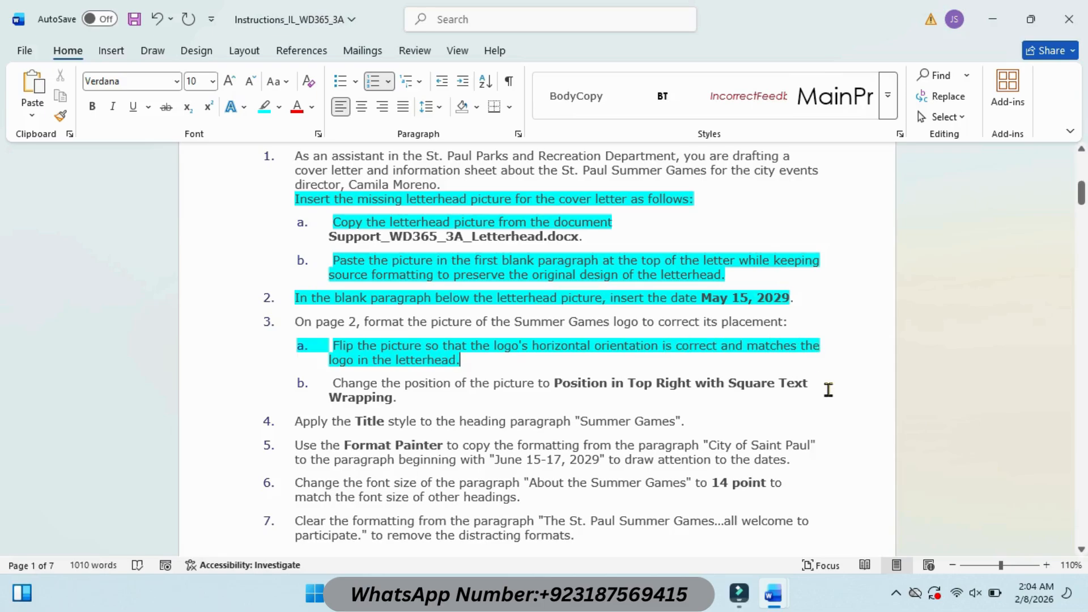
In the project document, flip the Summer Games logo picture on page 2 horizontally
mouse_move(773, 593)
left_click(850, 521)
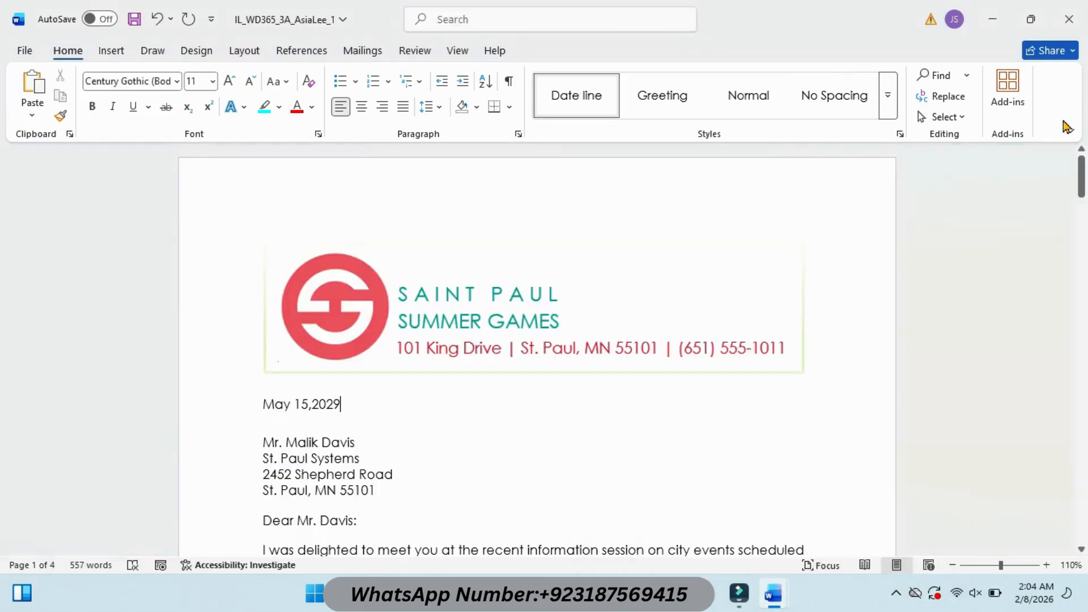
left_click_drag(1083, 175, 1084, 276)
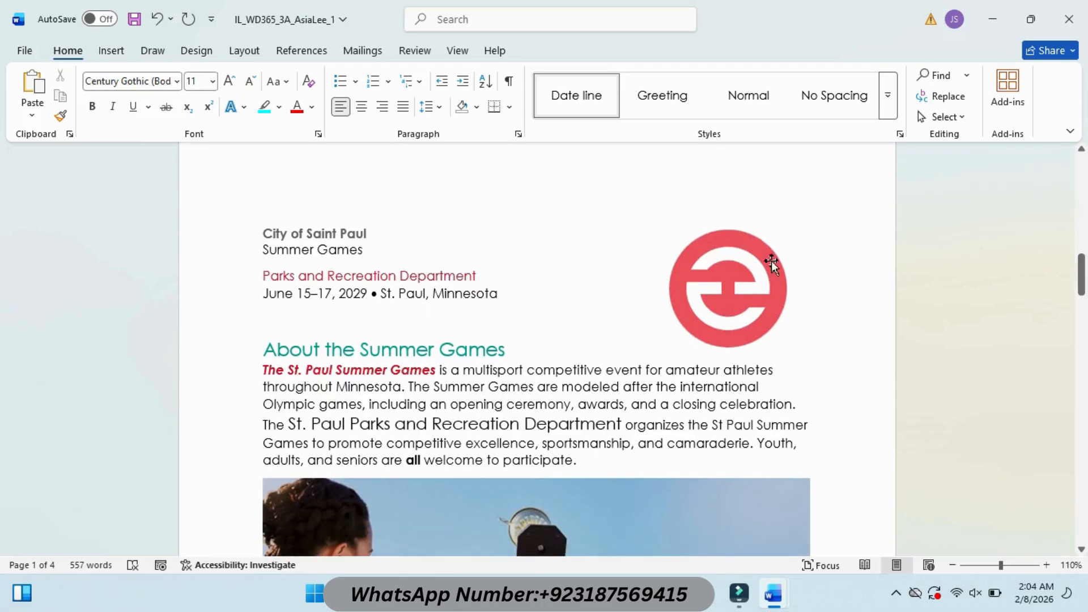
left_click(727, 284)
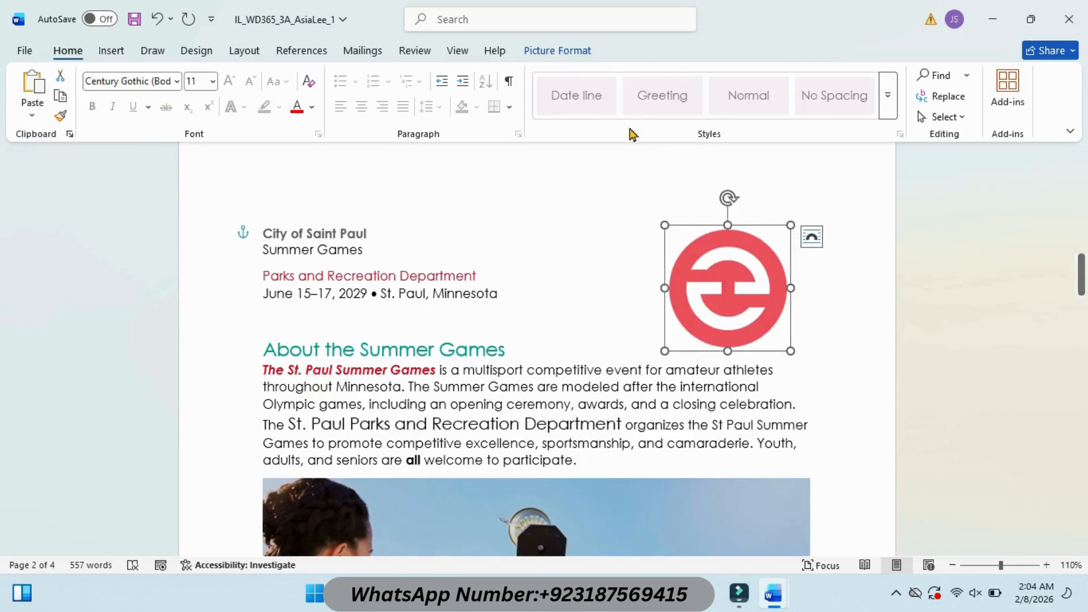
left_click(561, 50)
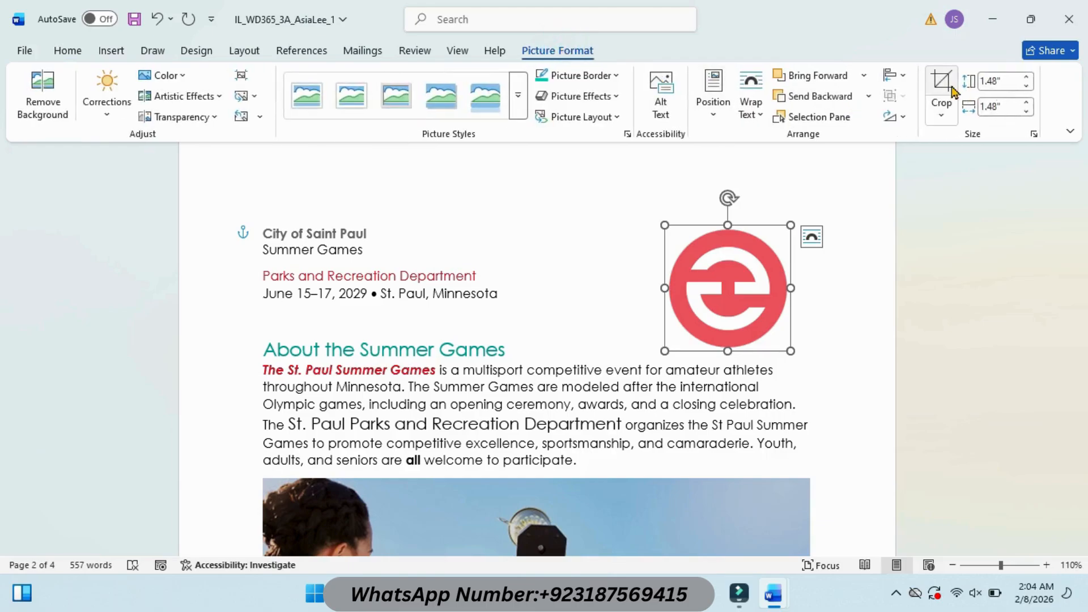
left_click(903, 75)
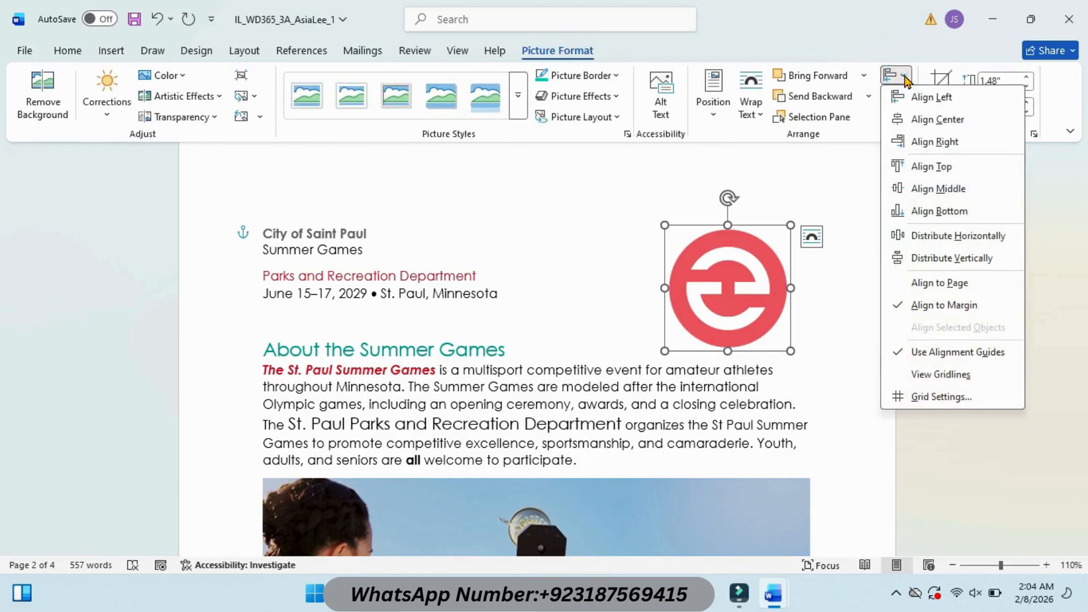
left_click(866, 182)
left_click(906, 118)
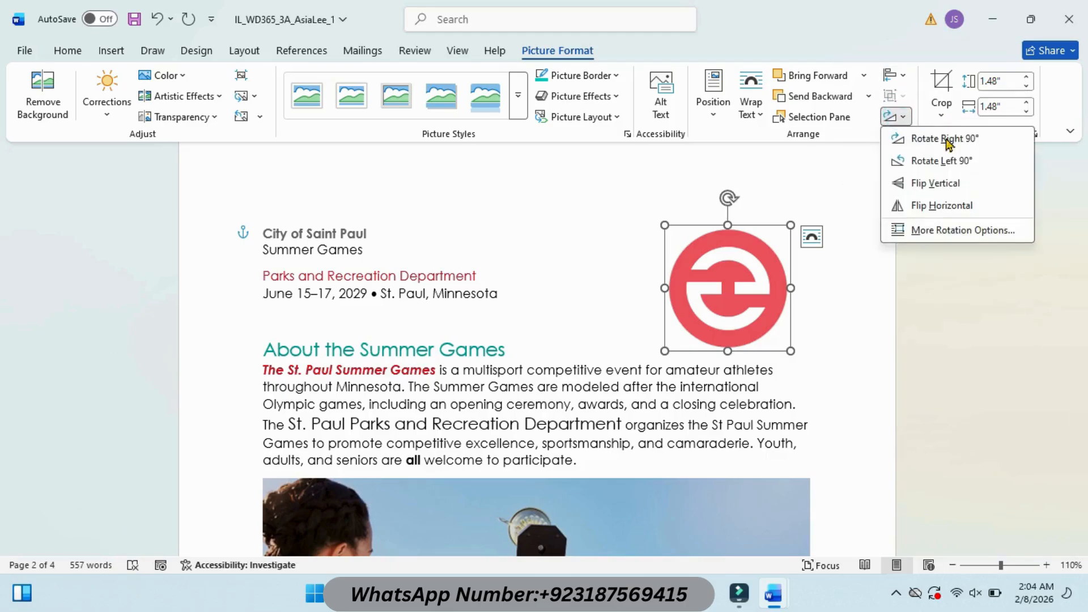
left_click(960, 204)
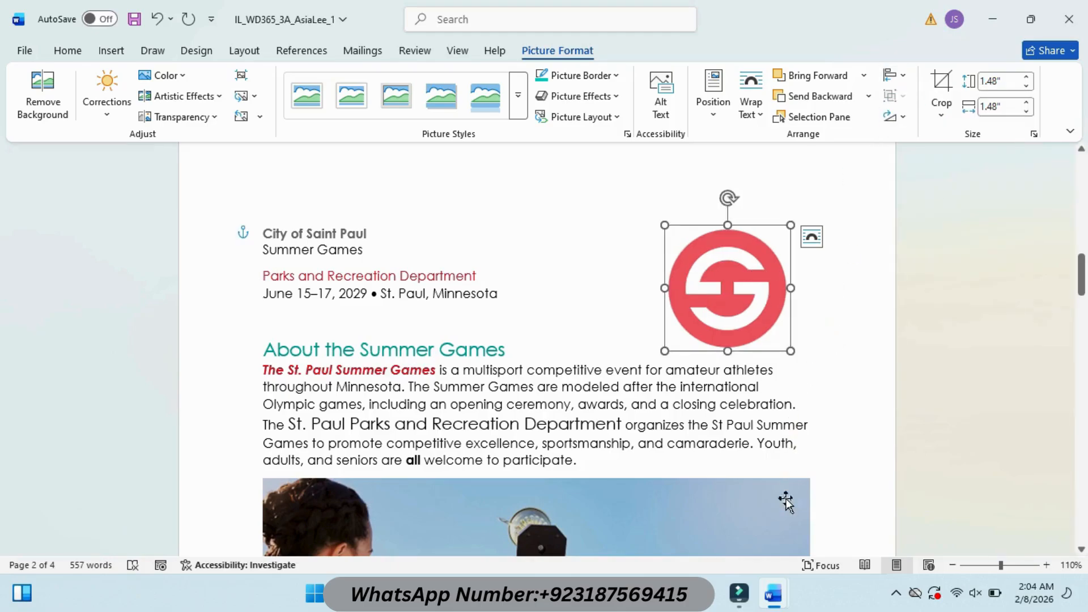
In the instructions document, highlight instruction 3b about changing the picture's position in turquoise
mouse_move(773, 591)
left_click(731, 538)
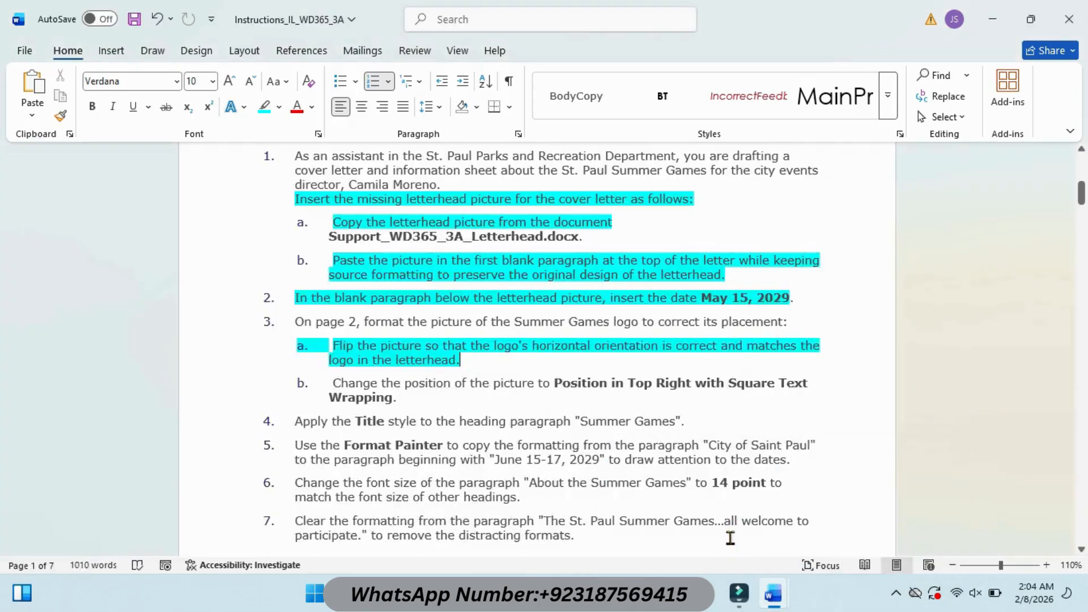
left_click_drag(1081, 193, 1082, 198)
left_click_drag(333, 327, 392, 342)
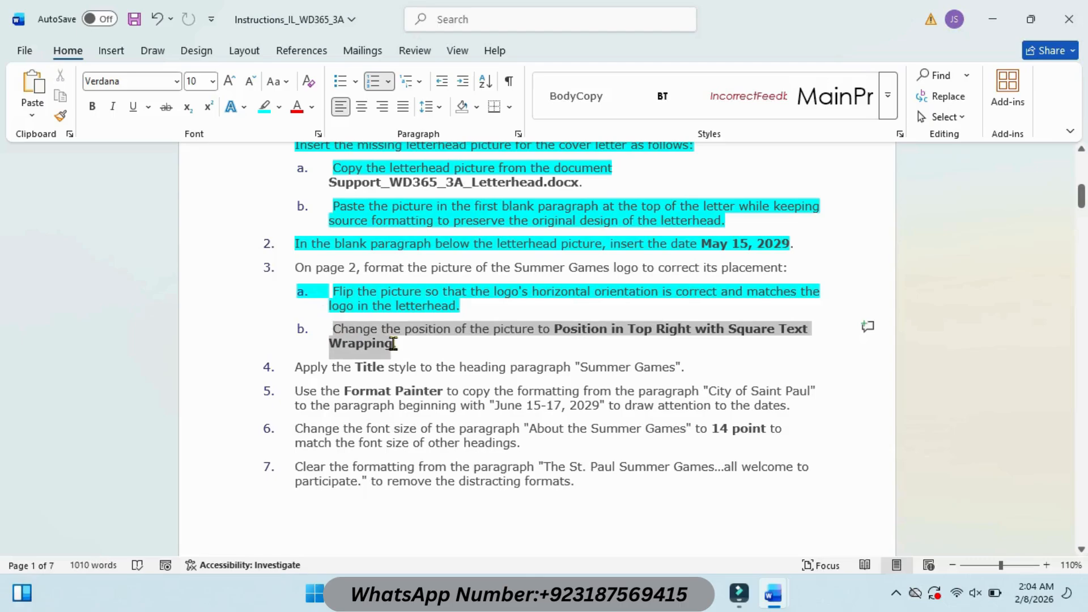
left_click(462, 315)
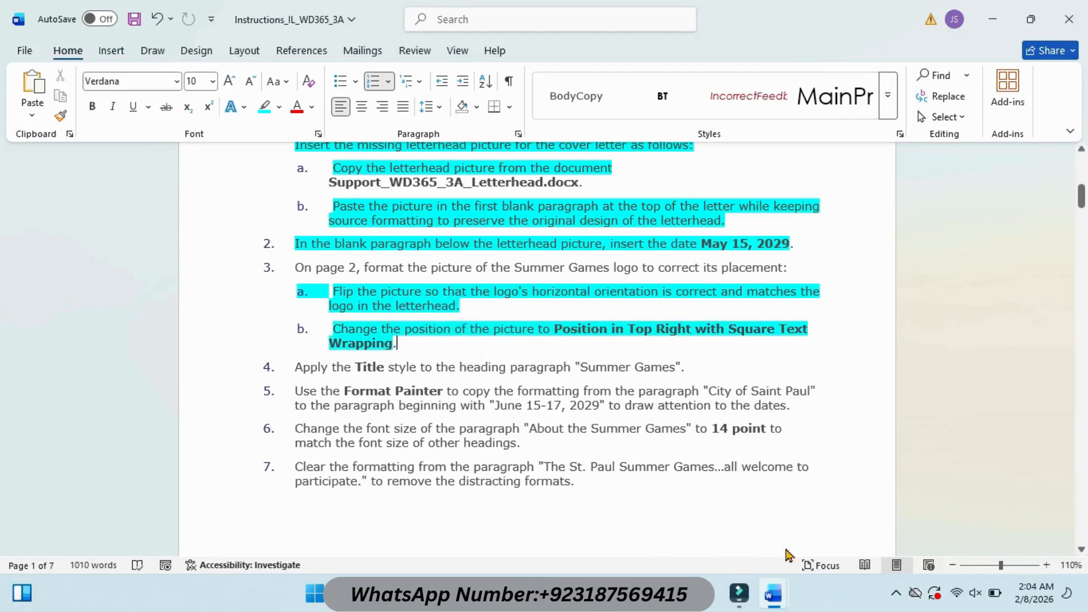
In the project document, set the page 2 logo picture's position to Position in Top Right with Square Text Wrapping
mouse_move(782, 598)
left_click(844, 530)
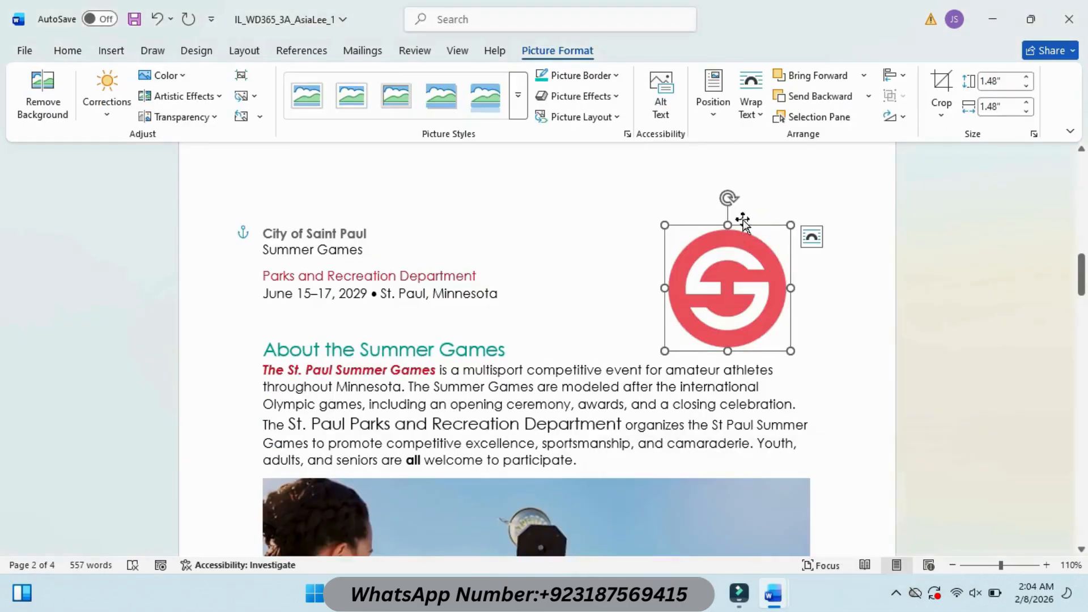
left_click(716, 119)
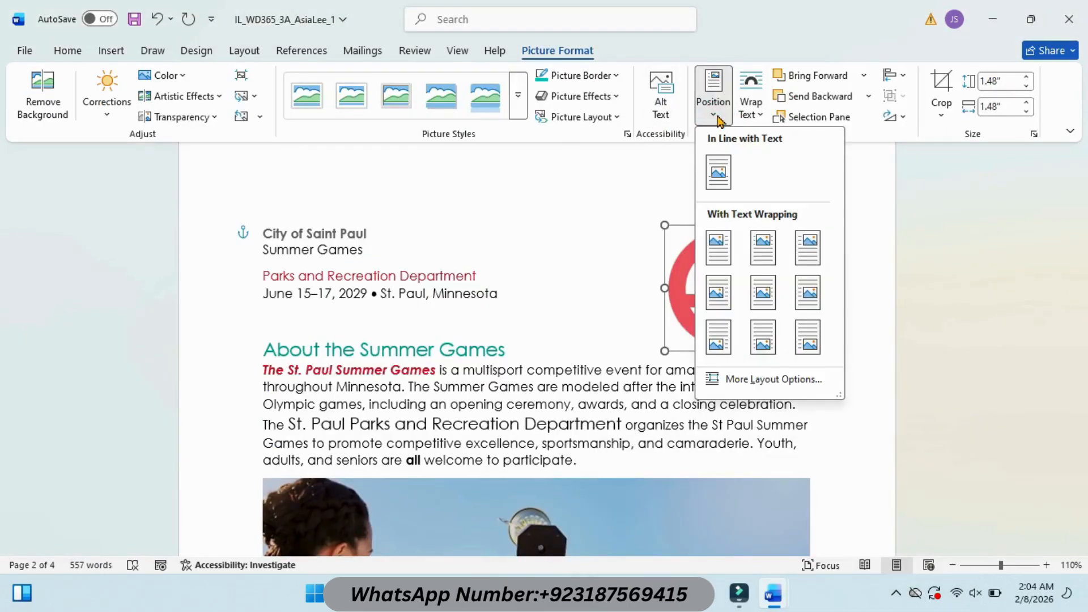
left_click(812, 246)
In the instructions document, highlight instruction 4 about applying the Title style in turquoise
mouse_move(780, 592)
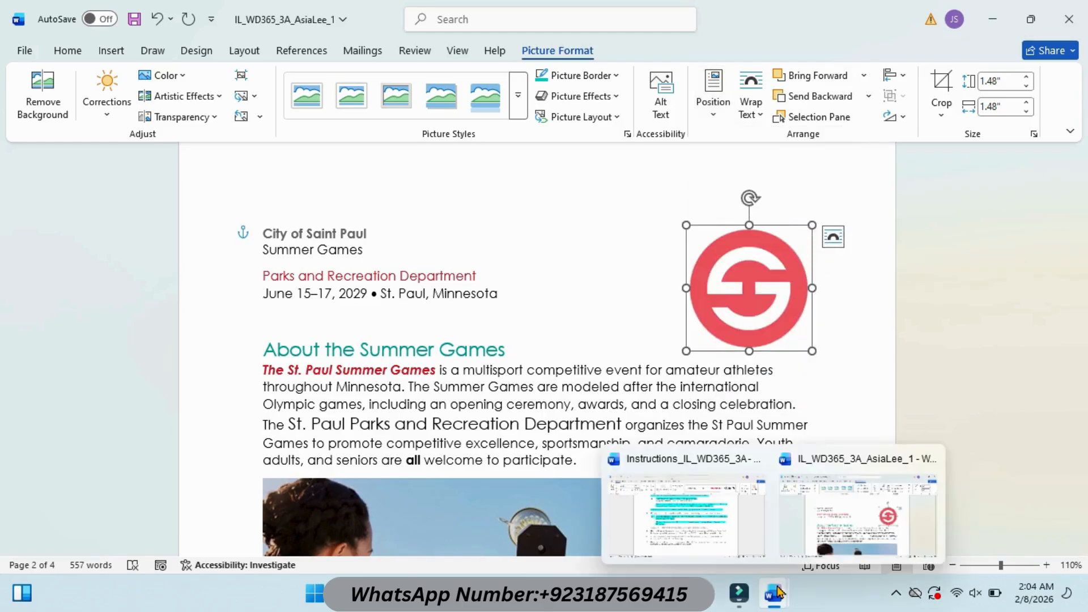
left_click(720, 518)
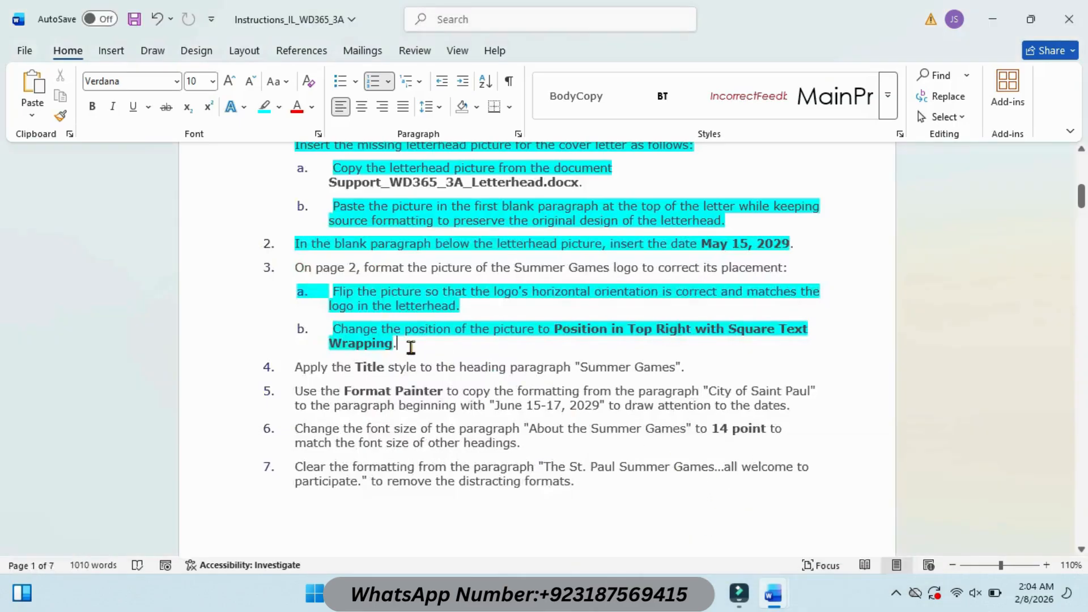
left_click_drag(295, 367, 692, 371)
left_click(761, 343)
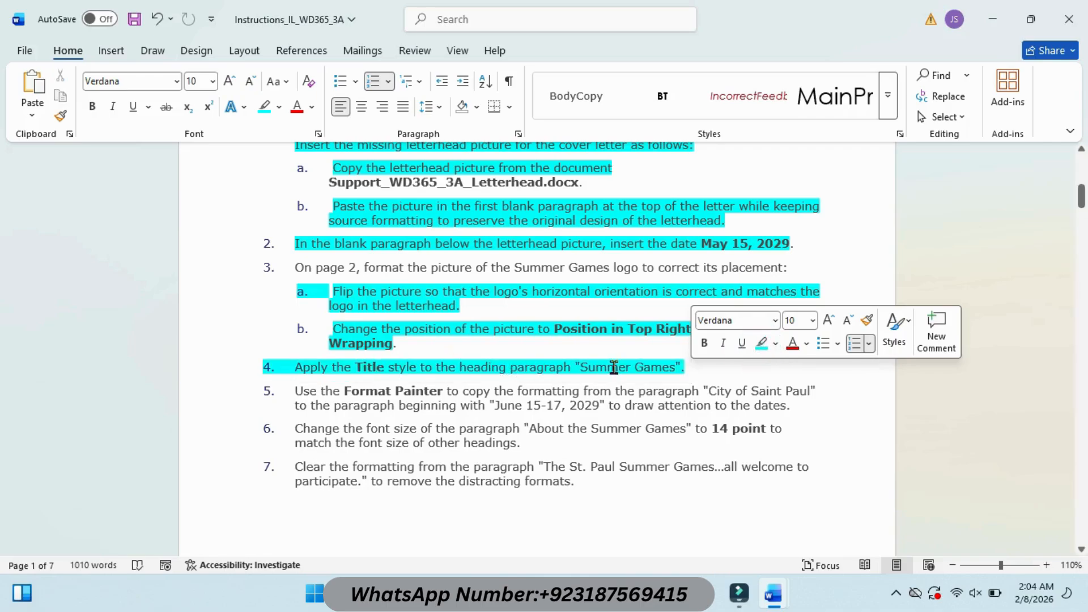
In the project document, apply the Title style to the "Summer Games" heading paragraph on page 2
mouse_move(773, 594)
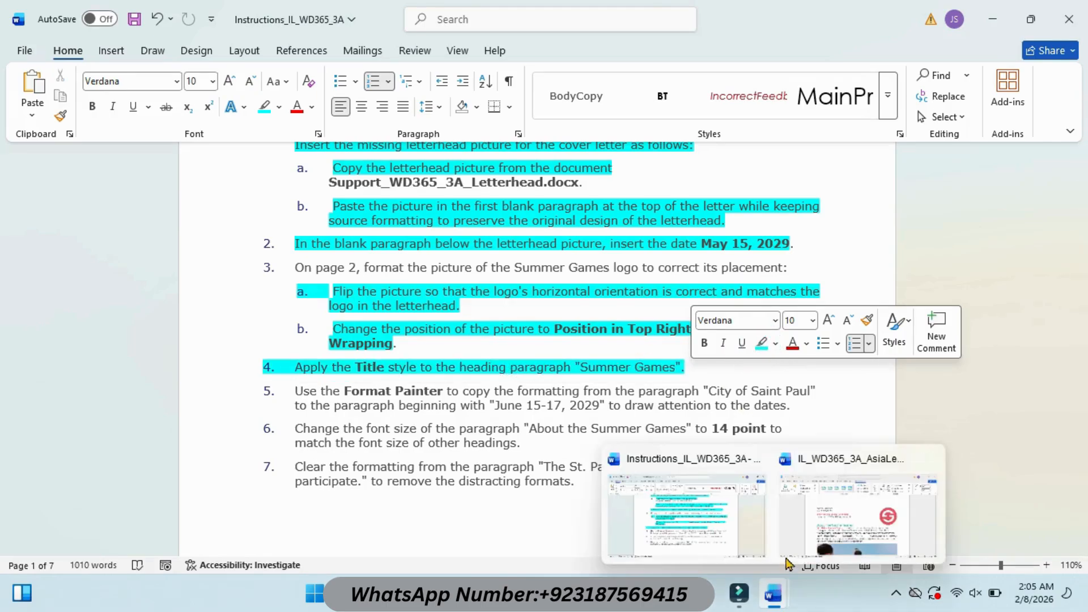
left_click(799, 522)
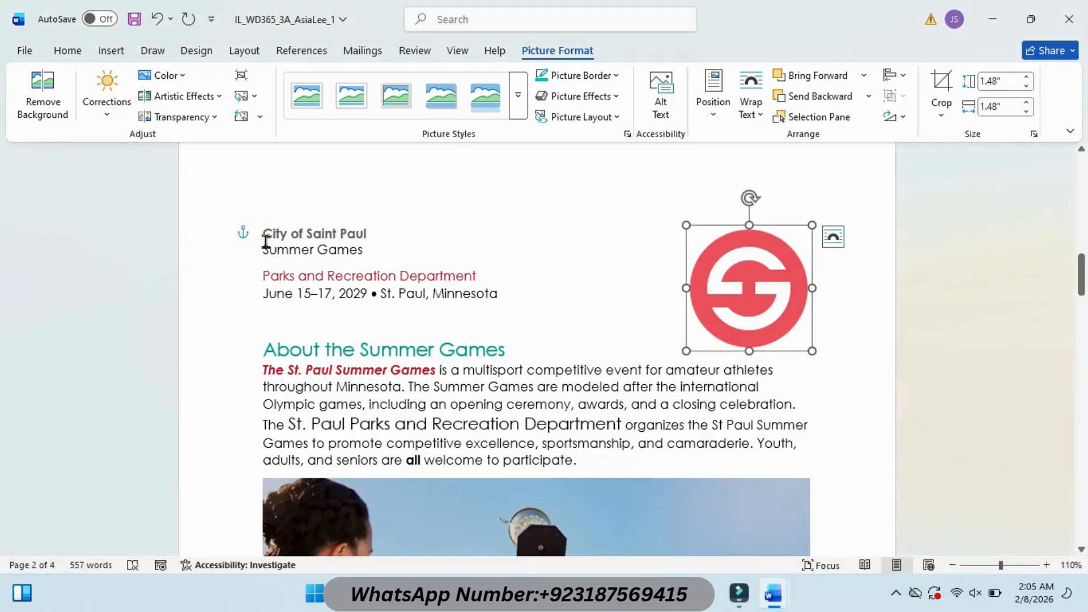
left_click_drag(263, 248, 372, 253)
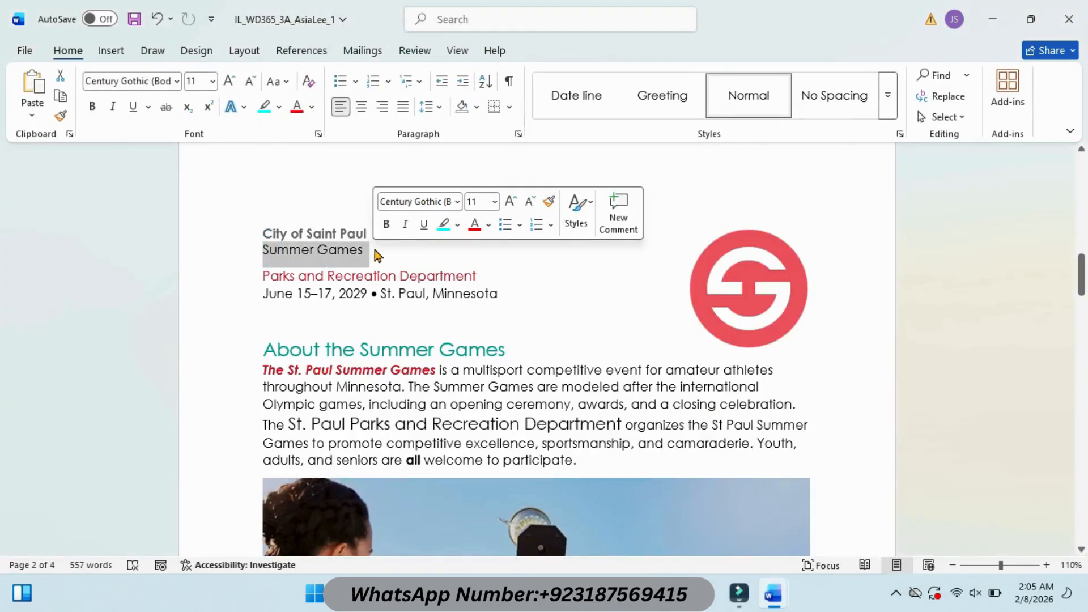
left_click(889, 104)
left_click(834, 139)
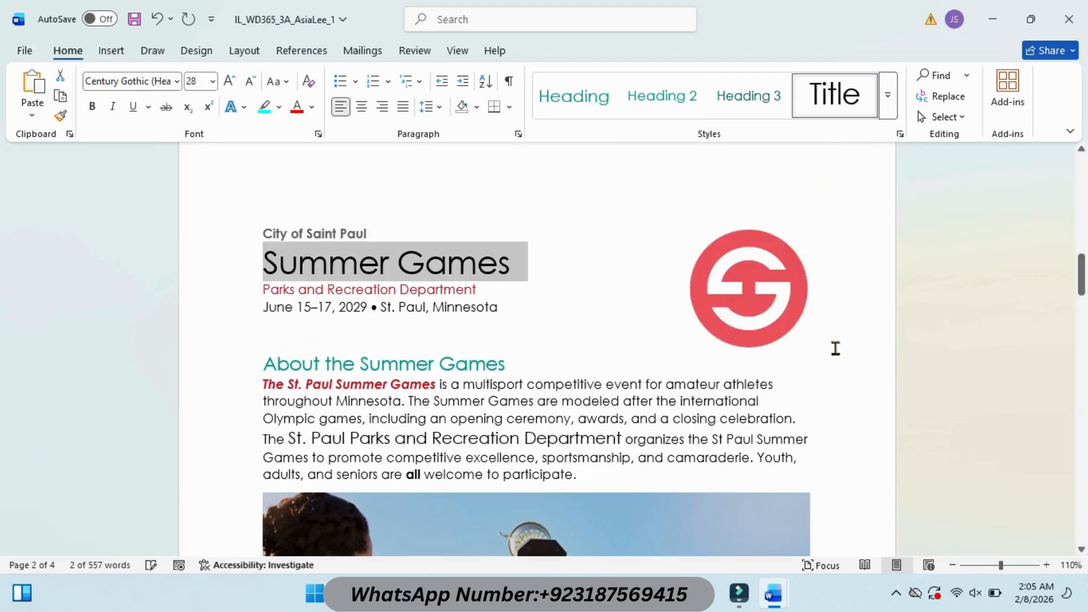
In the instructions document, highlight instruction 5 about using the Format Painter in turquoise
mouse_move(773, 592)
left_click(703, 505)
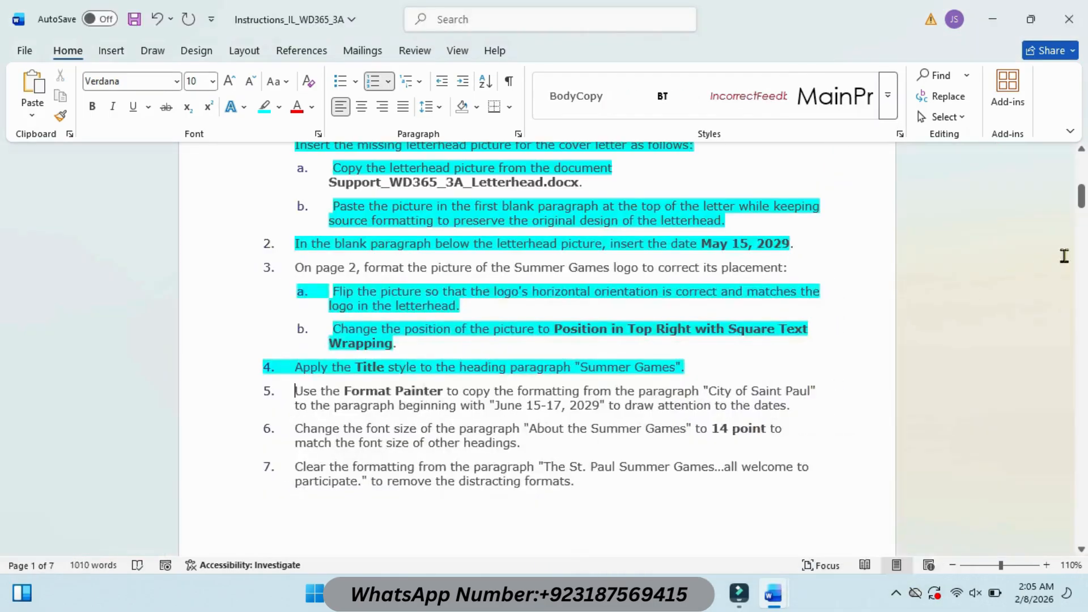
left_click_drag(1081, 200, 1082, 205)
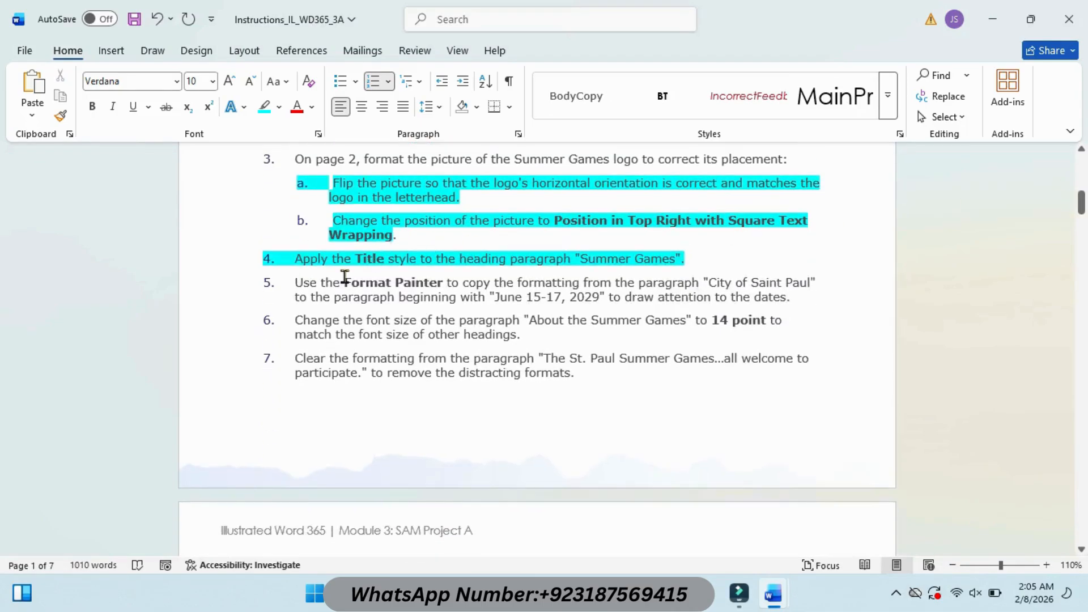
left_click_drag(301, 283, 794, 303)
left_click(862, 270)
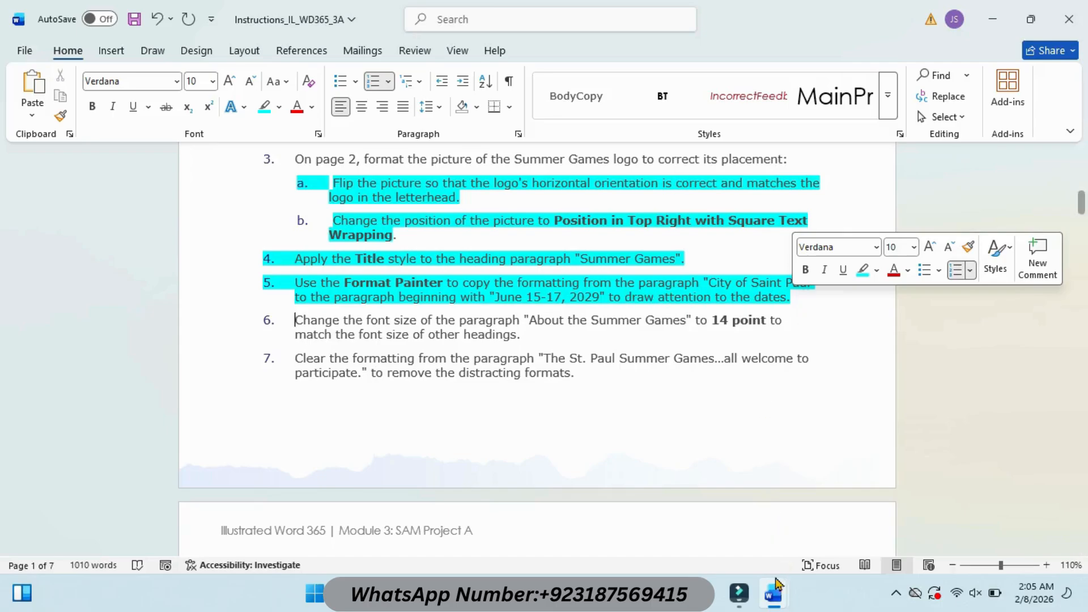
In the project document, copy the formatting of "City of Saint Paul" to the text "June 15–17, 2029" with the Format Painter
mouse_move(778, 594)
left_click(815, 520)
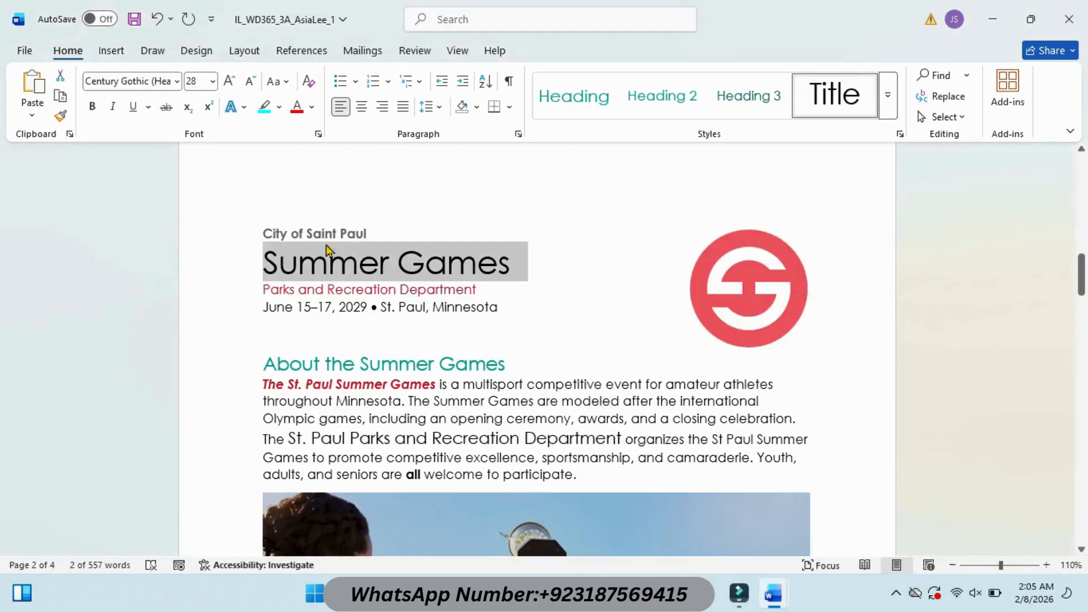
left_click_drag(269, 232, 363, 227)
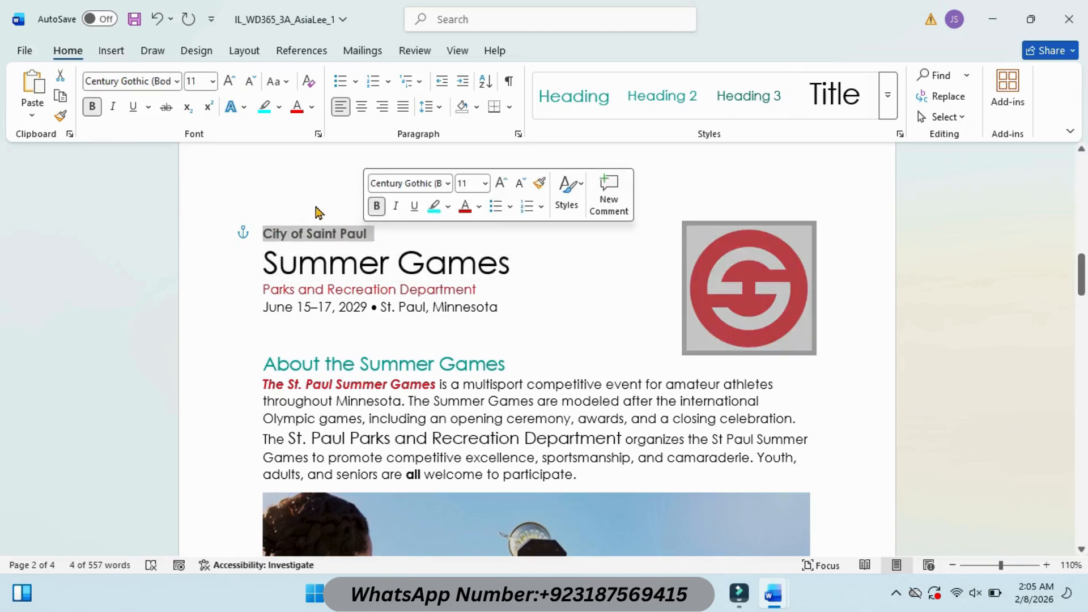
left_click(60, 115)
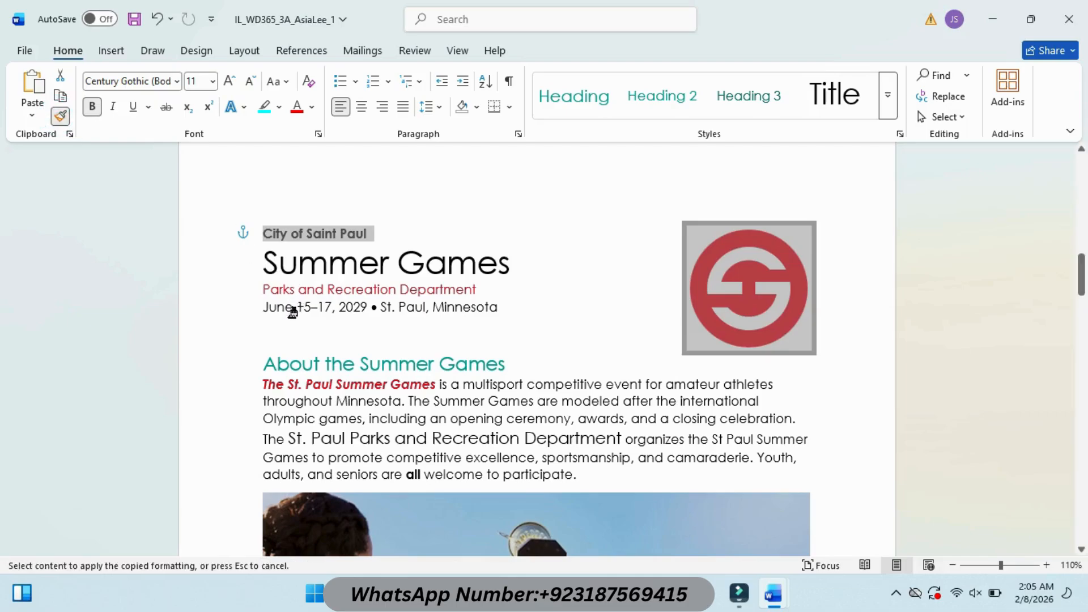
left_click_drag(258, 306, 370, 309)
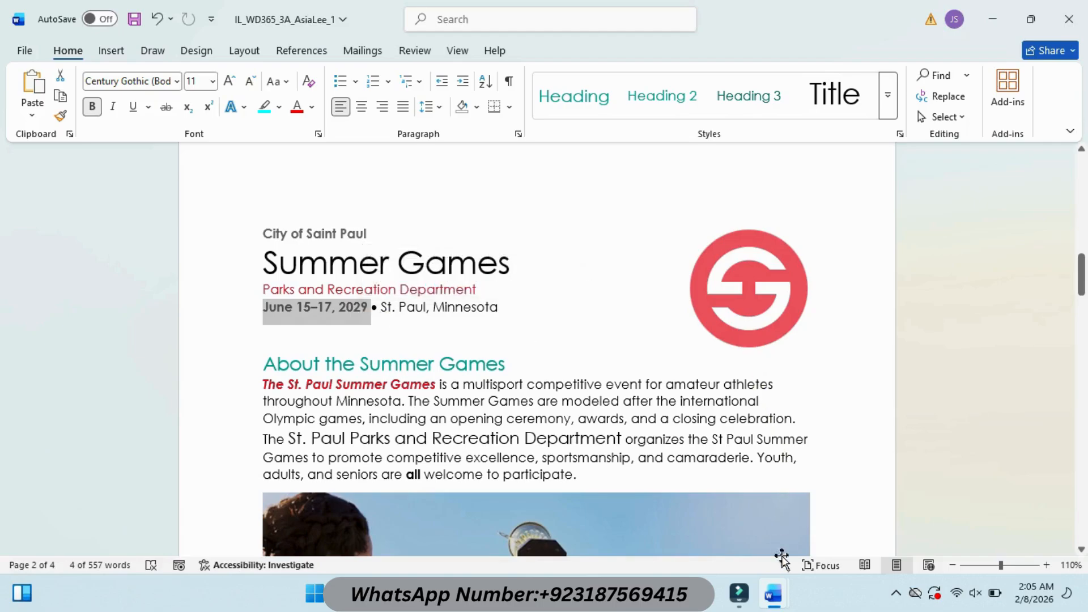
In the instructions document, highlight instruction 6 about the "About the Summer Games" font size in turquoise
mouse_move(773, 598)
left_click(716, 513)
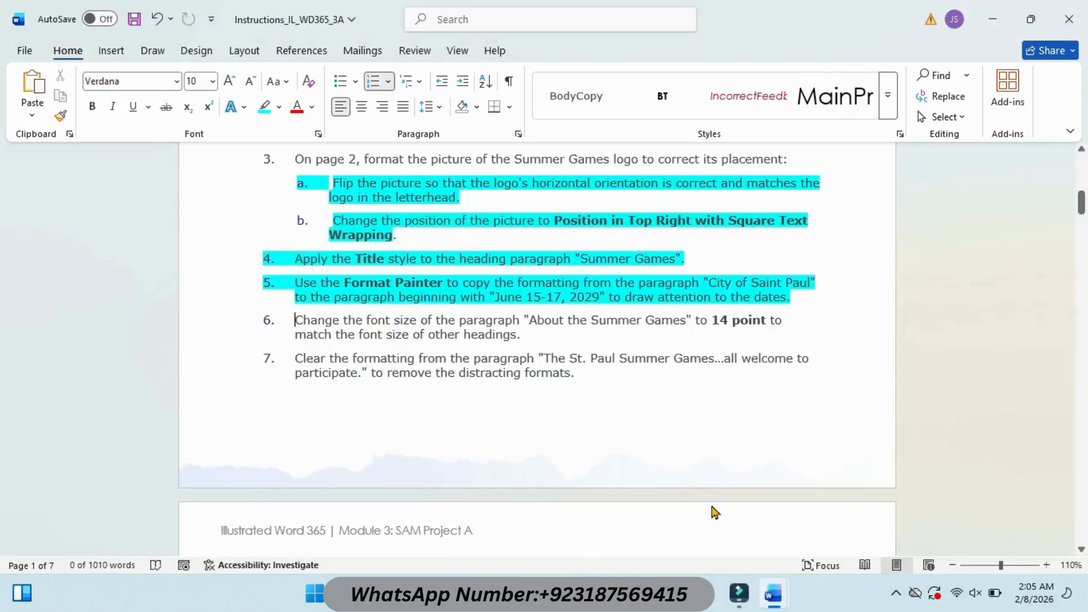
left_click_drag(297, 319, 523, 339)
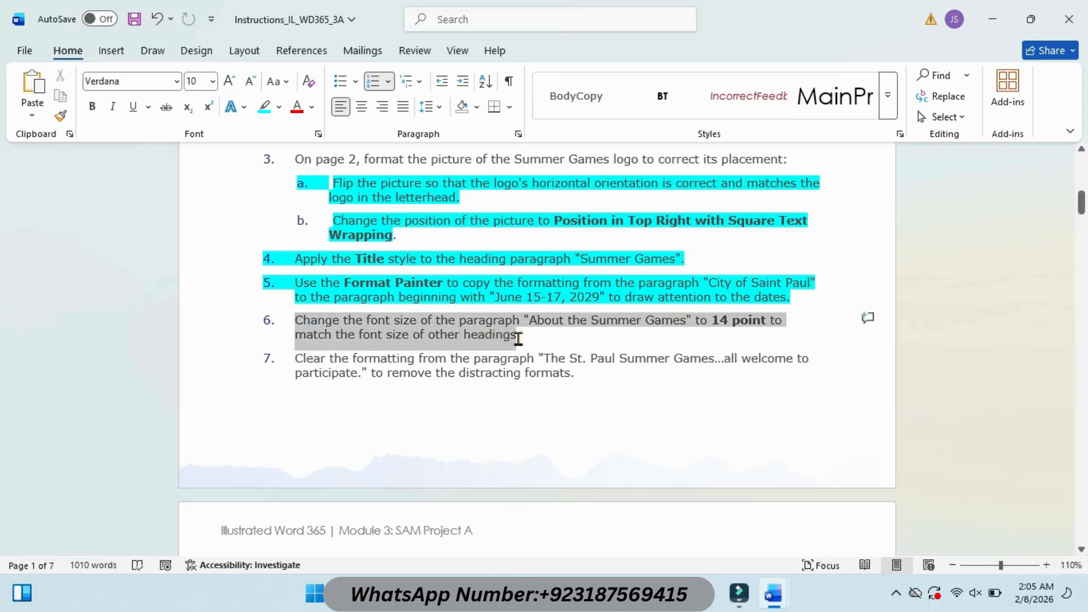
left_click(601, 312)
left_click(596, 358)
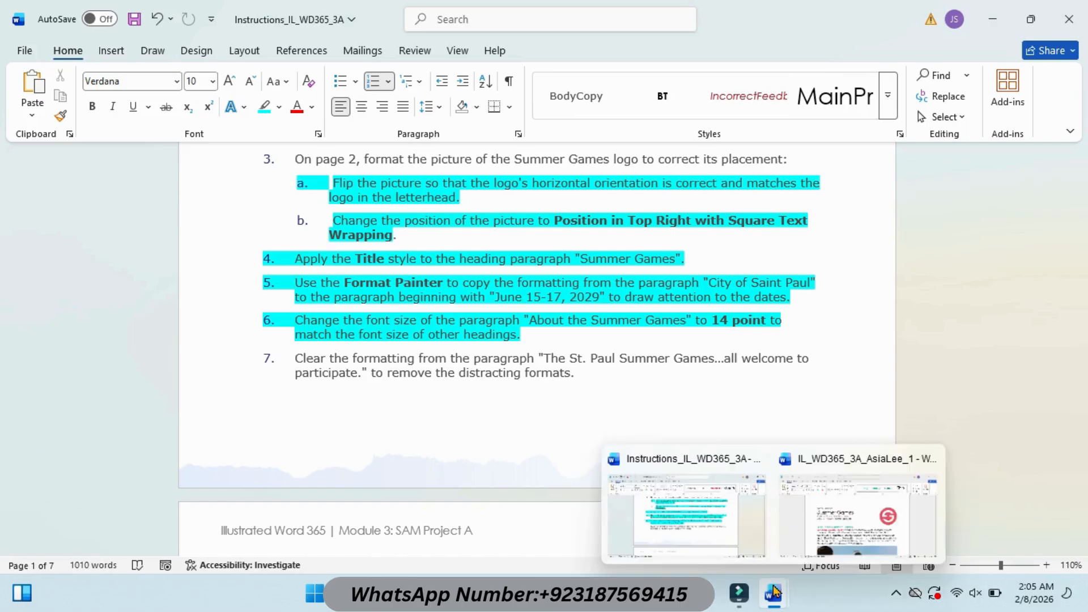
In the project document, set the font size of the "About the Summer Games" heading to 14 point
left_click(810, 511)
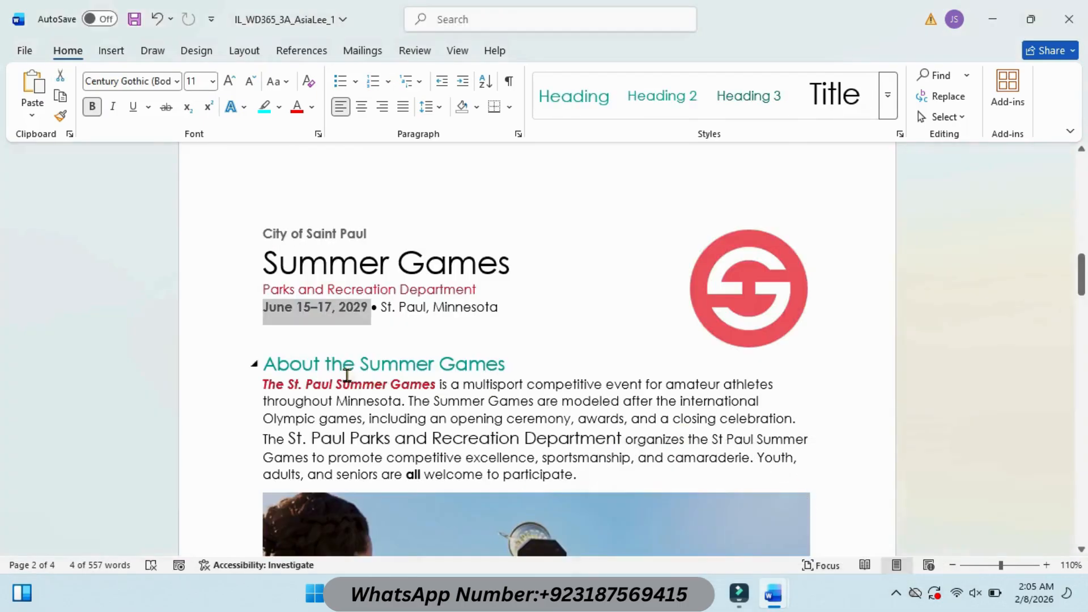
left_click_drag(260, 363, 499, 363)
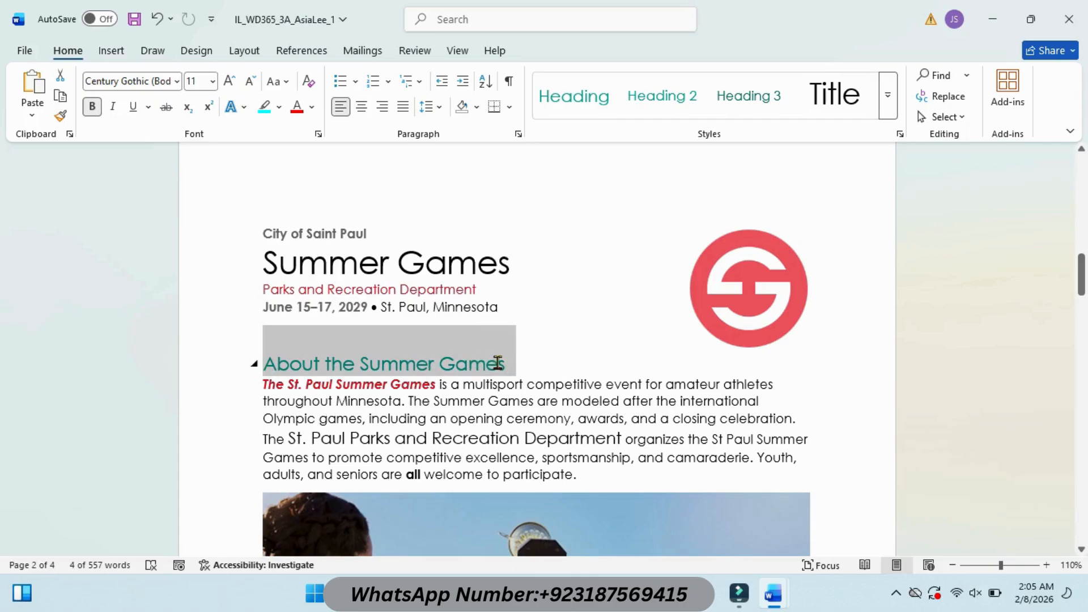
left_click(214, 82)
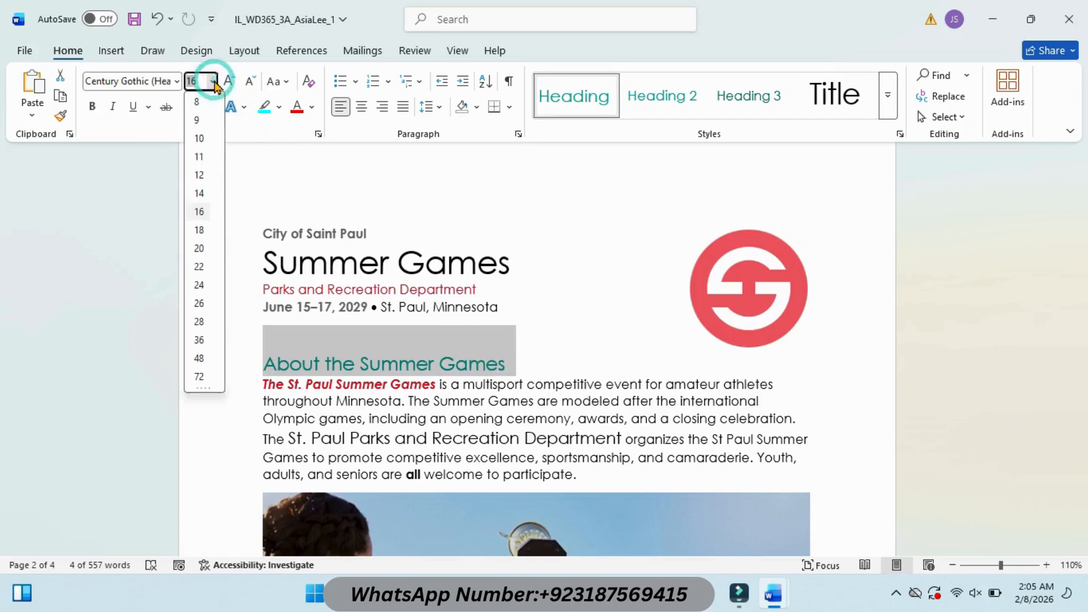
left_click(199, 194)
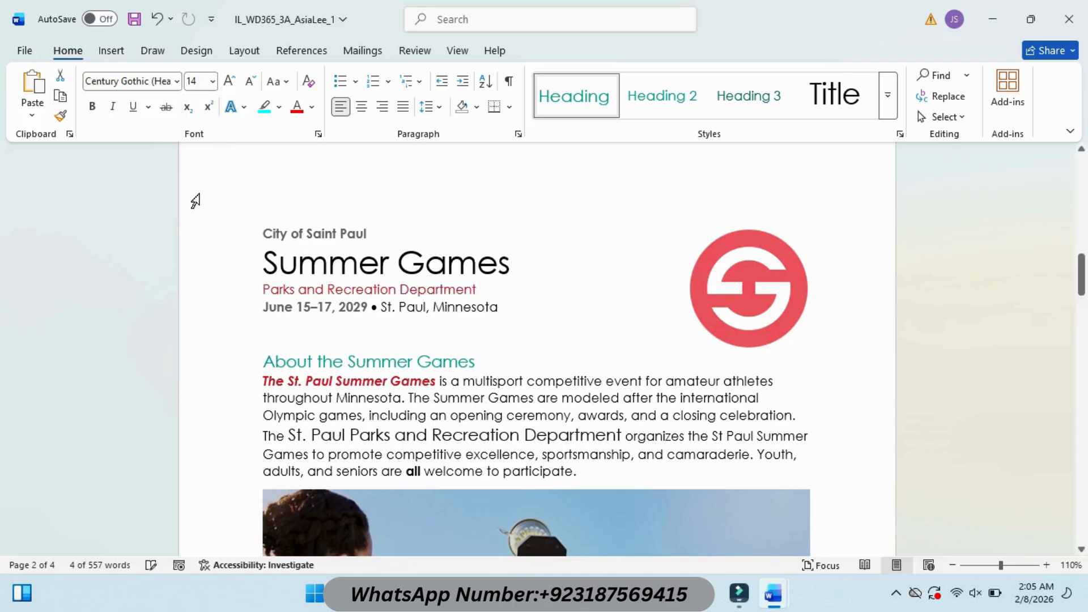
In the instructions document, highlight instruction 7 about clearing the paragraph formatting in turquoise
mouse_move(774, 594)
left_click(687, 505)
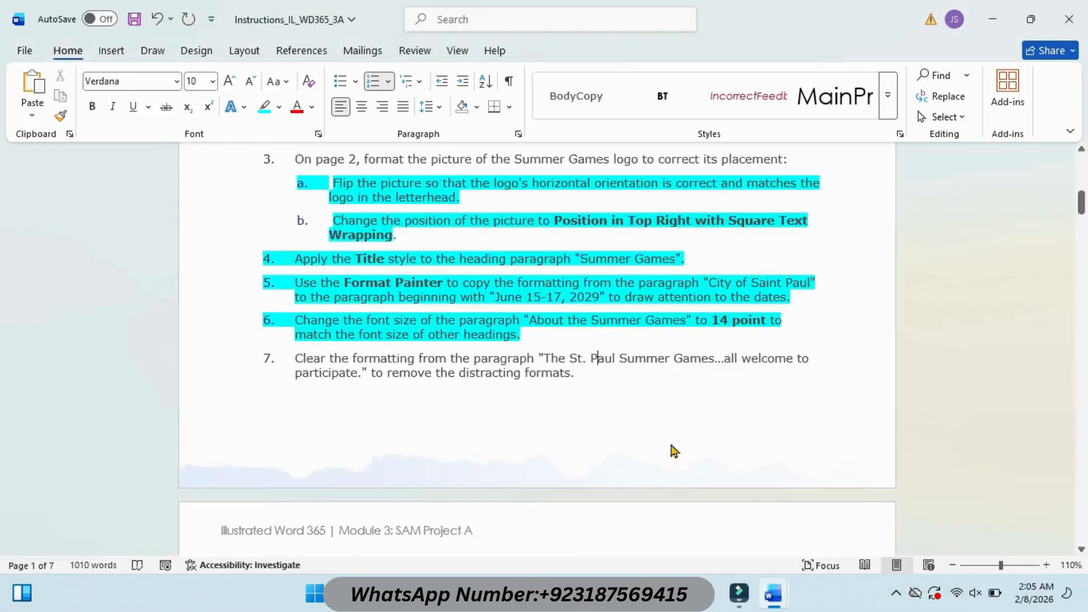
left_click_drag(301, 358, 571, 374)
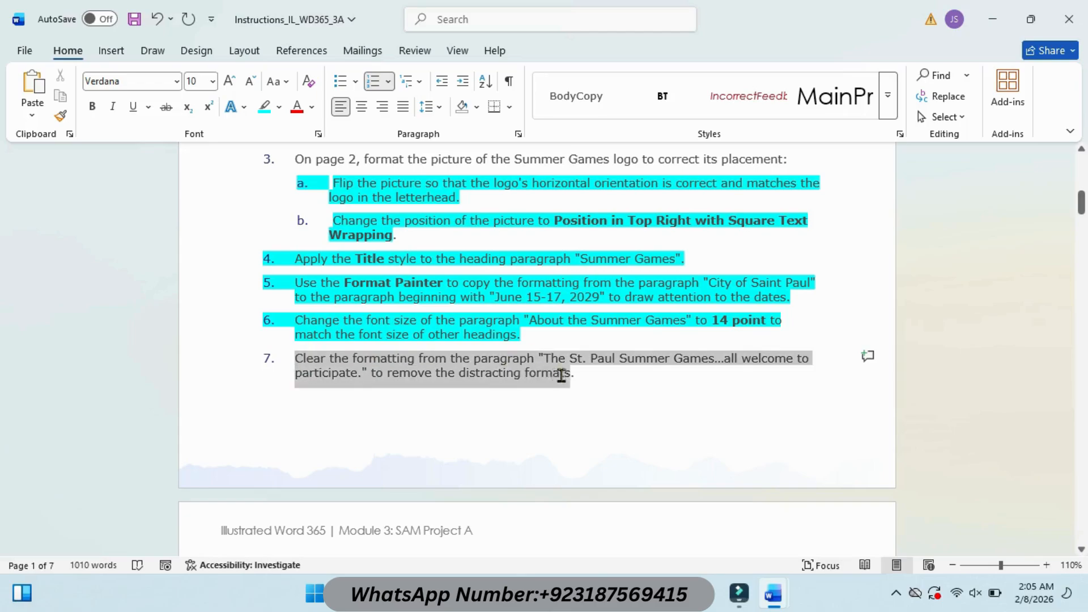
left_click(638, 347)
left_click(600, 384)
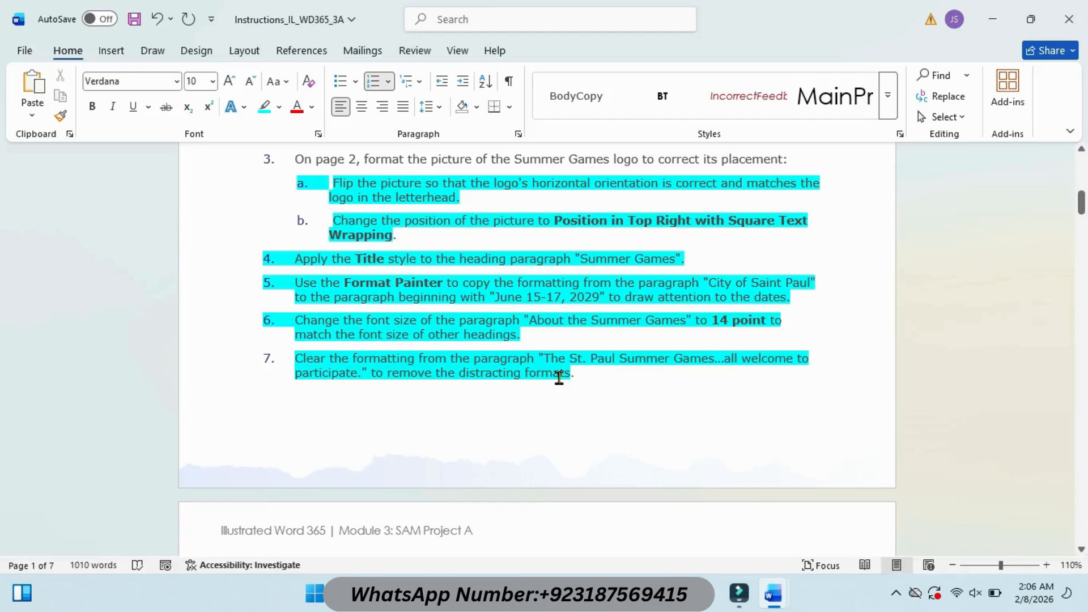
In the project document, clear all formatting from the "The St. Paul Summer Games" paragraph below the "About the Summer Games" heading
mouse_move(772, 593)
left_click(799, 530)
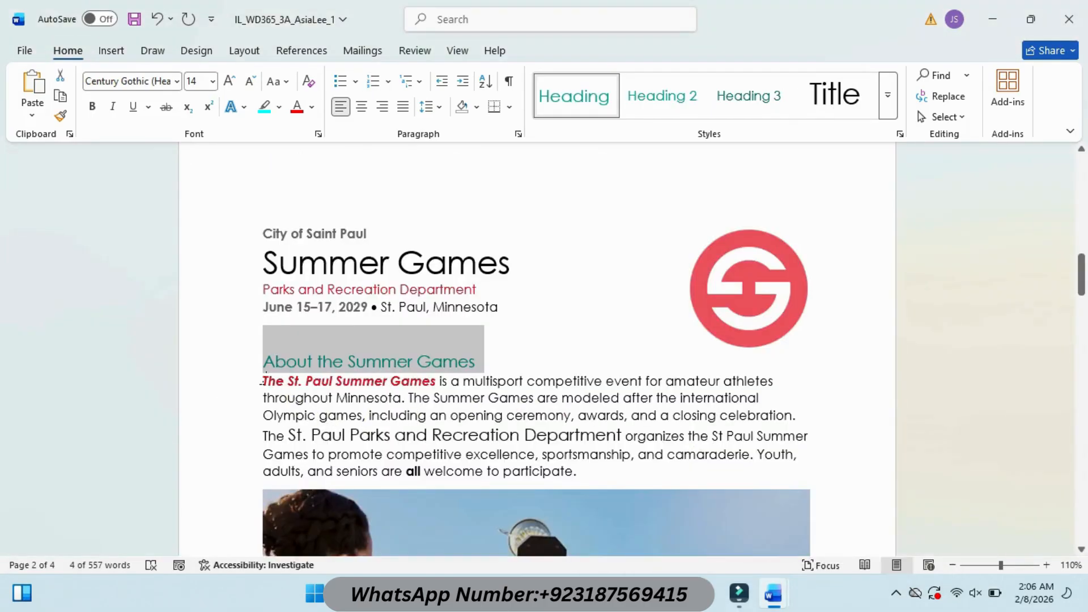
left_click_drag(262, 381, 637, 464)
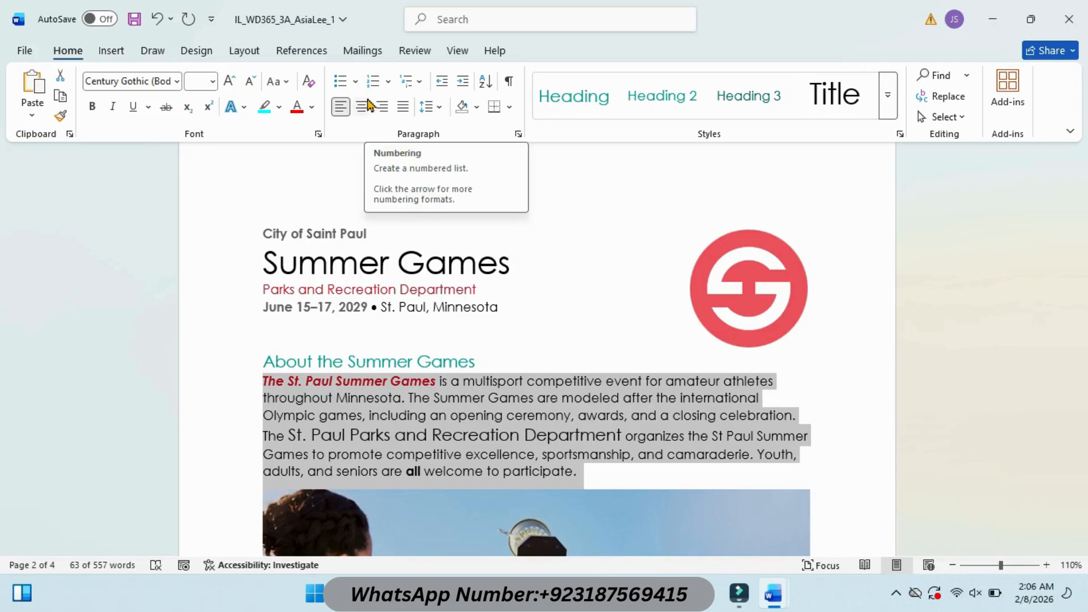
left_click(309, 83)
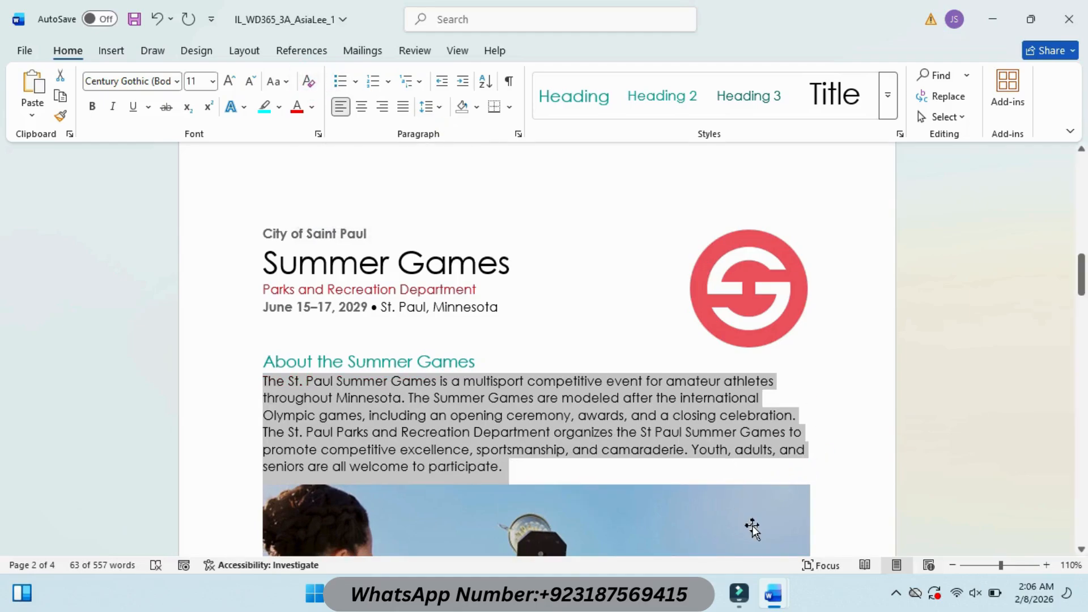
In the instructions document, highlight instruction 8a about the brightness and contrast correction in turquoise
mouse_move(774, 593)
left_click(722, 519)
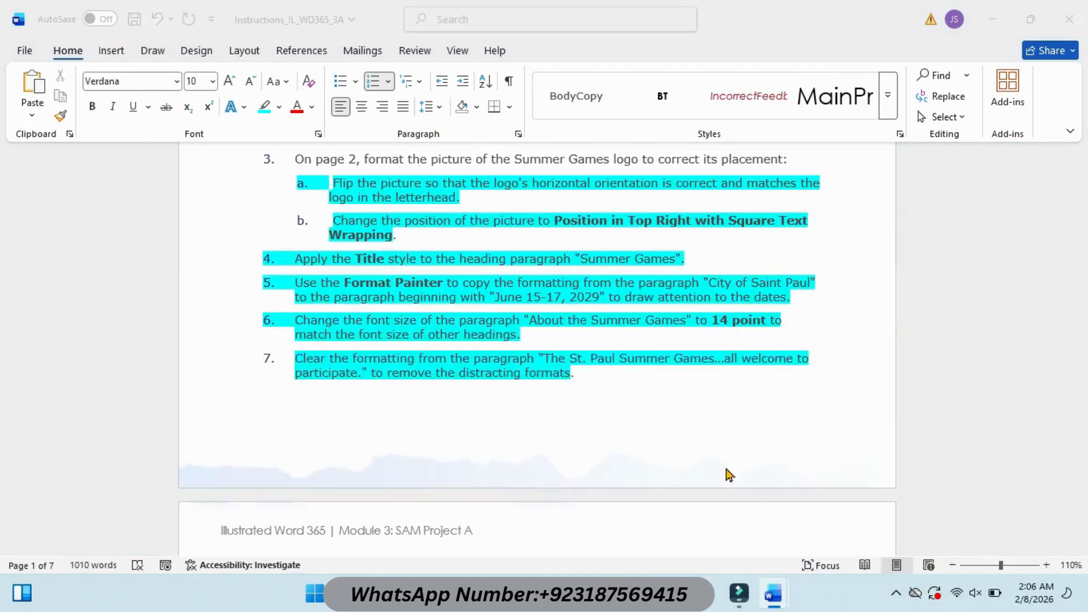
left_click_drag(1082, 203, 1082, 220)
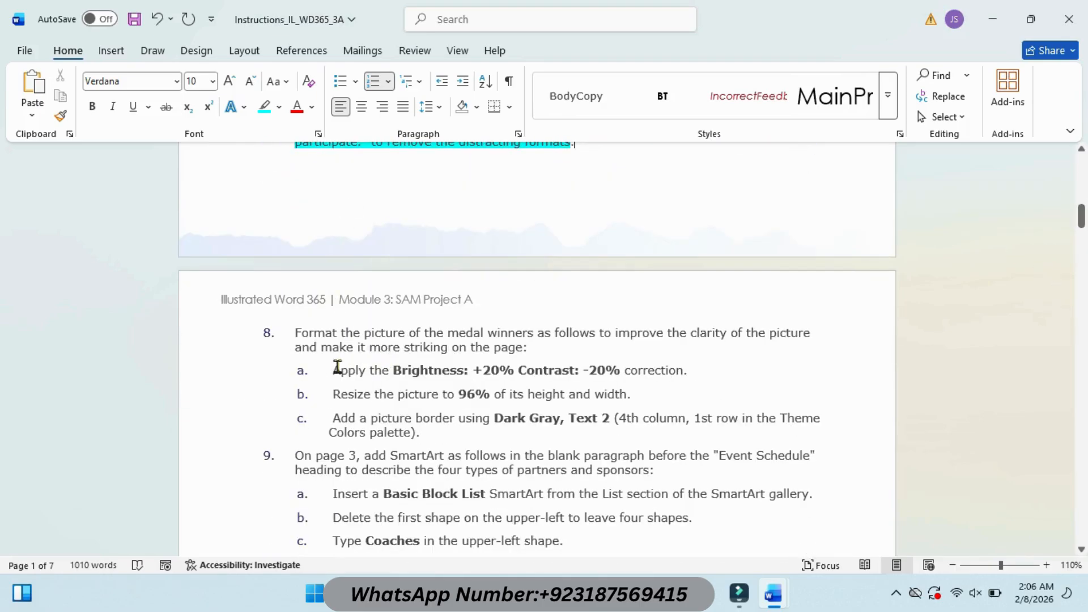
left_click_drag(335, 370, 687, 370)
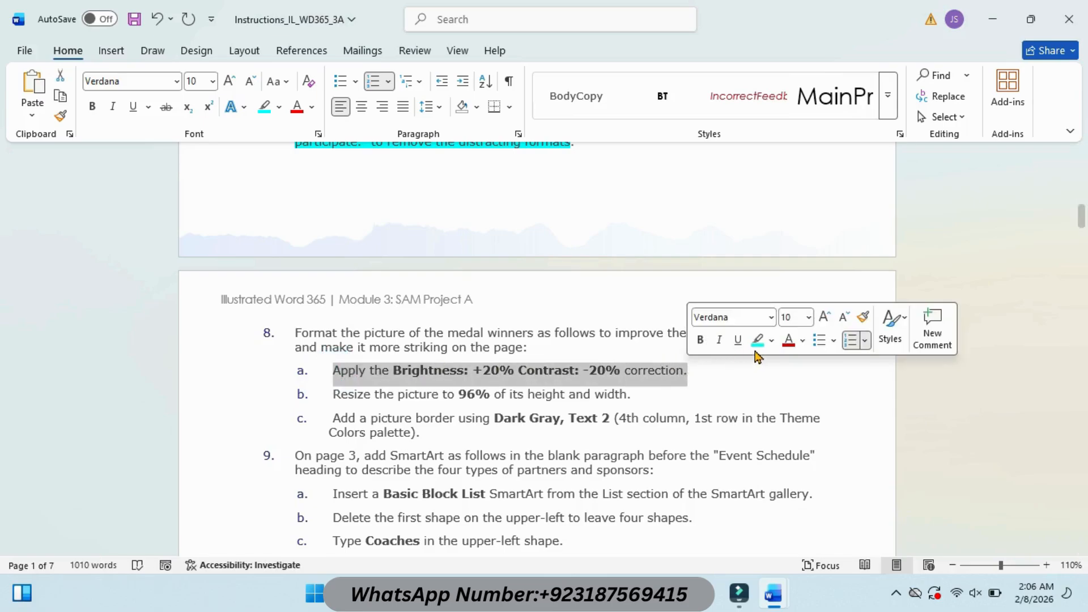
left_click(755, 346)
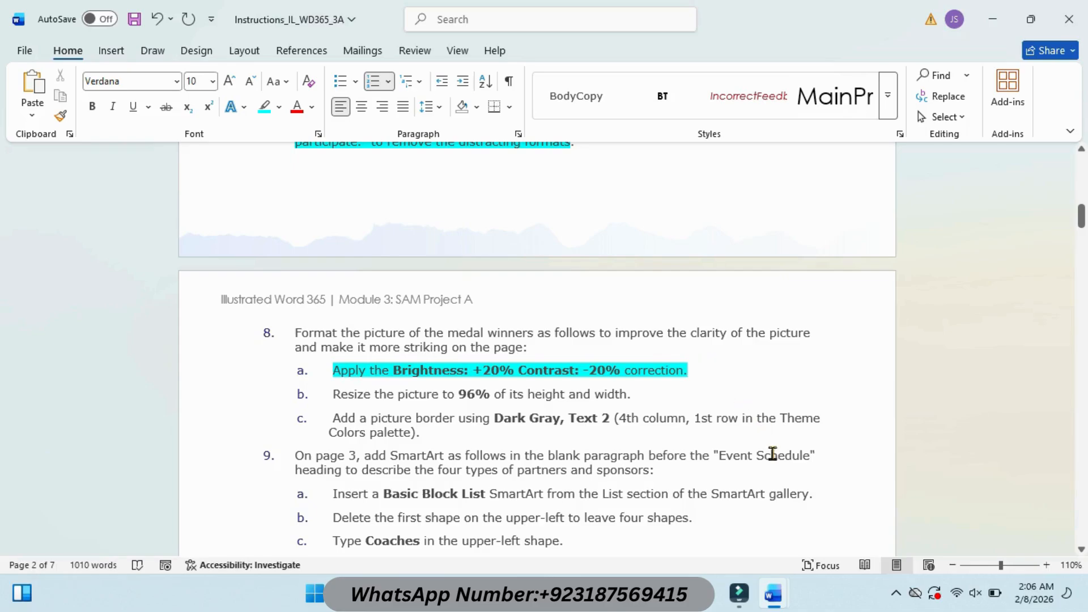
In the project document, apply the second preset in the first row of the brightness/contrast corrections to the medal winners picture
mouse_move(773, 593)
left_click(815, 506)
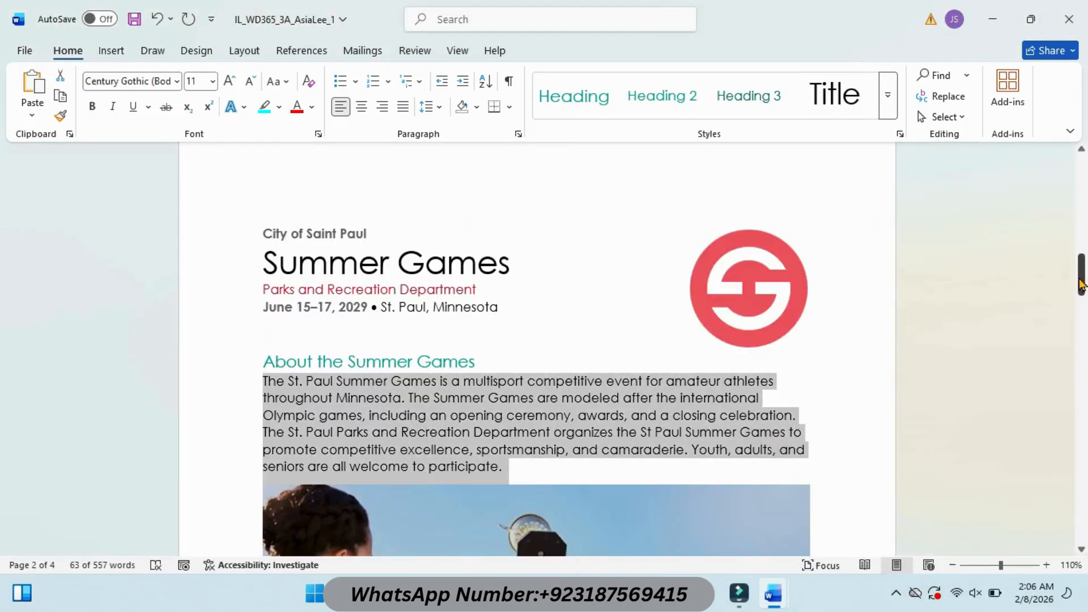
scroll(729, 306, "up", 12)
scroll(727, 306, "down", 8)
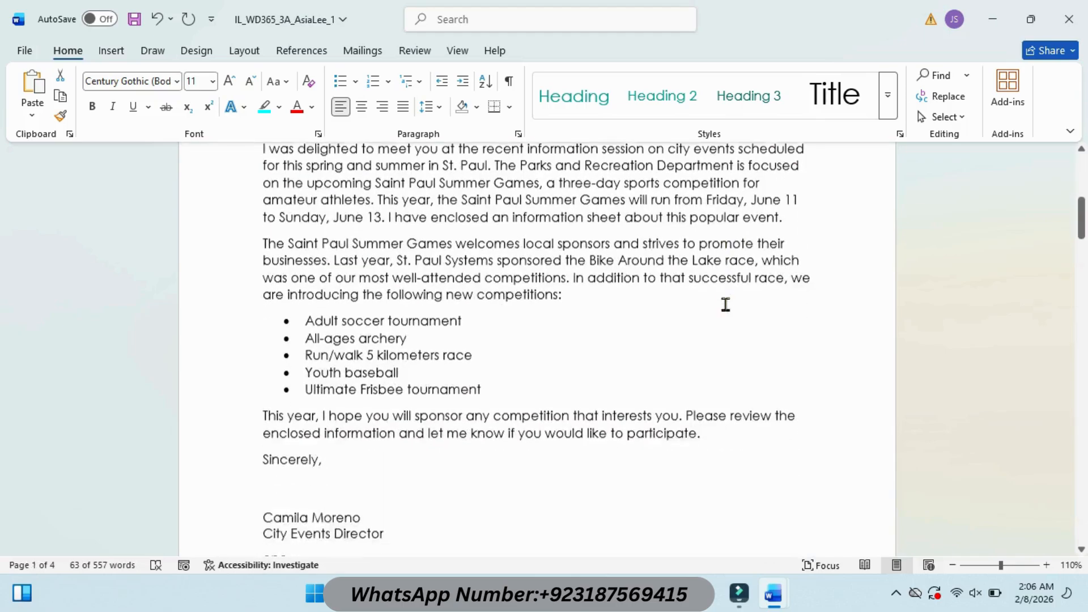
scroll(726, 304, "down", 12)
left_click(530, 380)
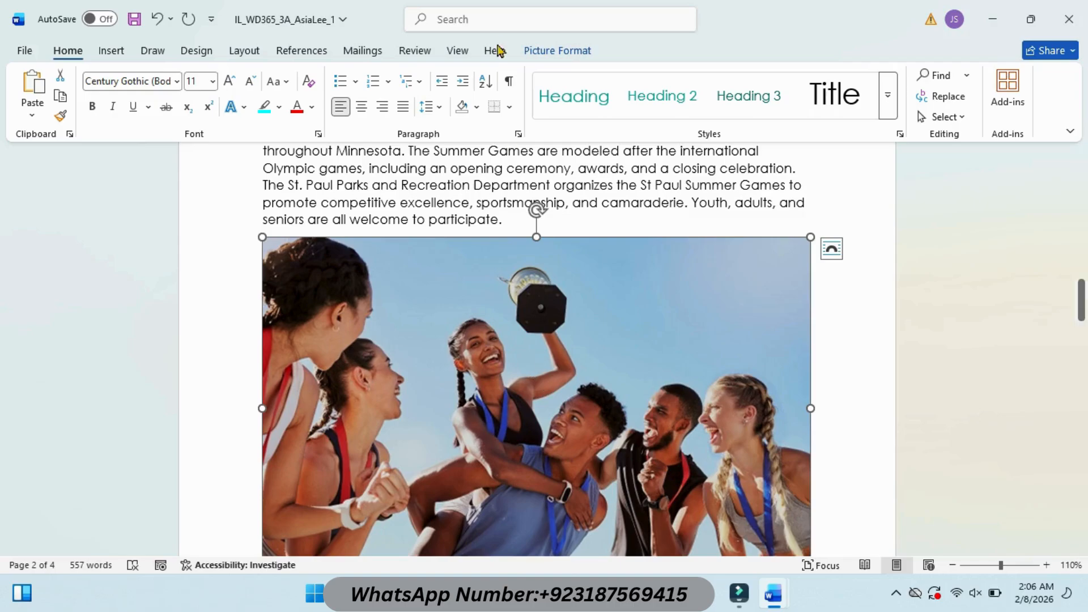
left_click(582, 56)
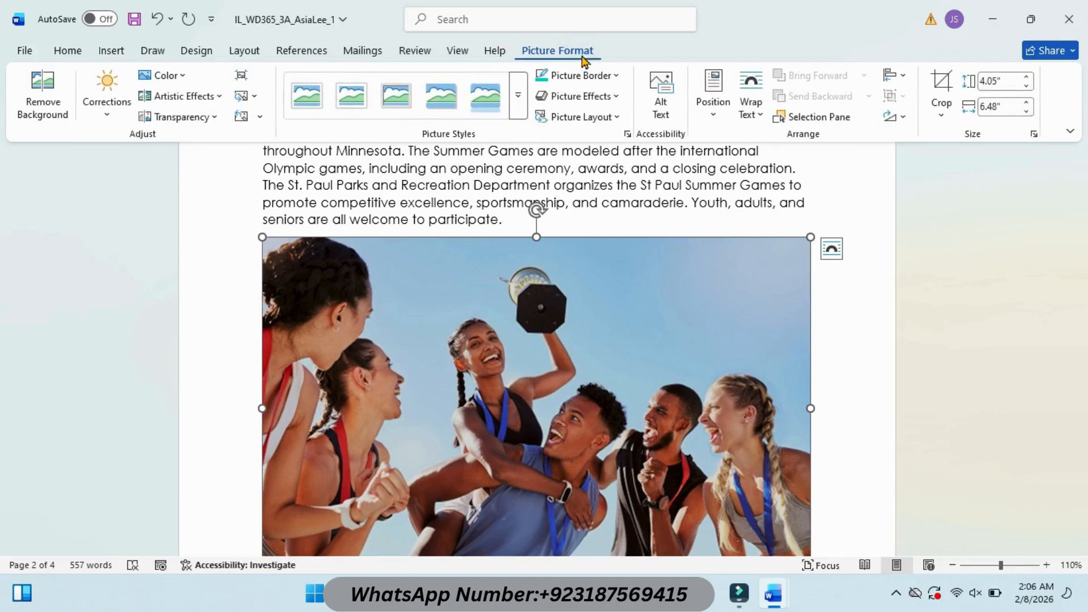
left_click(109, 119)
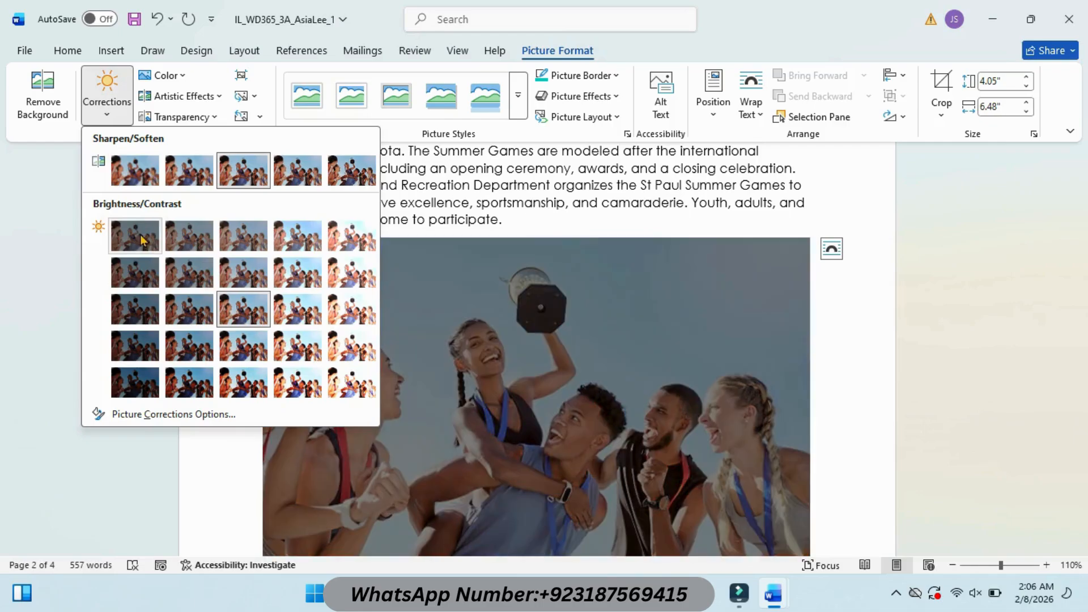
left_click(182, 237)
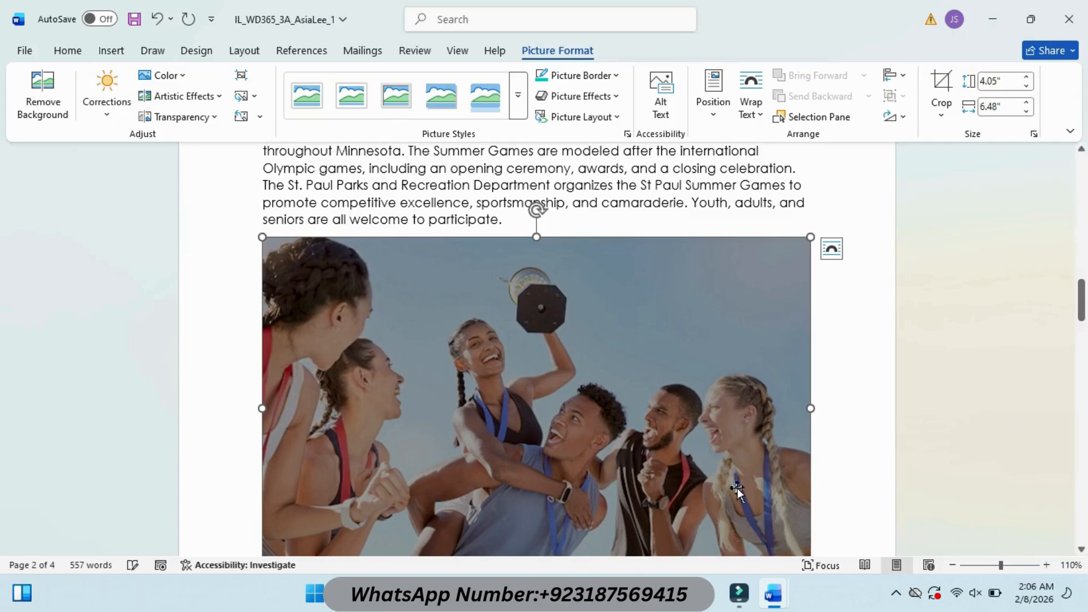
In the instructions document, highlight instruction 8b about resizing the picture in turquoise
mouse_move(773, 593)
left_click(708, 523)
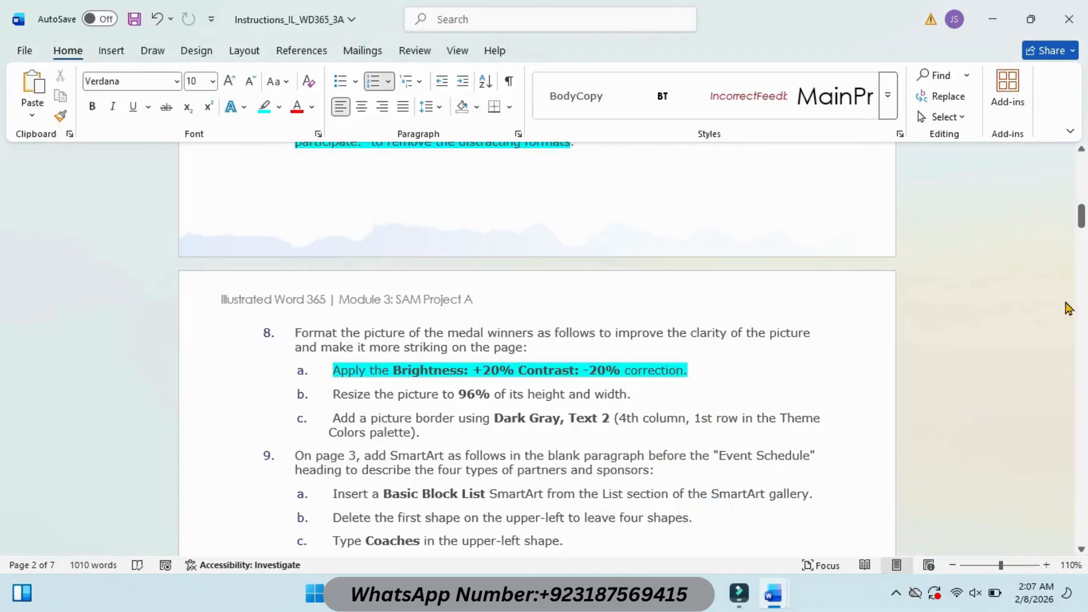
left_click_drag(1081, 217, 1081, 222)
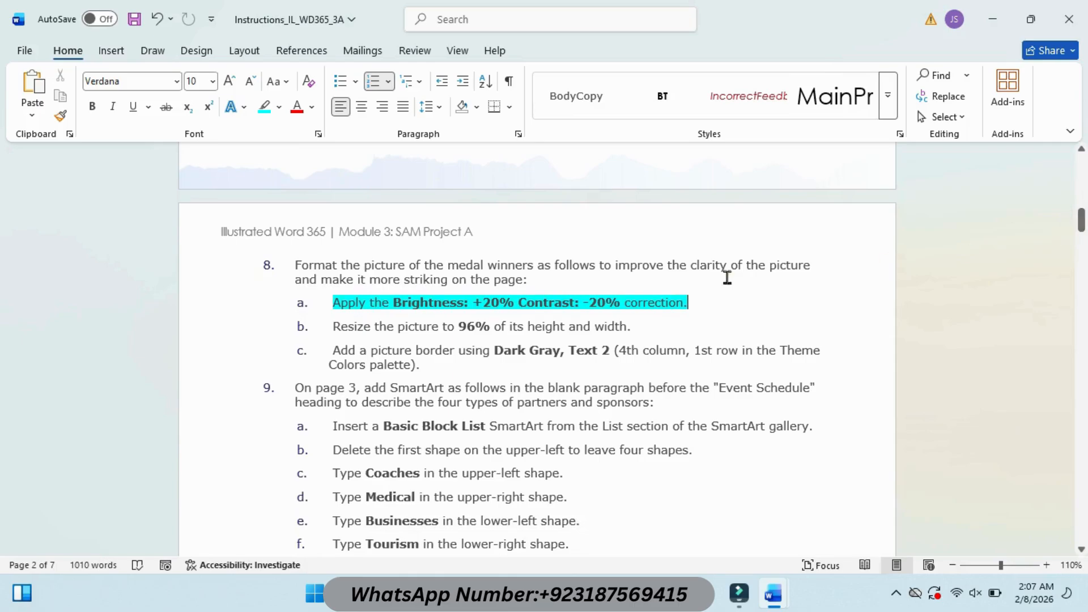
left_click_drag(336, 325, 646, 326)
left_click(717, 295)
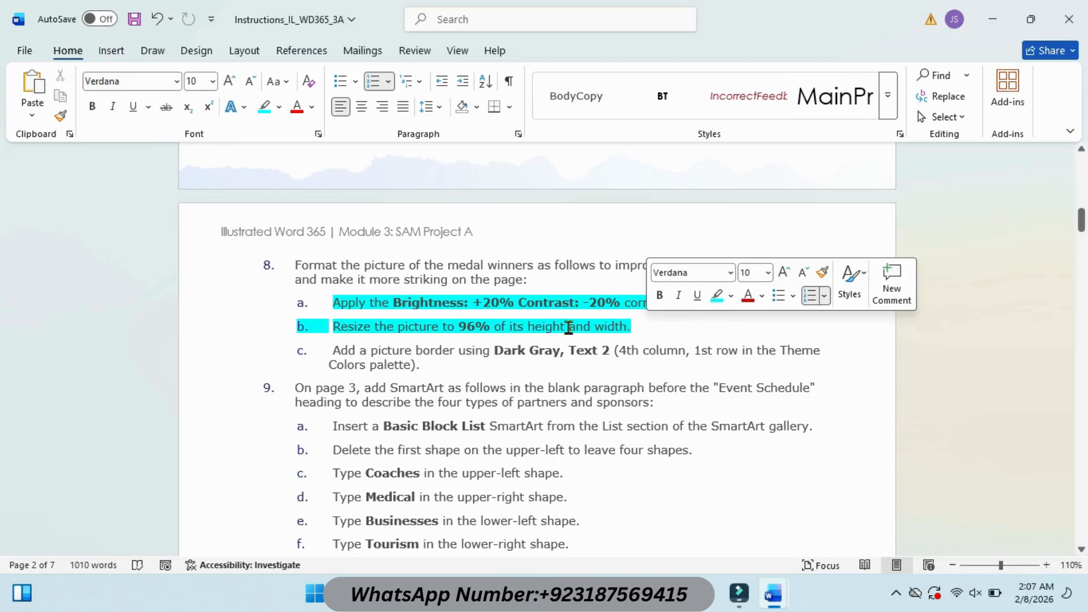
In the project document, scale the medal winners picture to 96% of its height and width with the aspect ratio locked
mouse_move(773, 594)
left_click(830, 520)
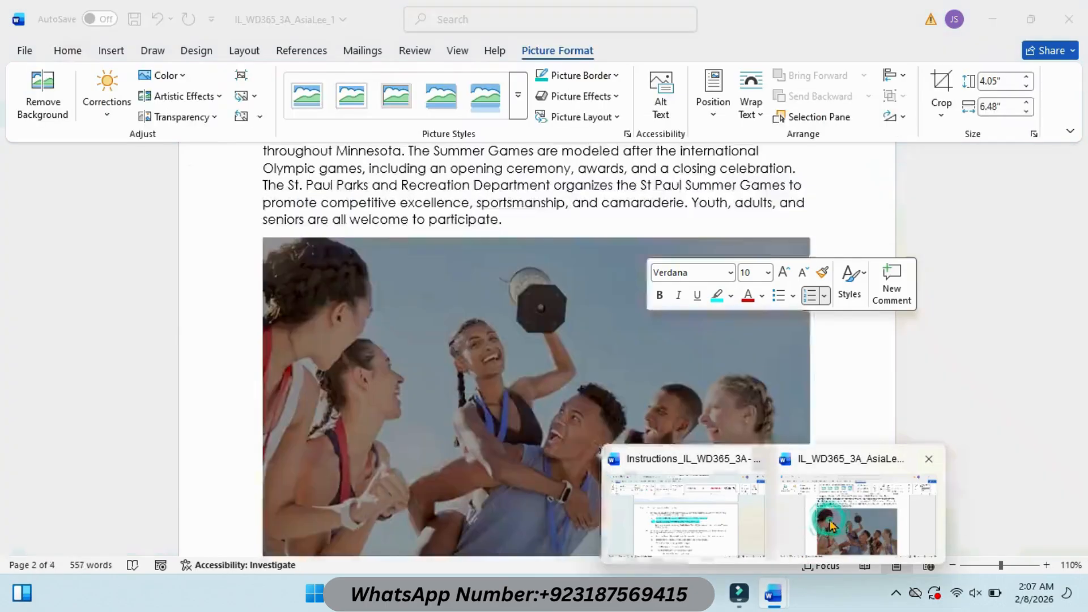
left_click(1034, 134)
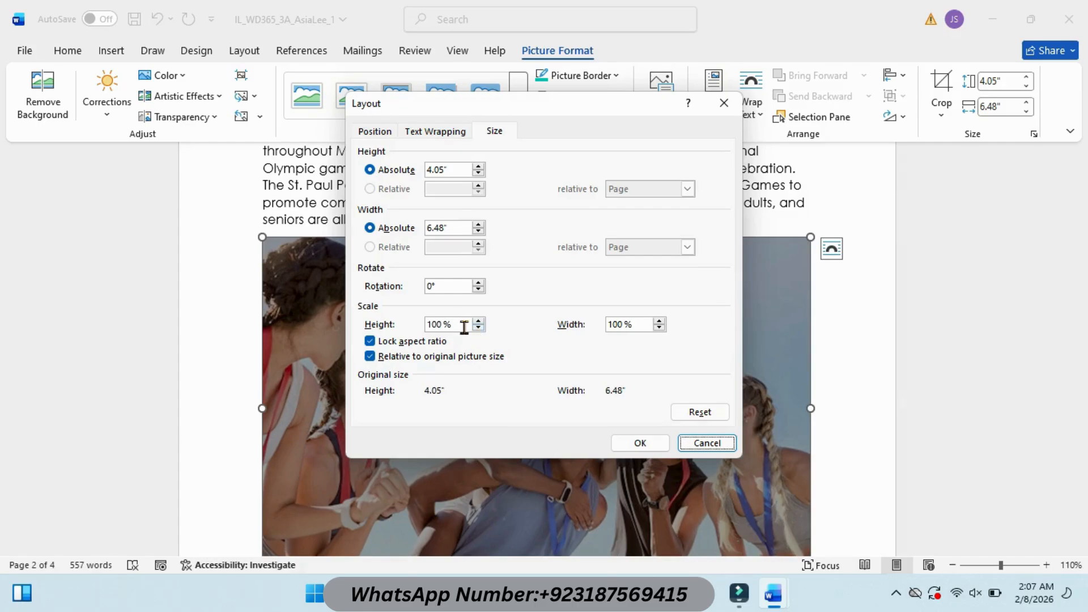
left_click(478, 327)
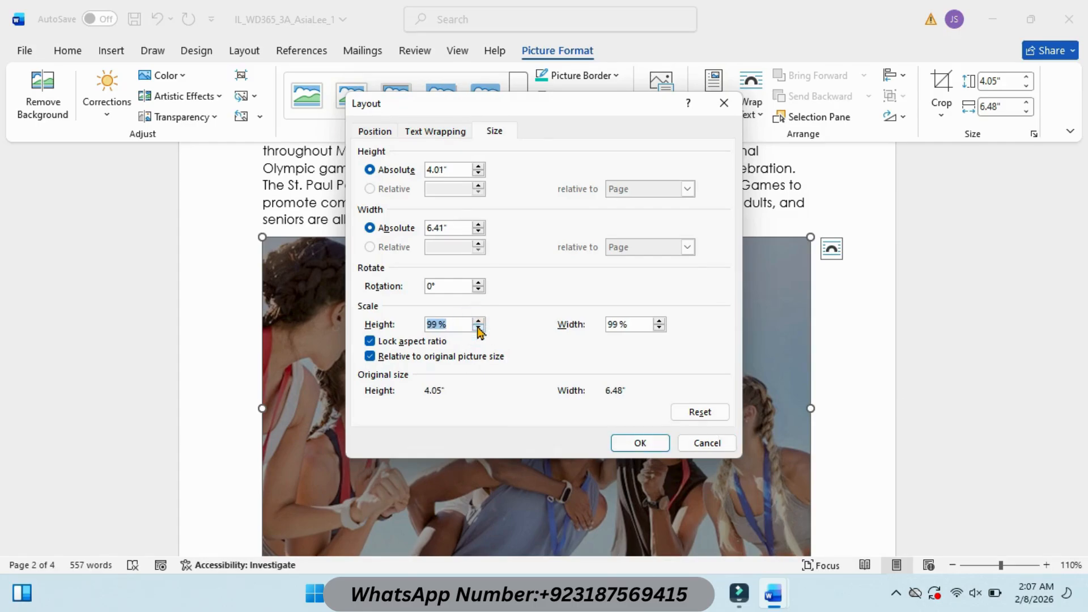
left_click(477, 328)
left_click(477, 328)
left_click(478, 327)
left_click(641, 444)
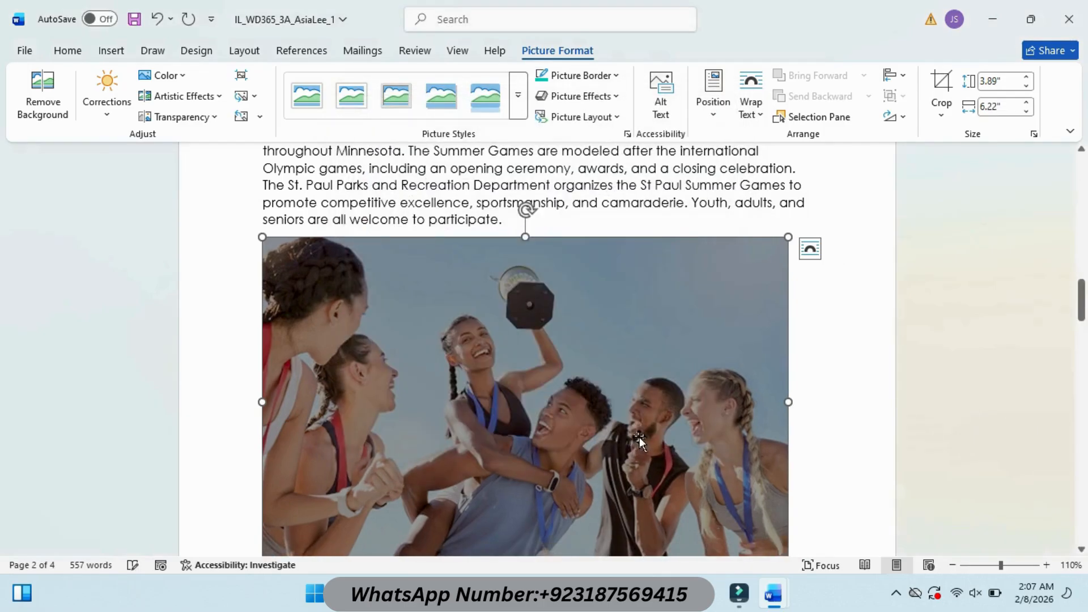
In the instructions document, highlight instruction 8c about the picture border in turquoise
mouse_move(773, 593)
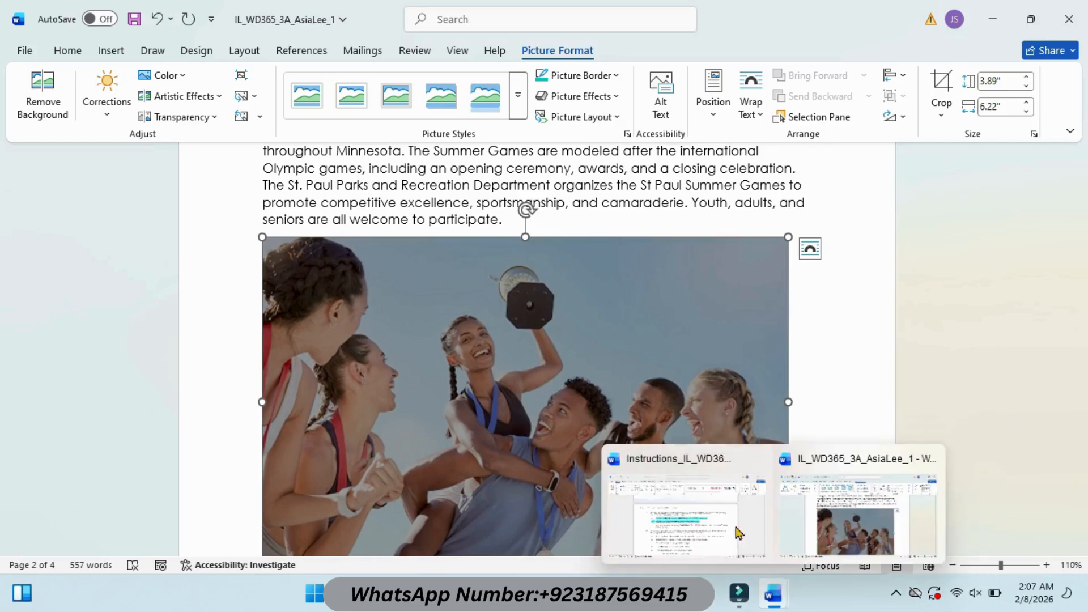
left_click(658, 482)
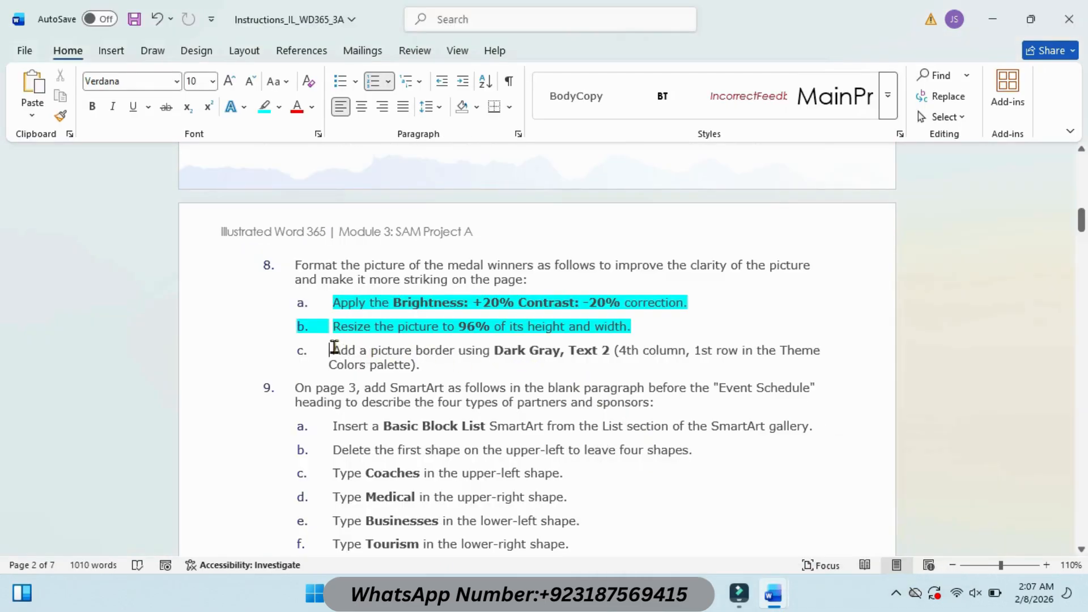
left_click_drag(334, 347, 425, 367)
left_click(495, 334)
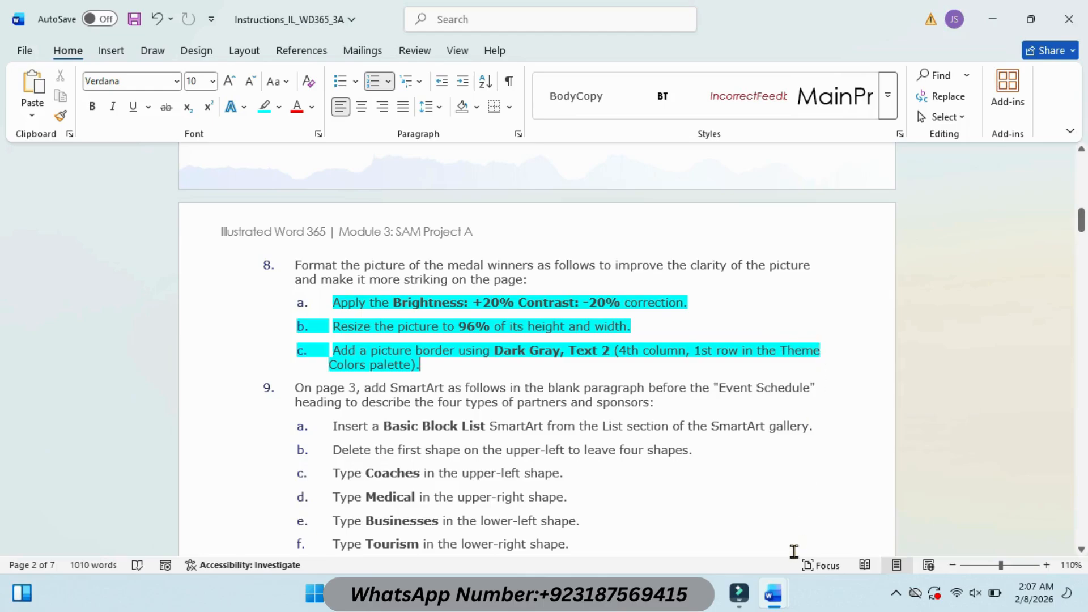
In the project document, add a Dark Gray, Text 2 border to the medal winners picture
mouse_move(774, 593)
left_click(825, 525)
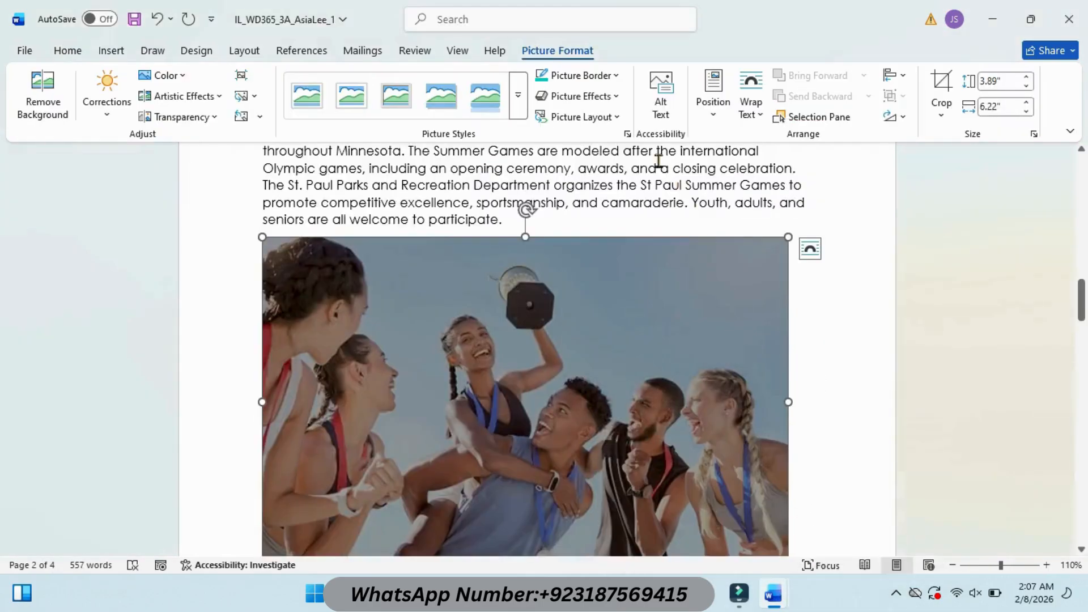
left_click(616, 76)
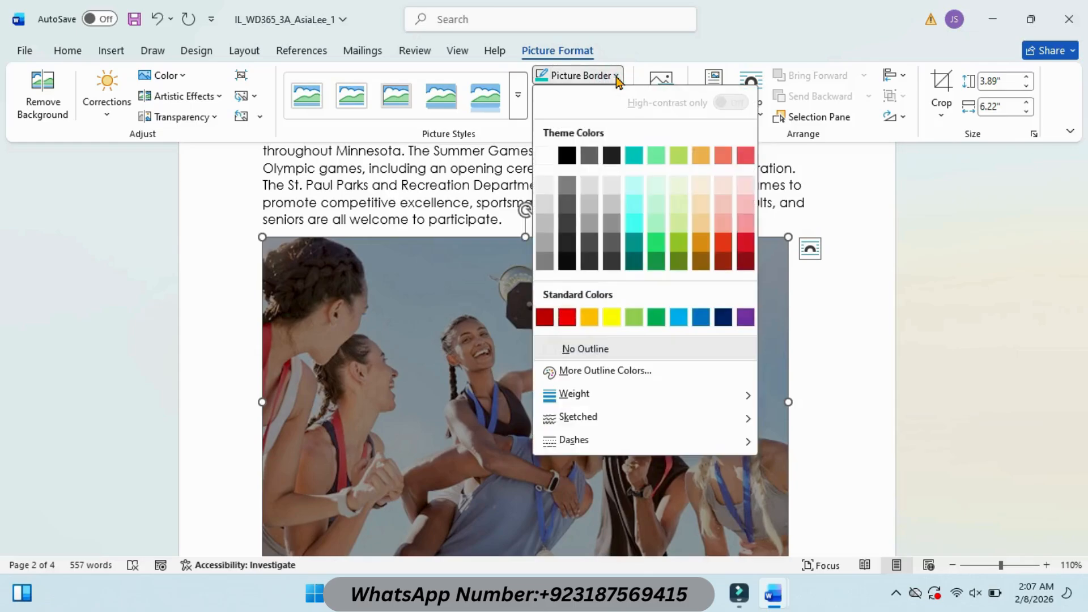
left_click(620, 156)
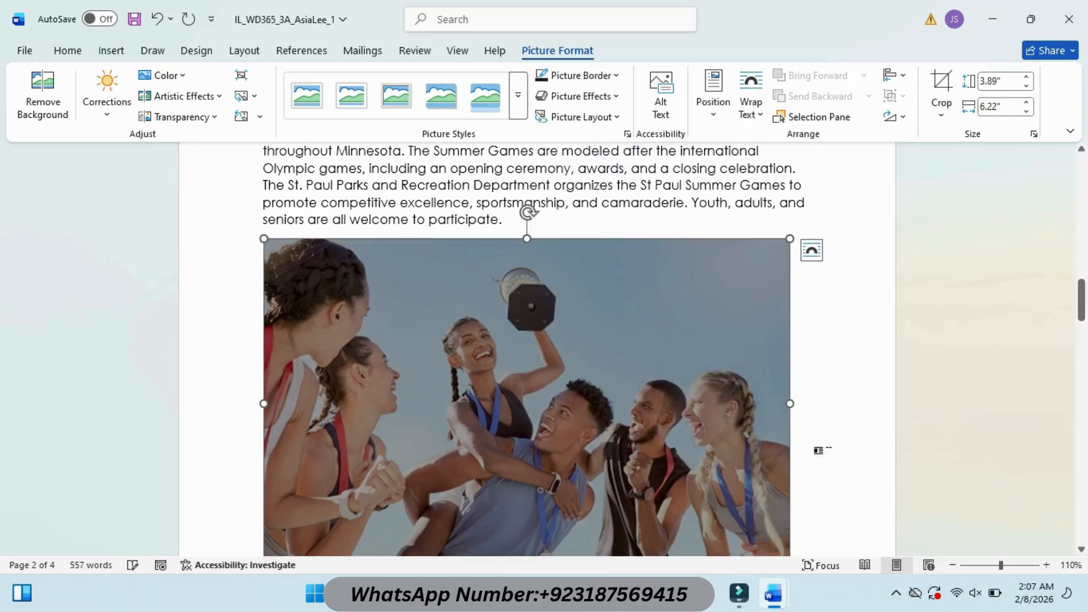
Return to the instructions document and look over its Getting Started section
mouse_move(774, 593)
left_click(739, 543)
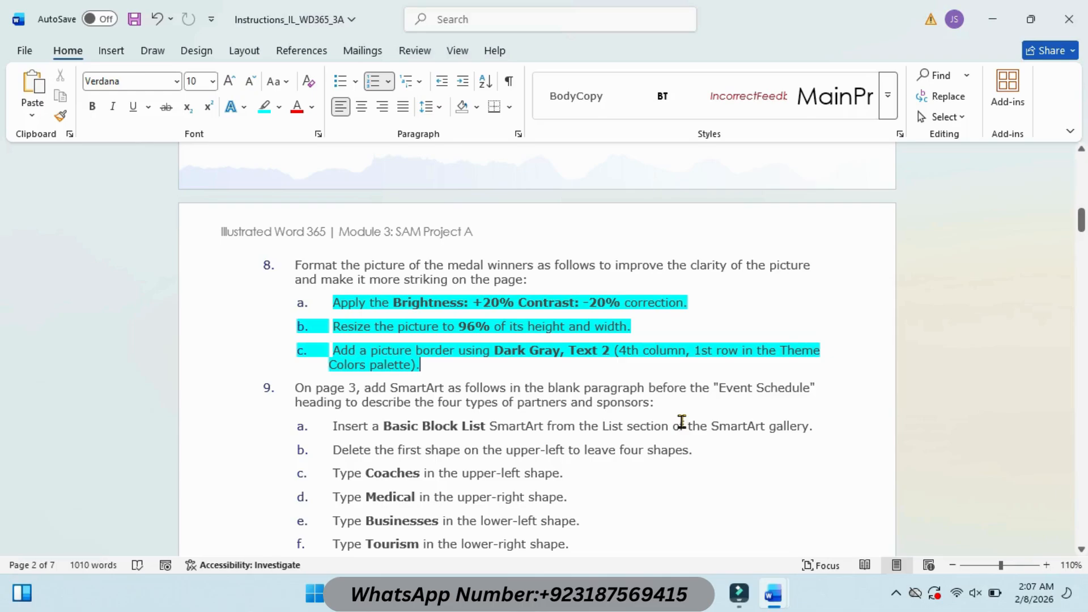
scroll(682, 420, "up", 10)
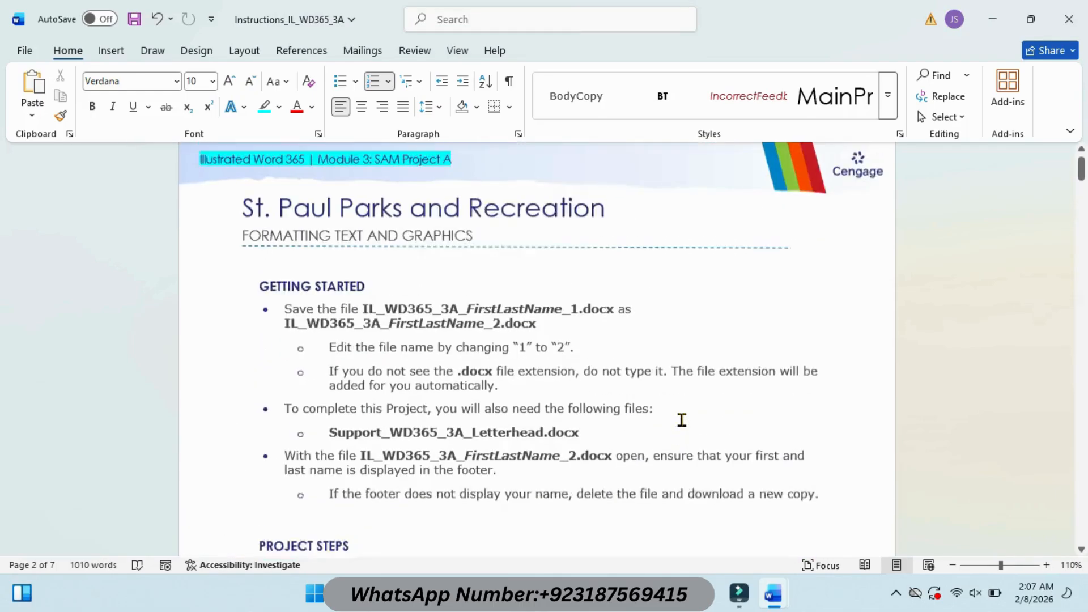